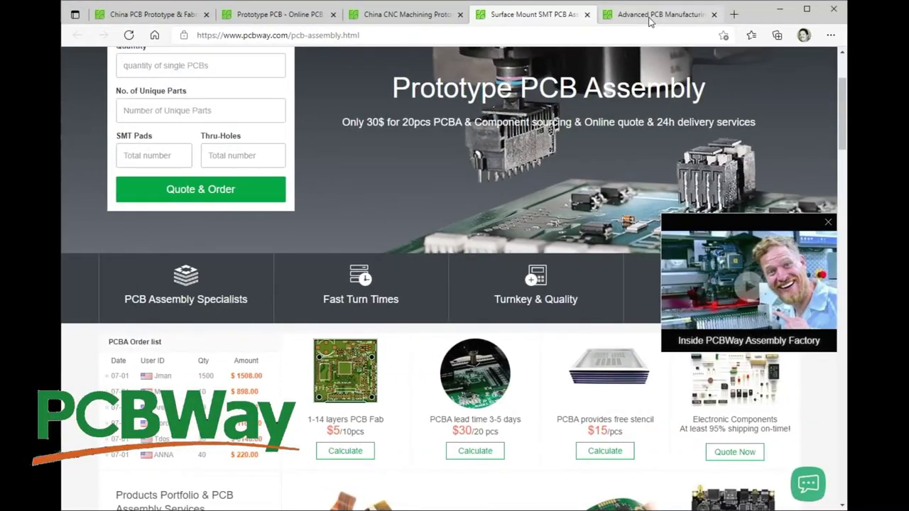
- Switch to the Advanced PCB page and view its introduction and feature overview
click(650, 18)
scroll(789, 294, down, 3)
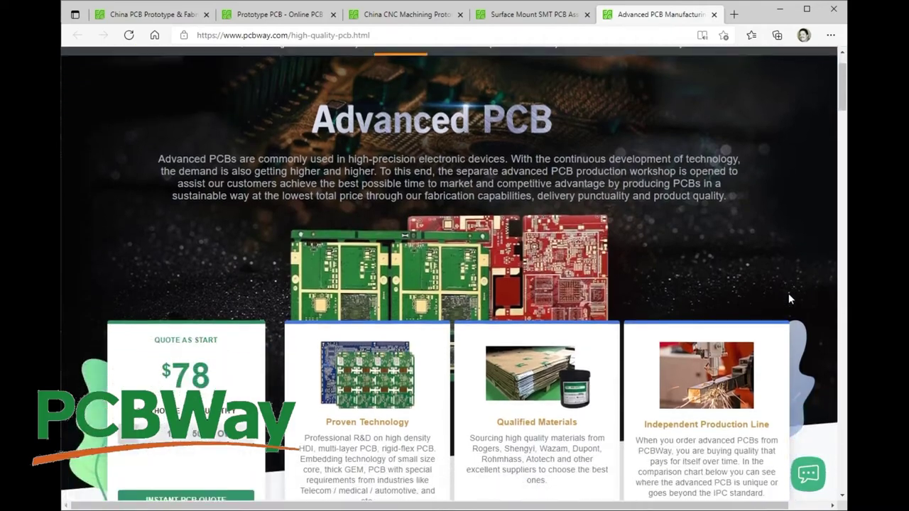
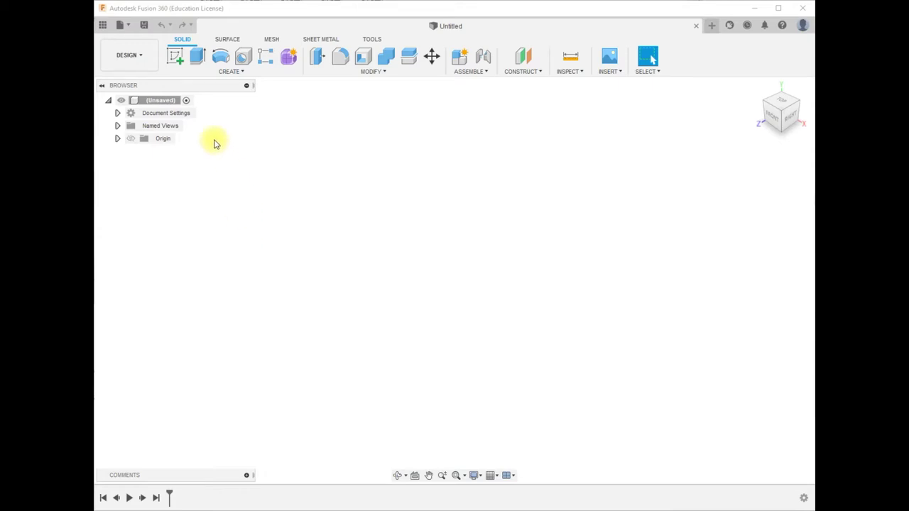
- In Fusion 360, sketch a 42.4 by 6.1 mm rectangle on the front plane from the origin and finish the sketch
click(178, 60)
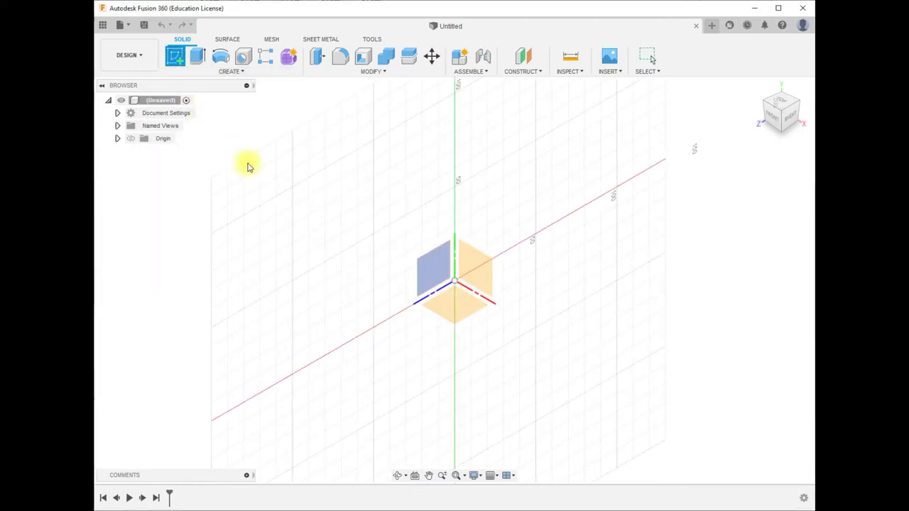
click(481, 278)
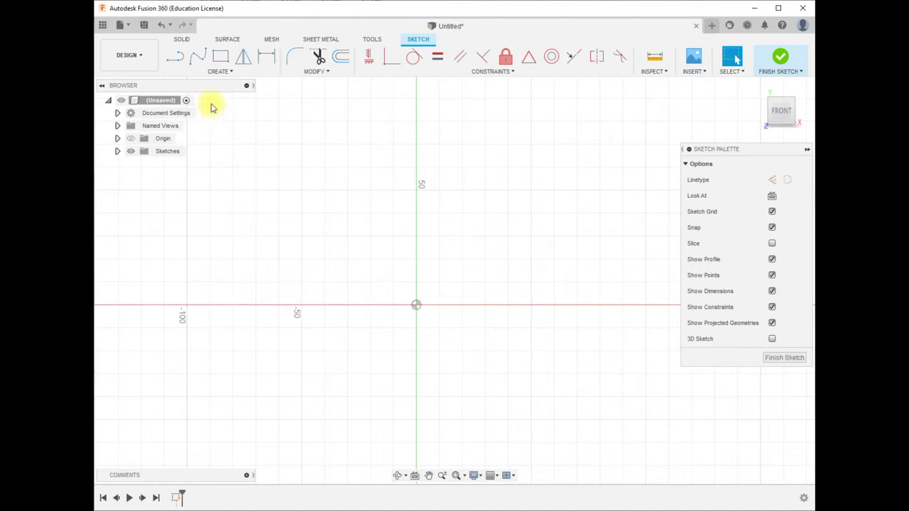
click(220, 58)
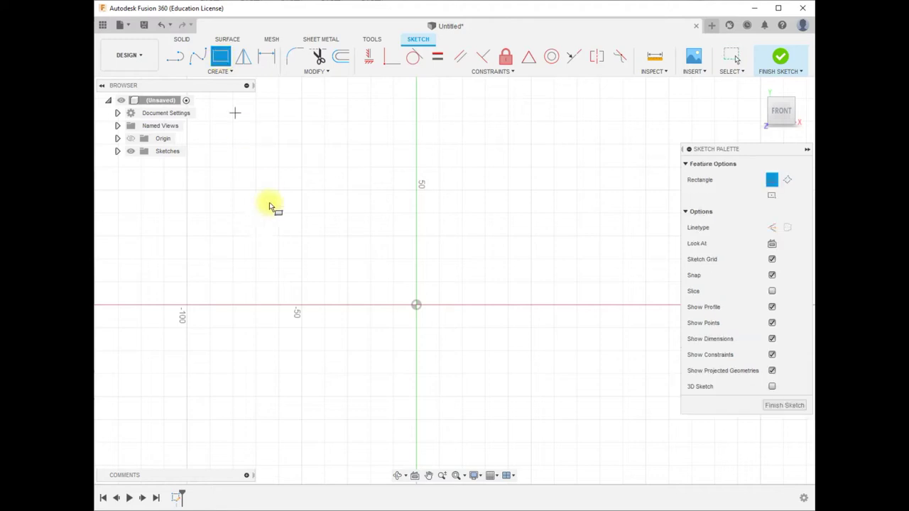
click(417, 306)
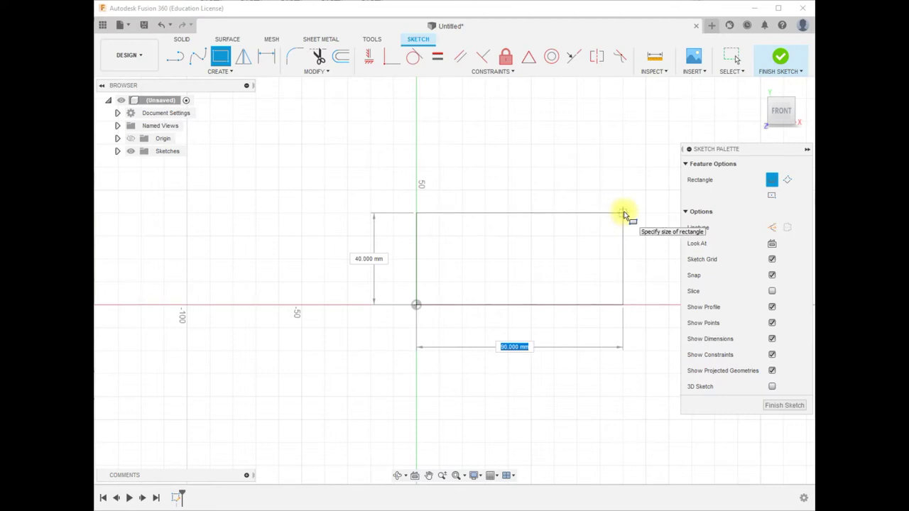
text(42.4)
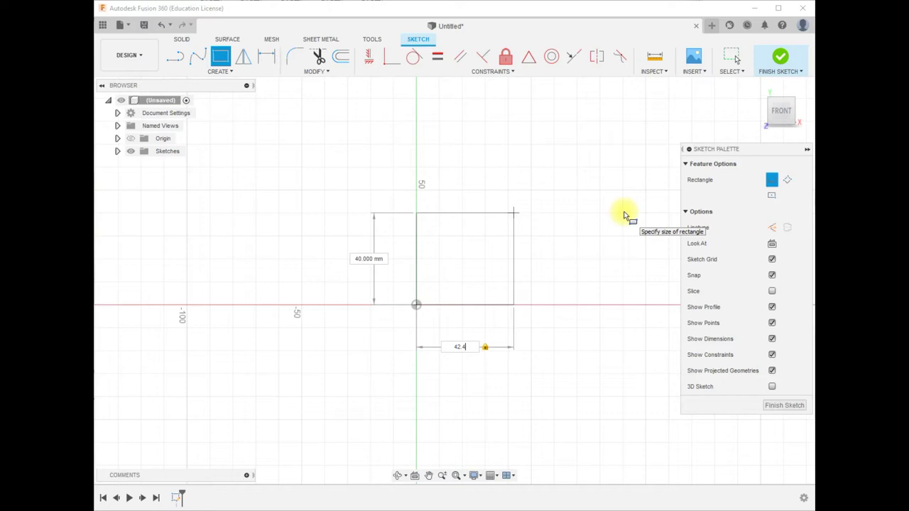
key(Tab)
text(6.1)
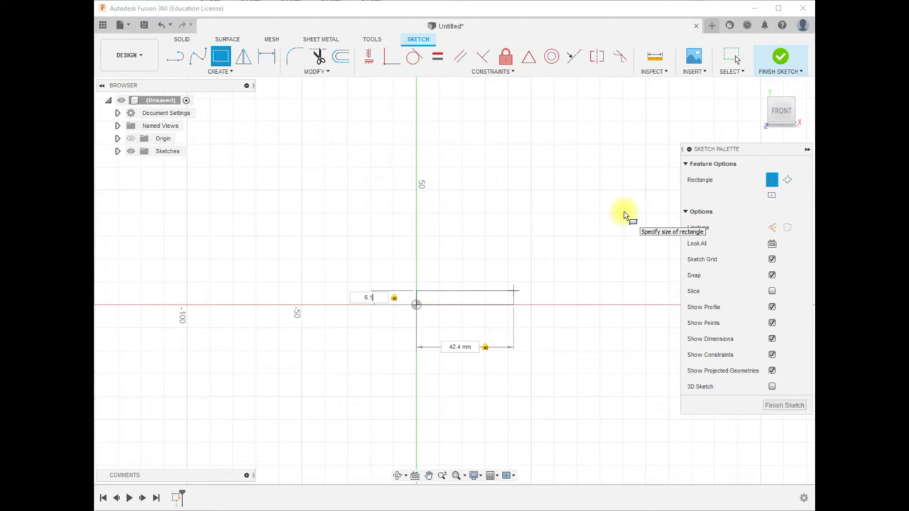
key(Return)
key(Escape)
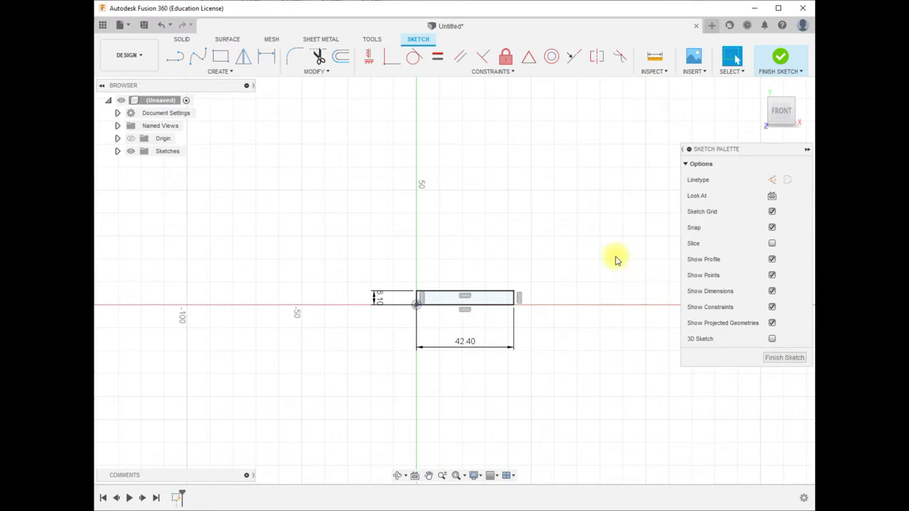
click(780, 57)
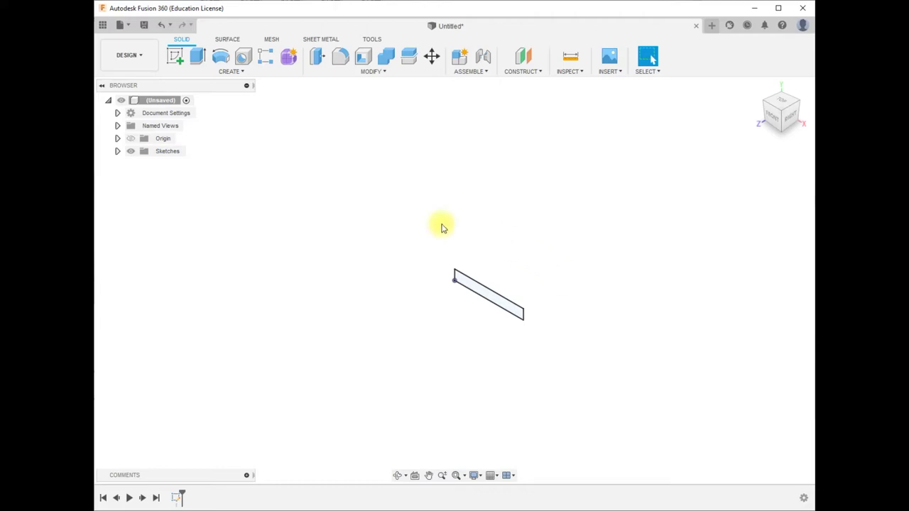
- Extrude the rectangle profile 1.2 mm to one side as a new body
click(198, 55)
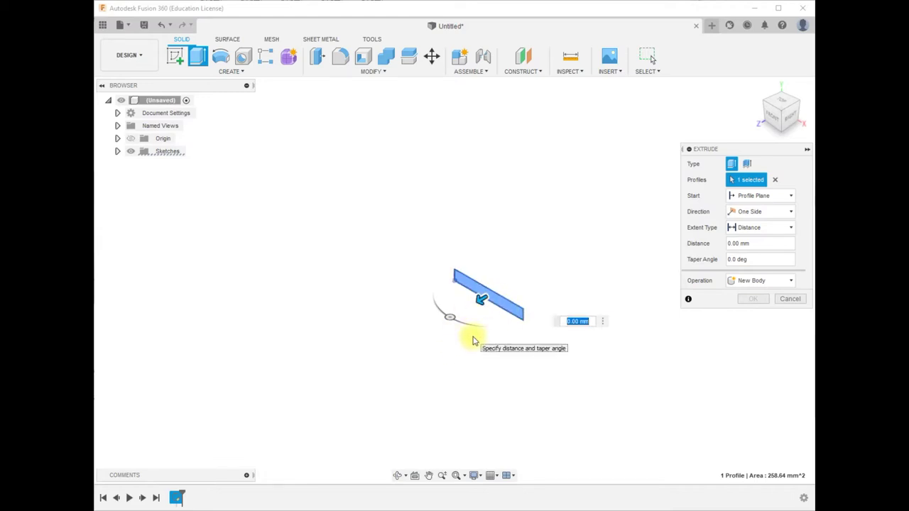
text(1.2)
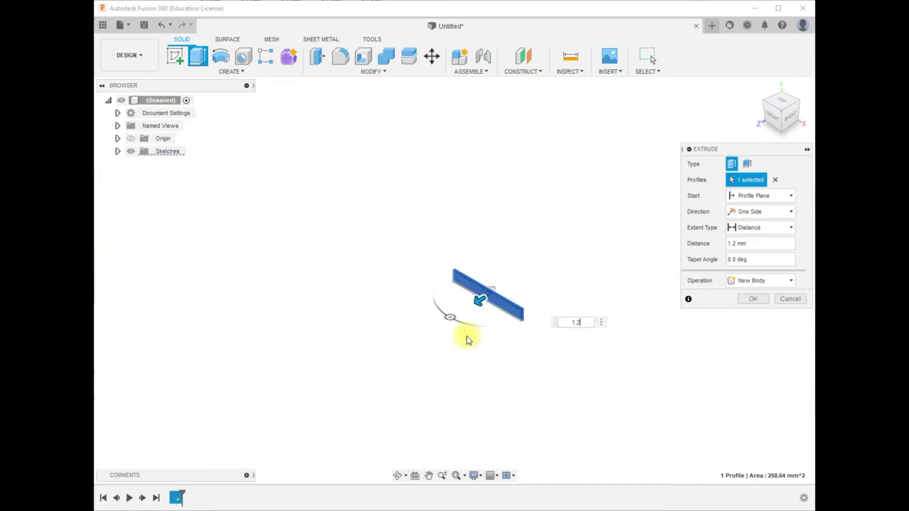
key(Return)
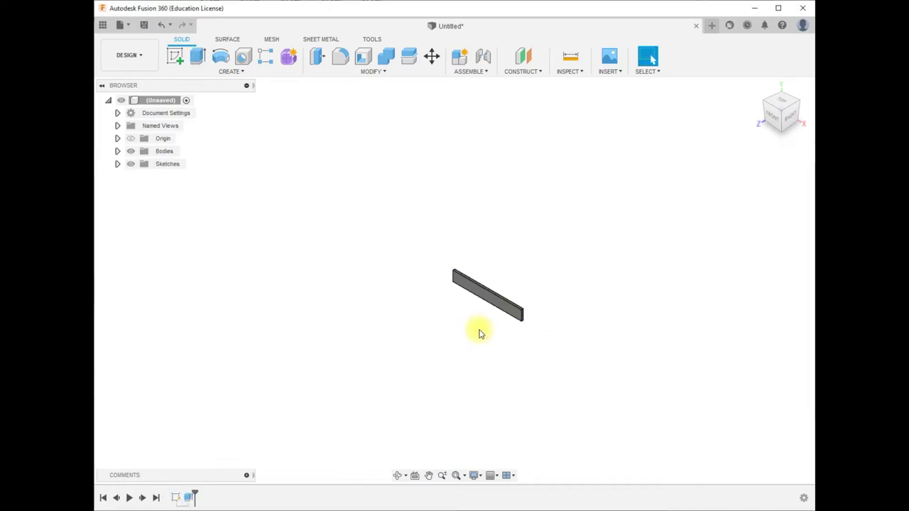
scroll(515, 331, up, 2)
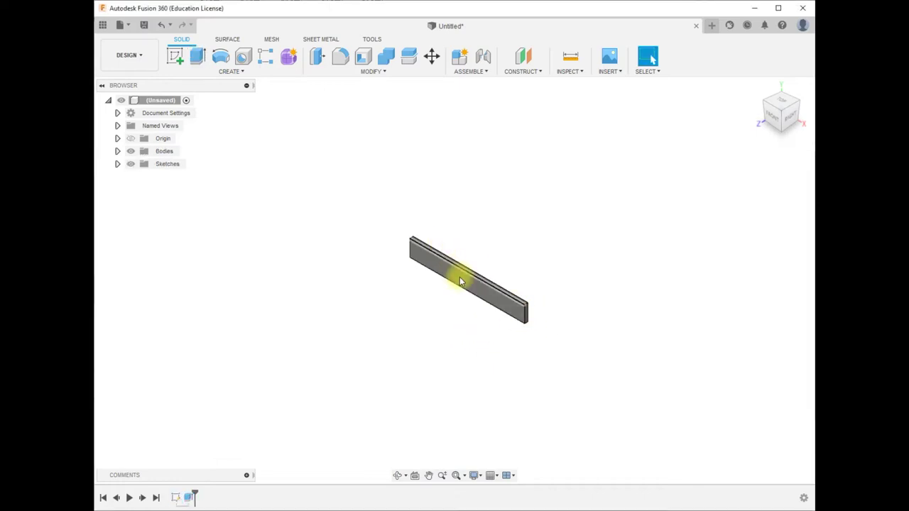
scroll(501, 312, up, 3)
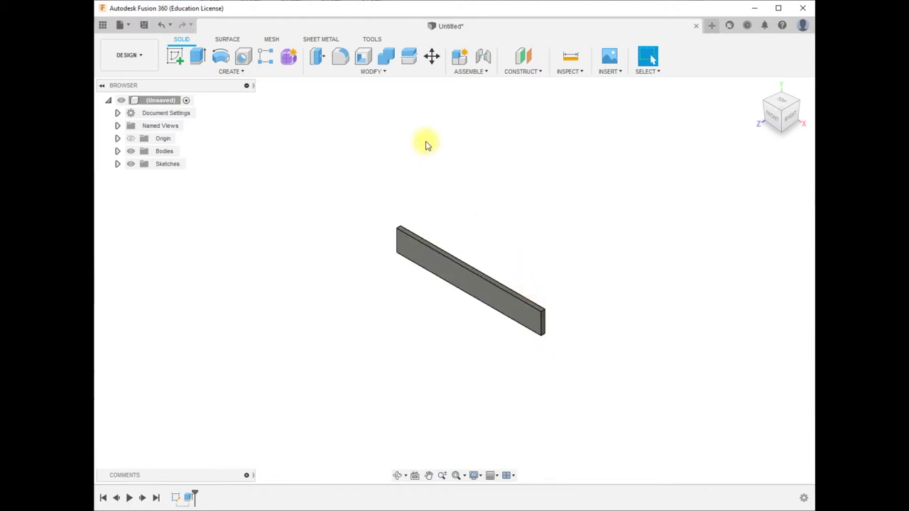
- Add a user parameter named Base_w in mm with the expression 42.4
click(394, 74)
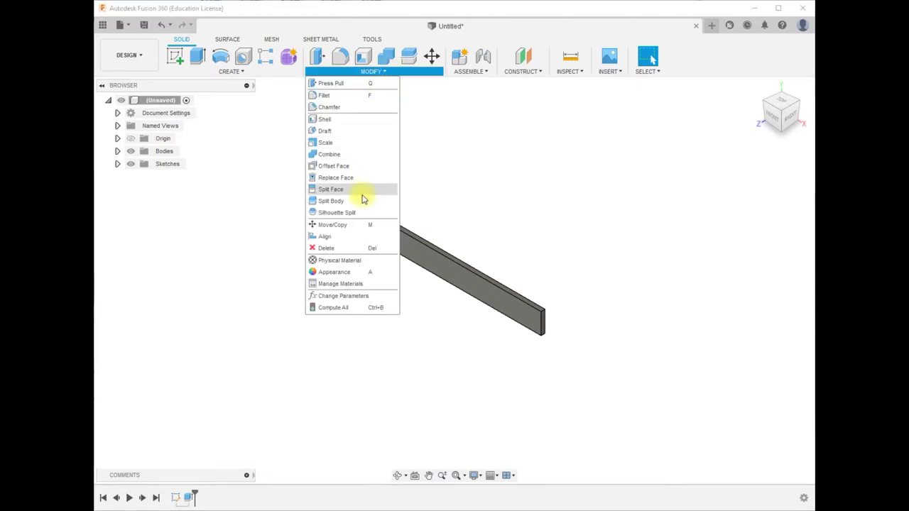
click(361, 300)
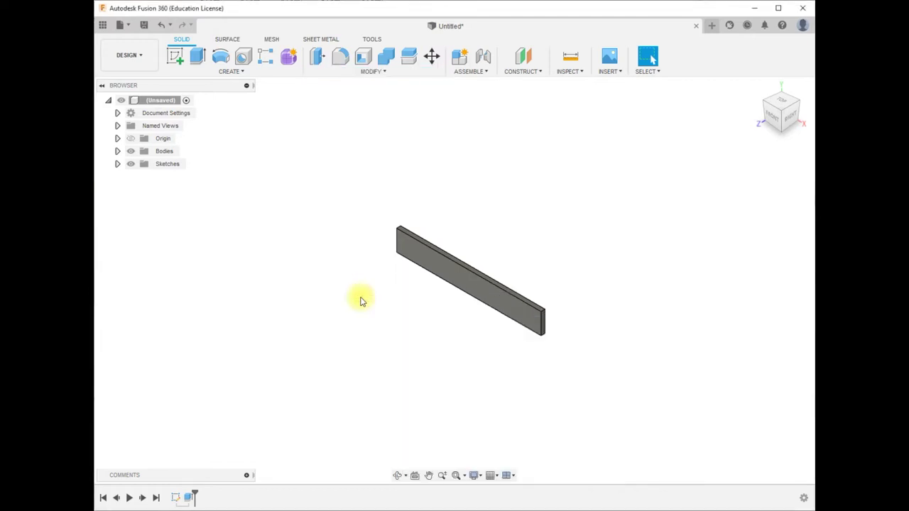
click(281, 195)
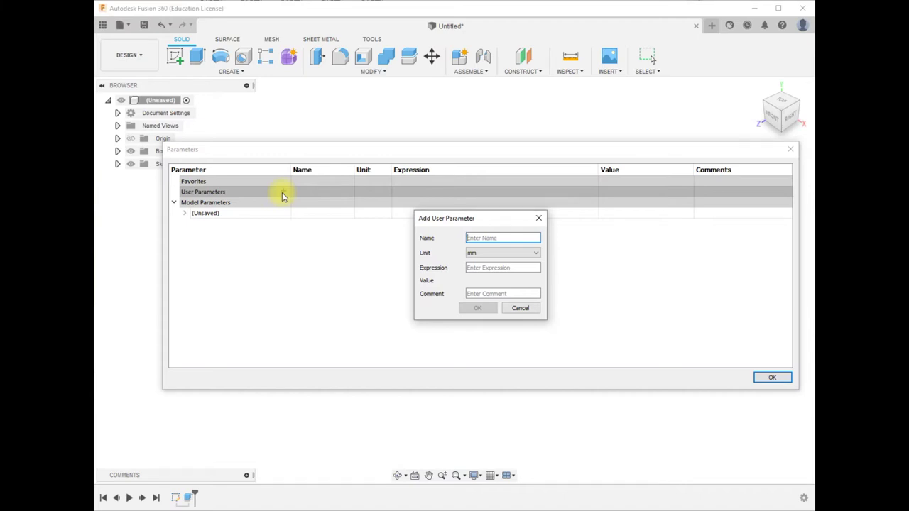
text(Base_w)
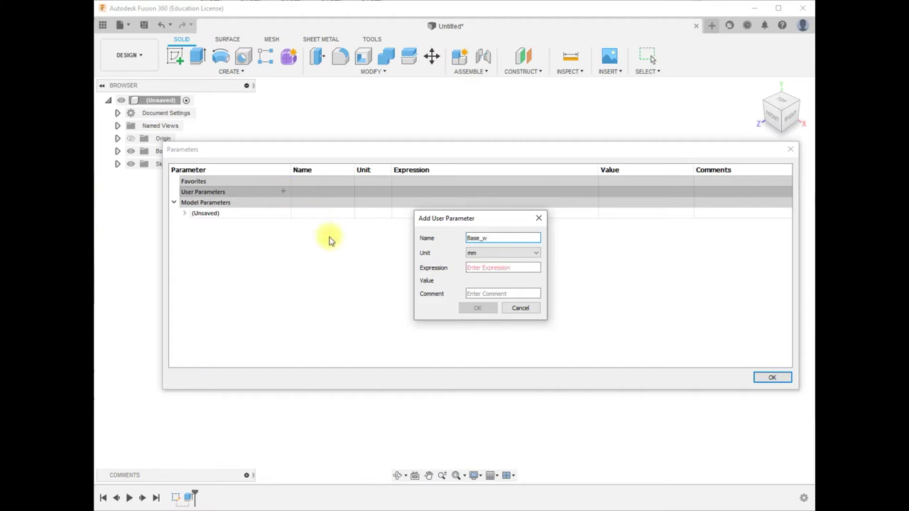
click(496, 269)
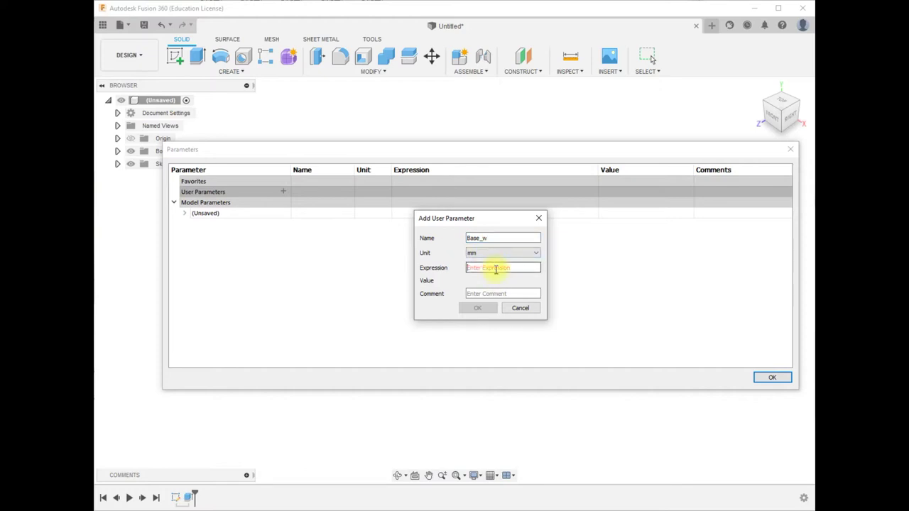
text(42.4)
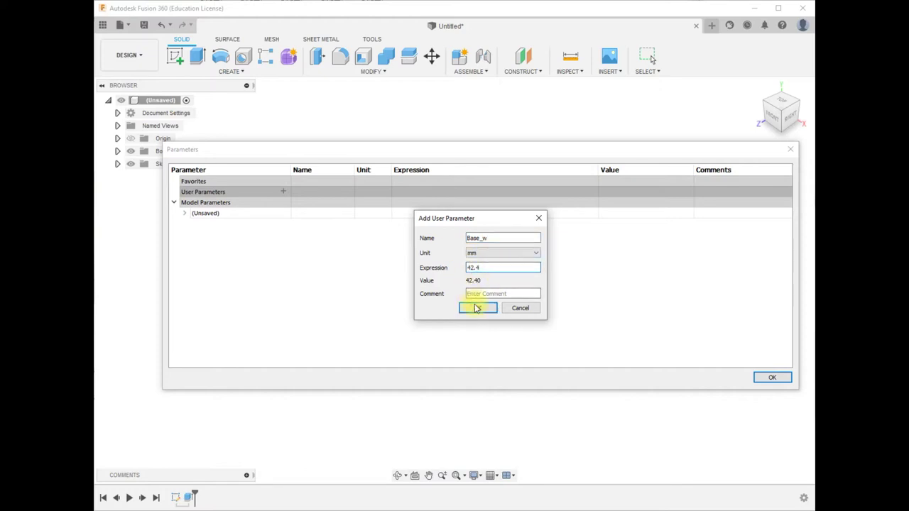
click(474, 308)
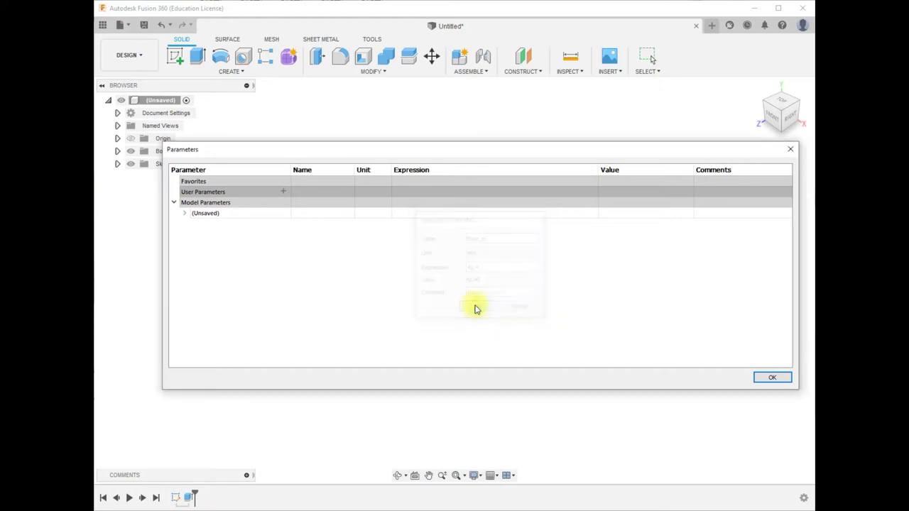
- Add a user parameter Base_H of 6.1 mm and rename the Base_w parameter as Base_W
click(282, 191)
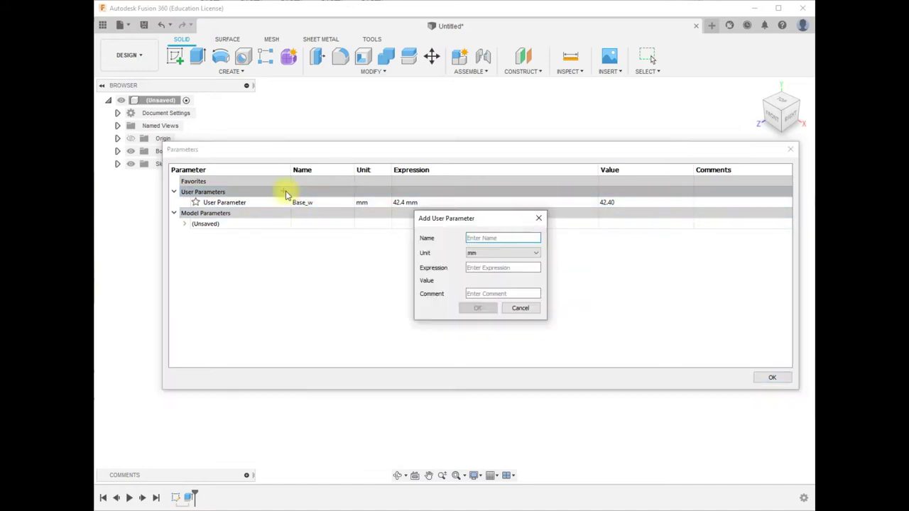
text(Base_H)
key(Tab)
key(Tab)
text(6.1)
click(479, 308)
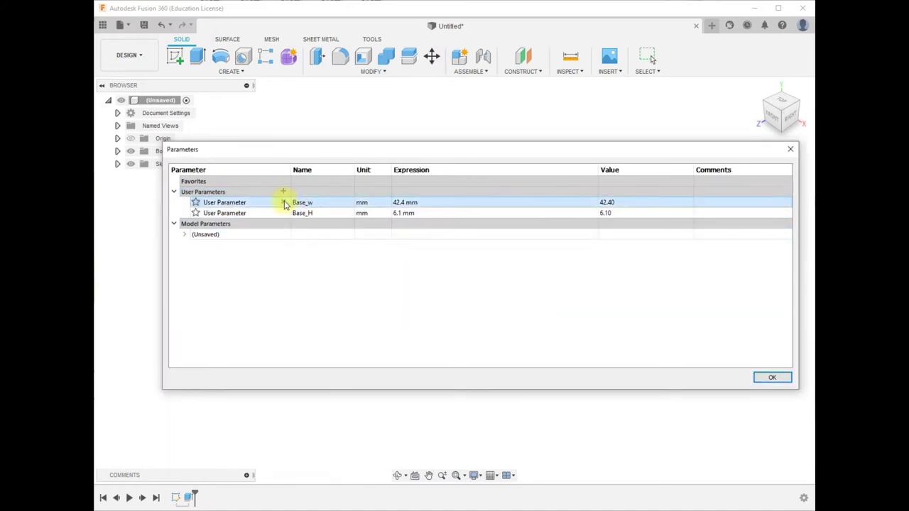
double_click(302, 203)
text(Base_W)
- Add a user parameter named Base_T with a value of 1.2 mm
click(282, 191)
text(Base_T)
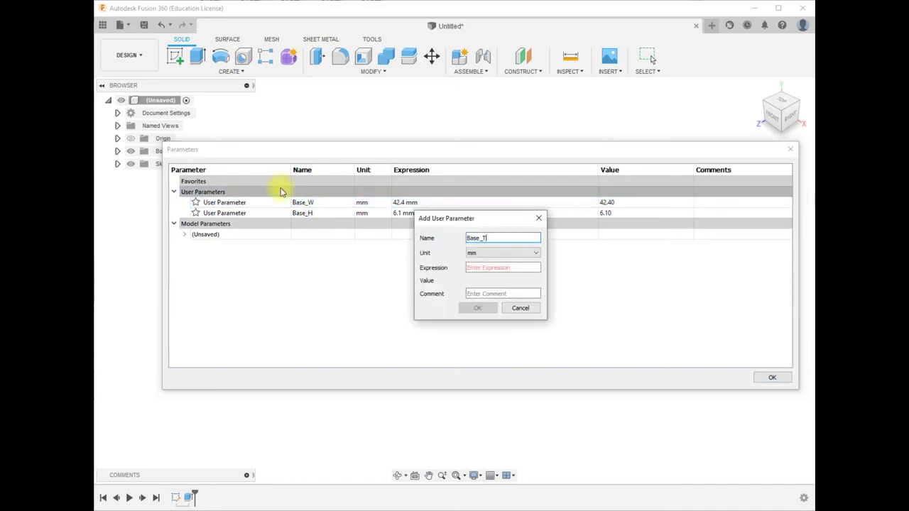
click(513, 268)
text(1.2)
key(Return)
- Add a user parameter named Wall_W with a value of 39.4 mm
click(283, 191)
text(Wall_W)
key(Tab)
key(Tab)
text(39.4)
click(478, 308)
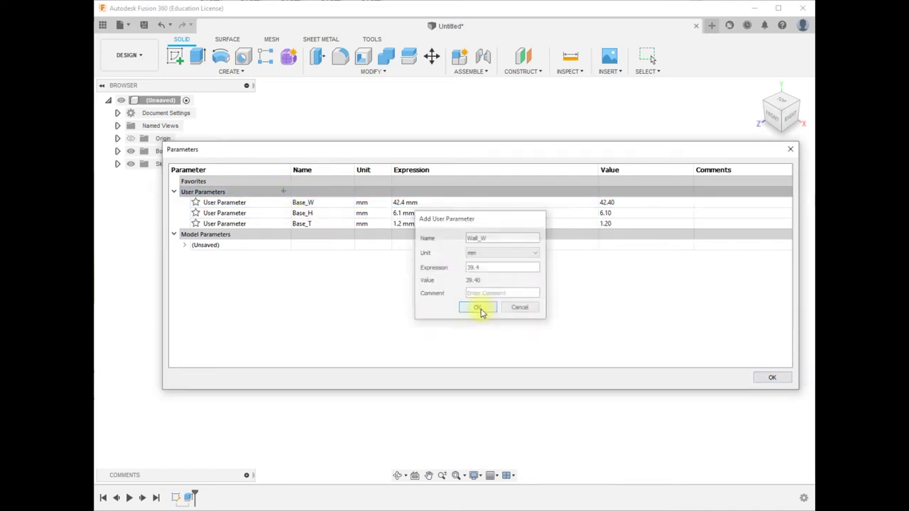
- Add a user parameter named Wall_H with a value of 4 mm
click(283, 191)
text(Wall_H)
click(498, 268)
text(4)
key(Return)
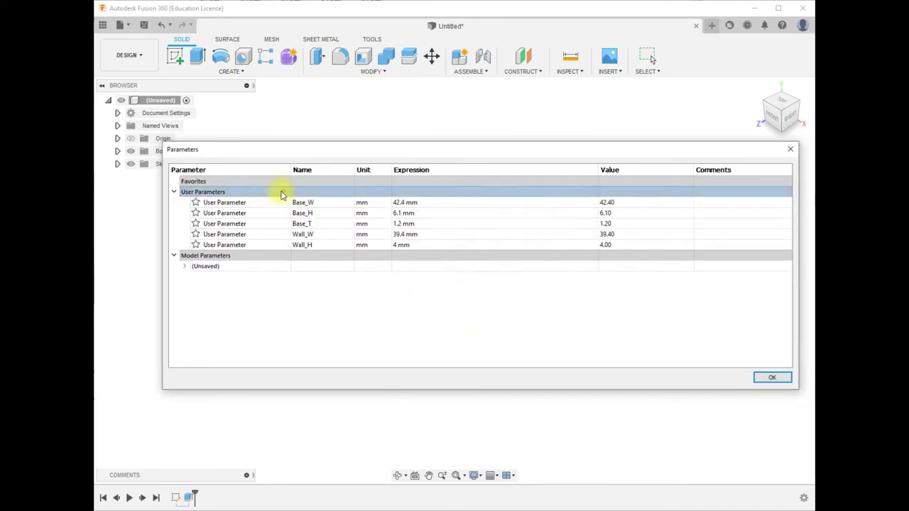
- Add a user parameter named Wall_T with a value of 1.2 mm and close the parameter list
click(282, 191)
text(Wall_T)
click(525, 268)
text(1.2)
key(Return)
key(Return)
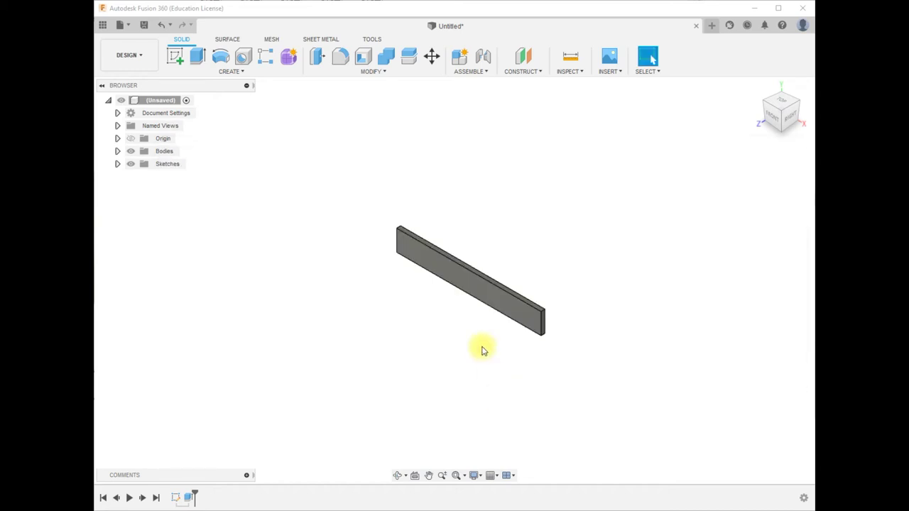
- Edit the base rectangle's sketch and link its width dimension to the Base_W parameter
right_click(175, 499)
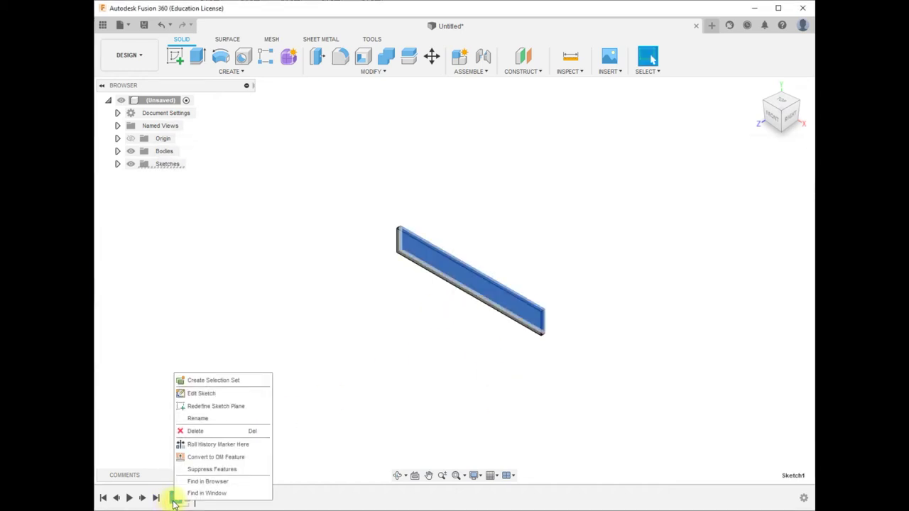
click(244, 395)
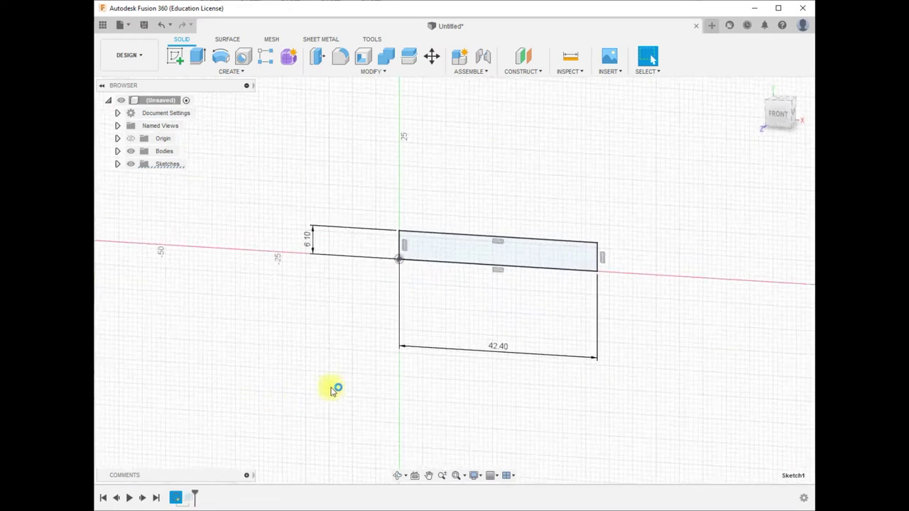
double_click(507, 340)
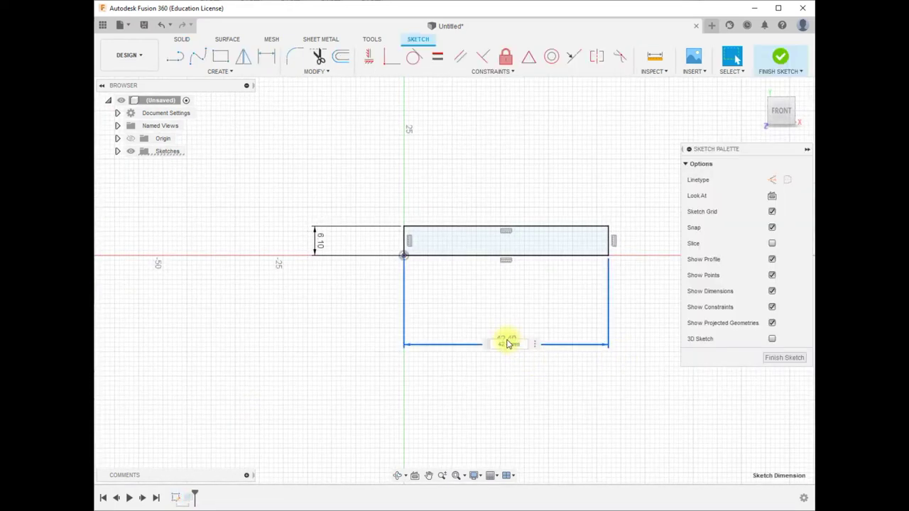
text(Bas)
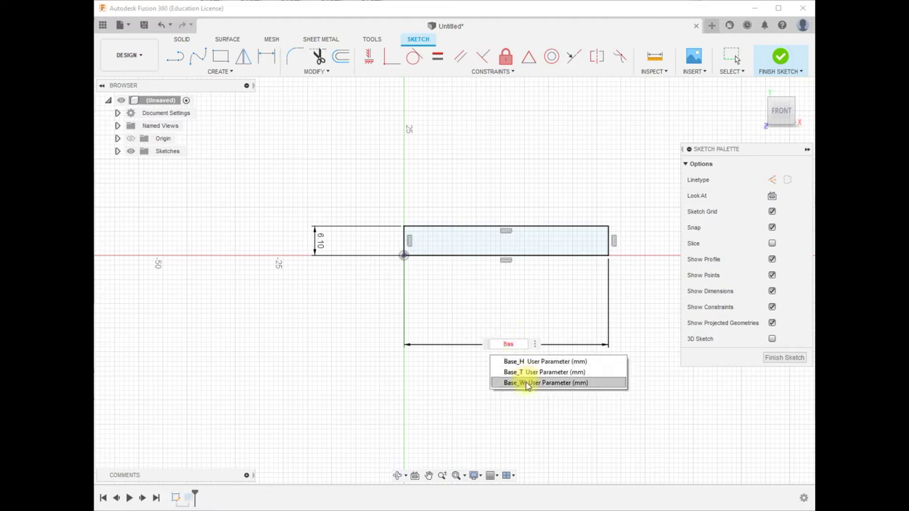
click(522, 381)
- Link the rectangle's height dimension to the Base_H parameter and finish the sketch
double_click(319, 242)
text(Bas)
click(334, 259)
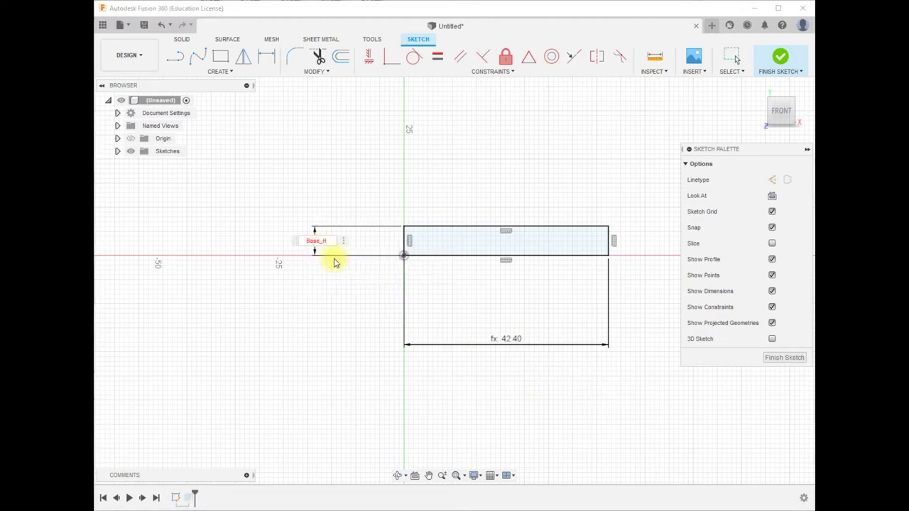
key(Return)
click(781, 60)
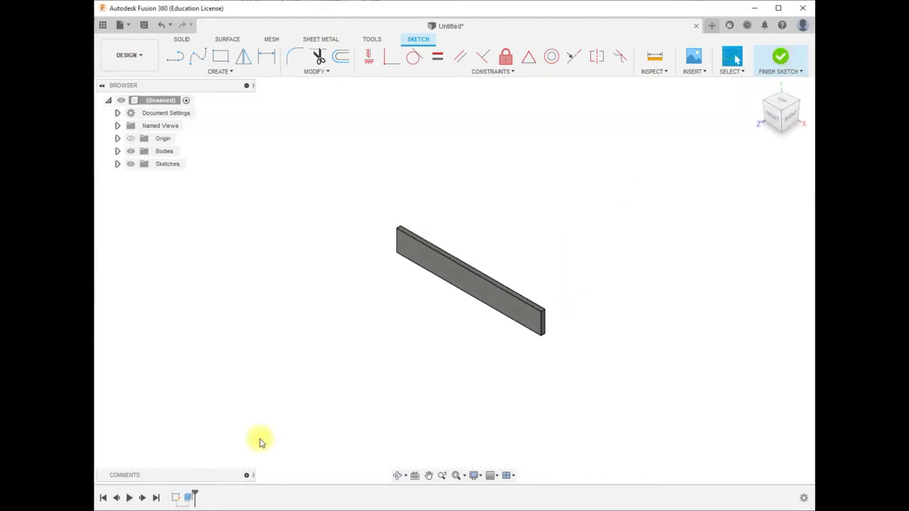
- Edit the base plate's extrusion and link its distance to the Base_T parameter
right_click(188, 500)
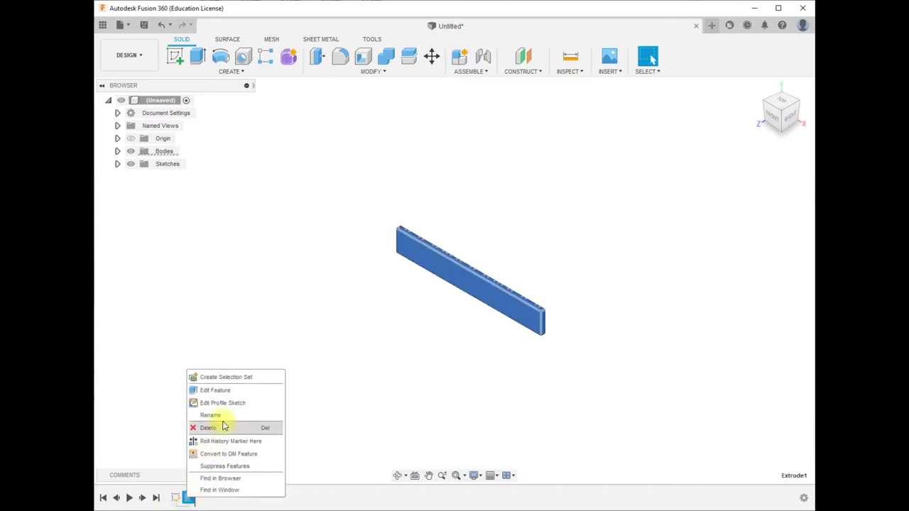
click(223, 397)
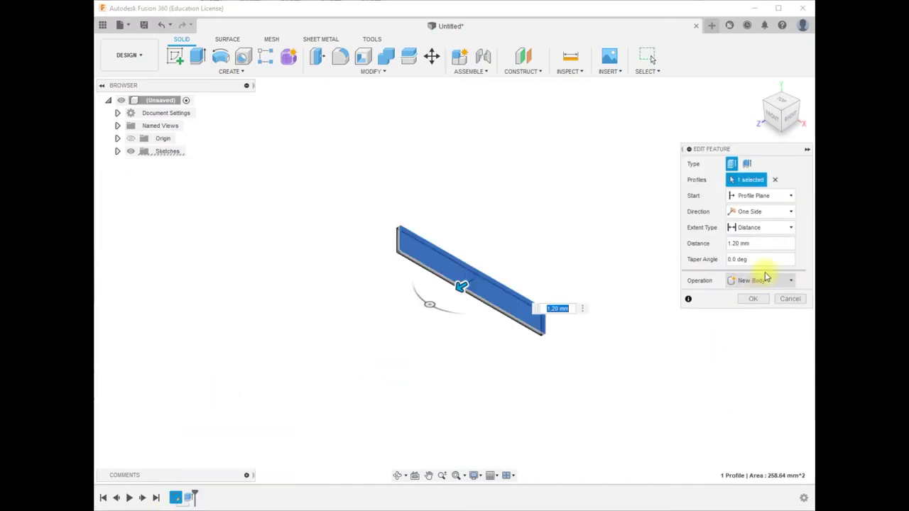
click(768, 244)
drag(767, 244, 730, 243)
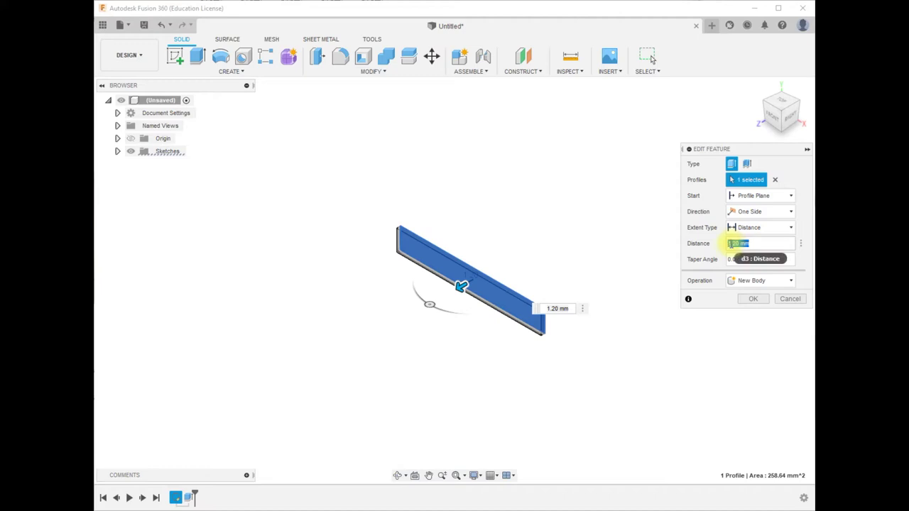
text(bod)
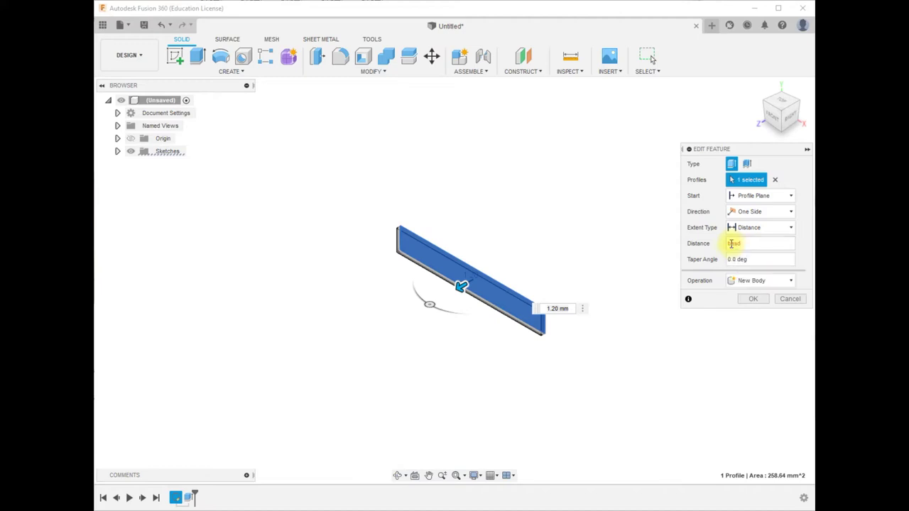
key(BackSpace)
click(750, 270)
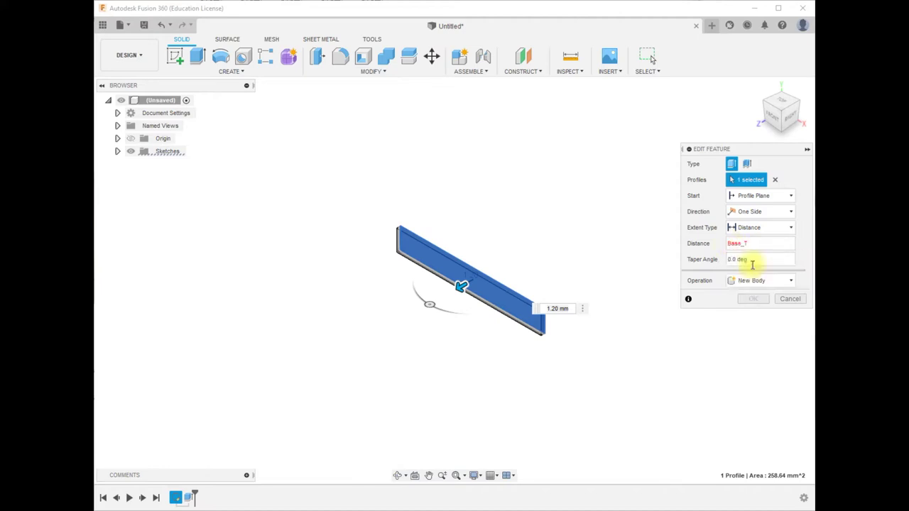
click(755, 298)
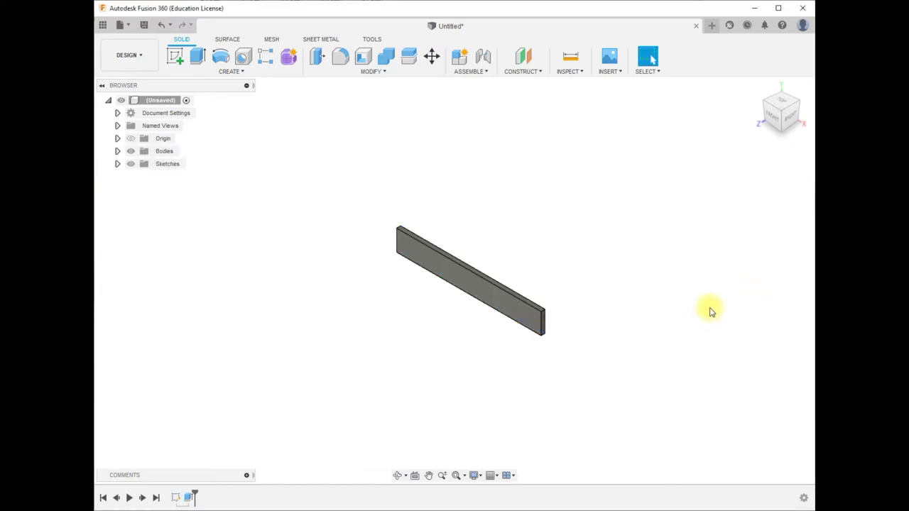
- Start a sketch on the plate's front face and draw a rectangle inside it sized Wall_W by Wall_H
click(174, 55)
click(466, 286)
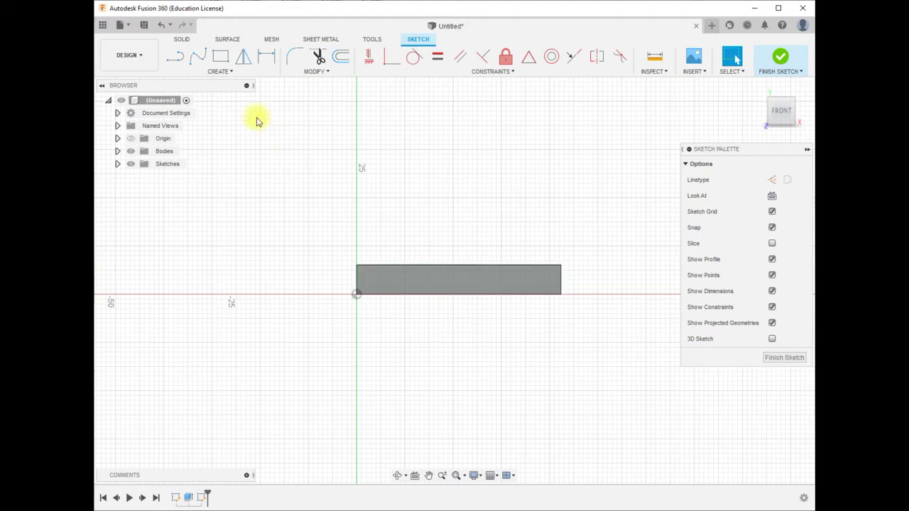
click(220, 59)
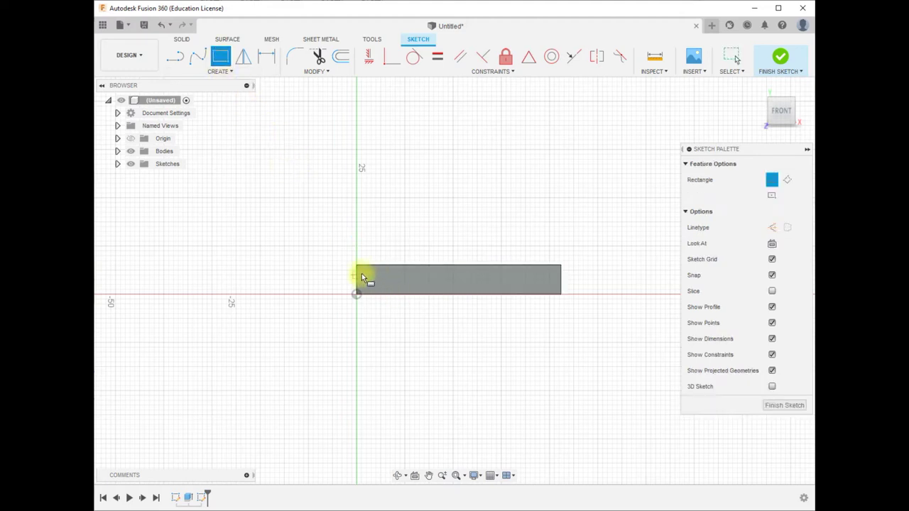
click(367, 270)
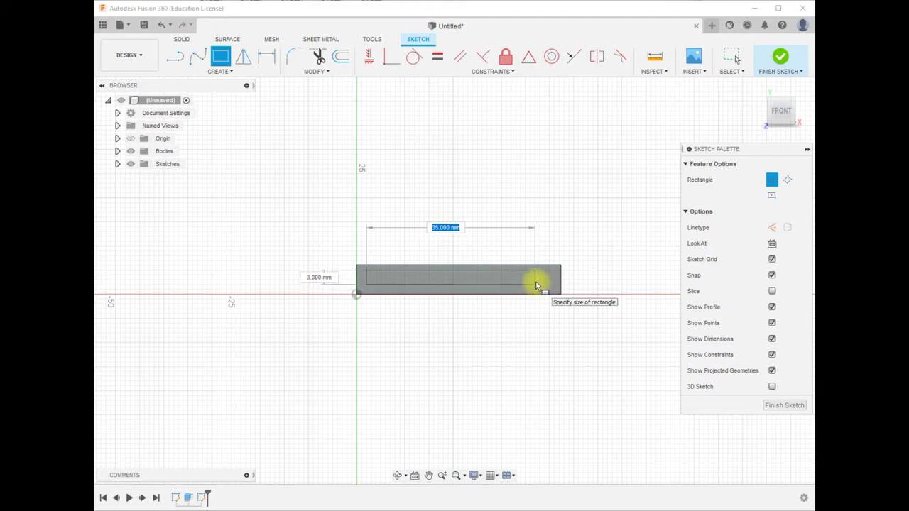
text(wal)
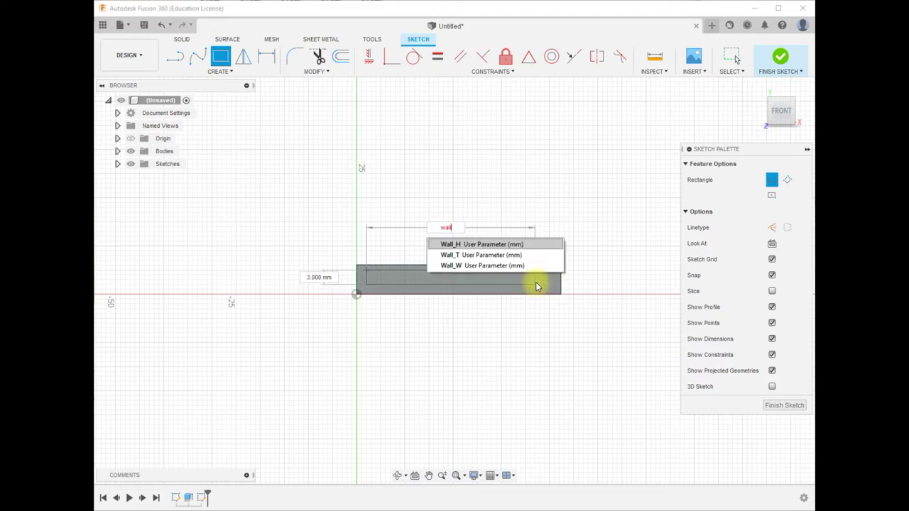
click(516, 266)
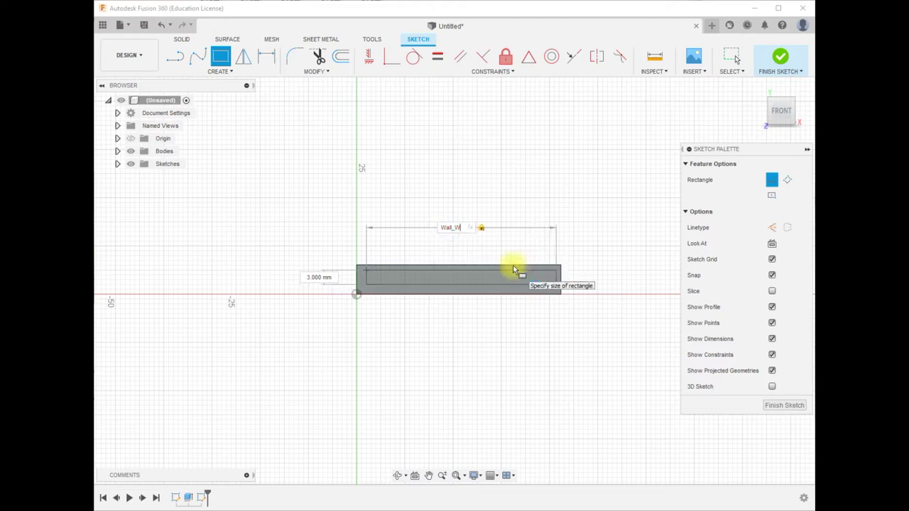
key(Tab)
text(wall)
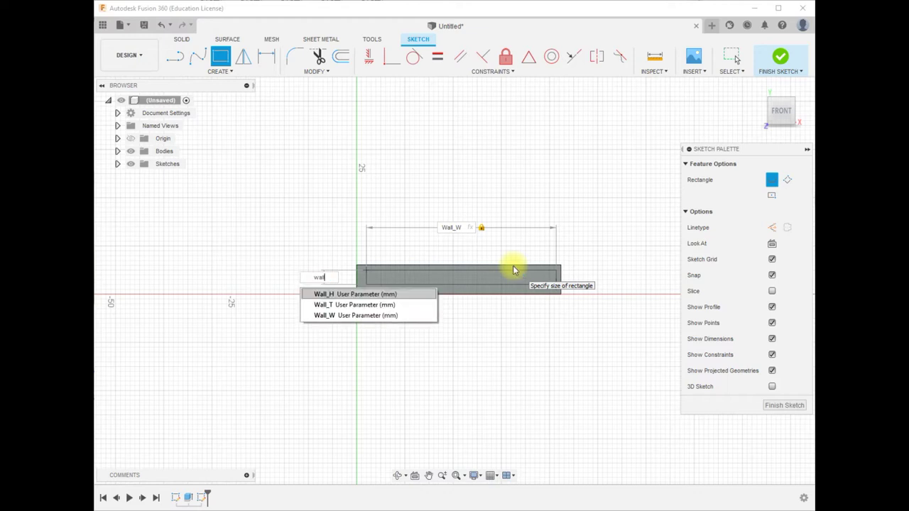
click(323, 295)
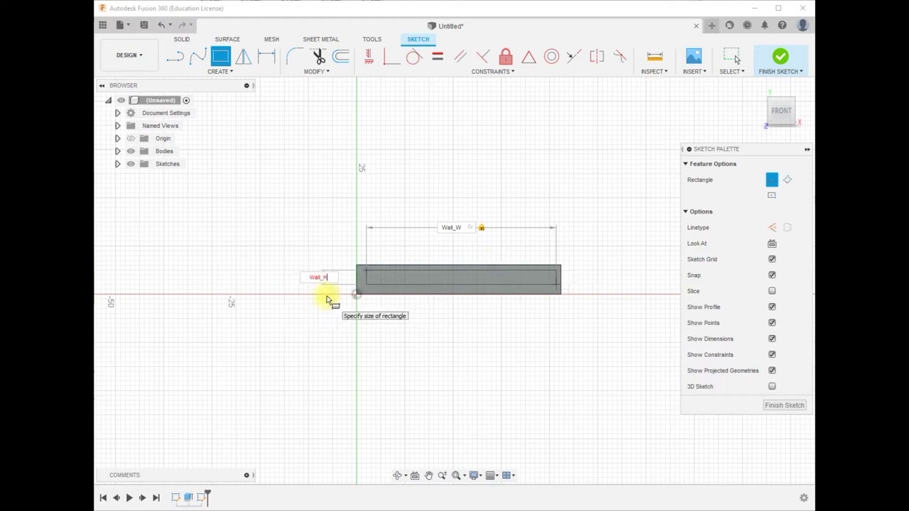
key(Return)
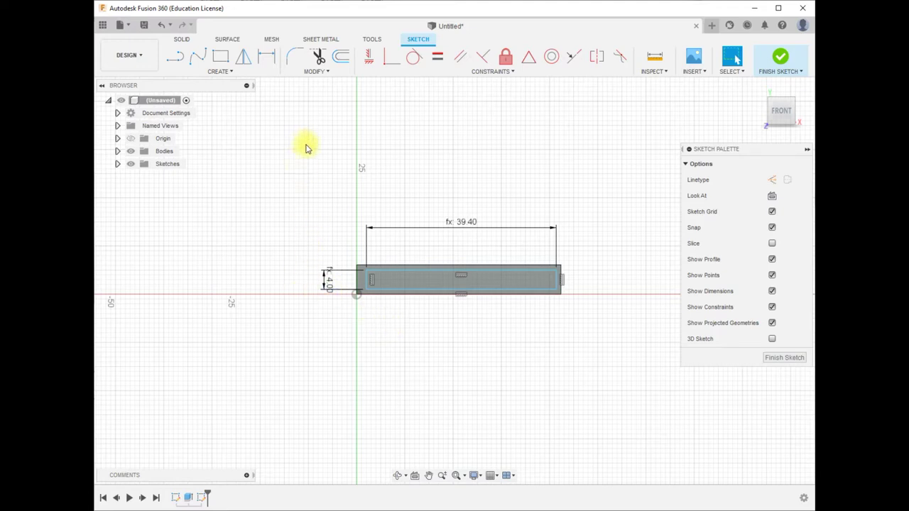
- Dimension the gap between the left edges of the plate and the inner rectangle as (Base_W-Wall_W)/2
click(267, 56)
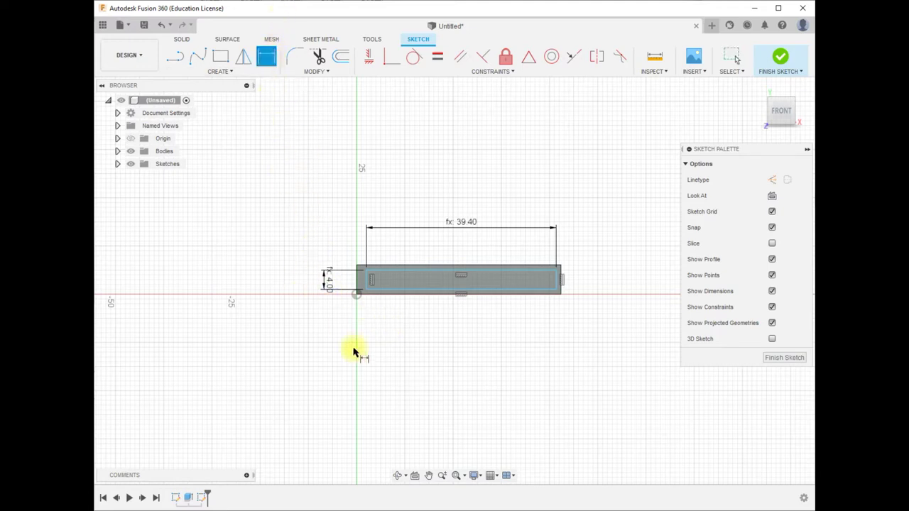
click(359, 288)
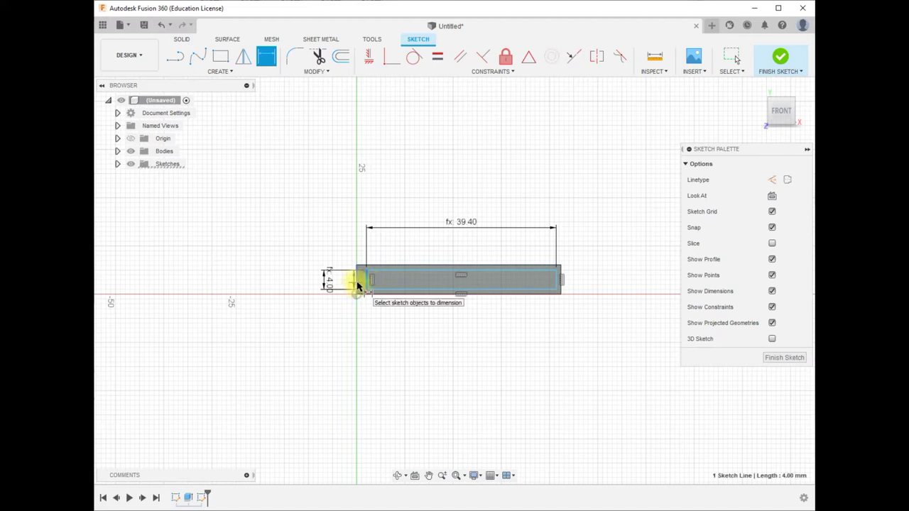
click(359, 288)
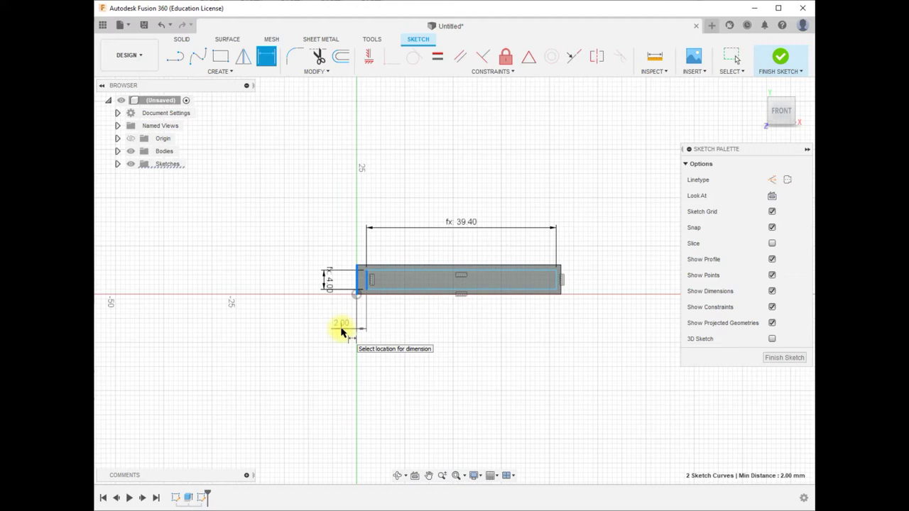
click(341, 330)
key(BackSpace)
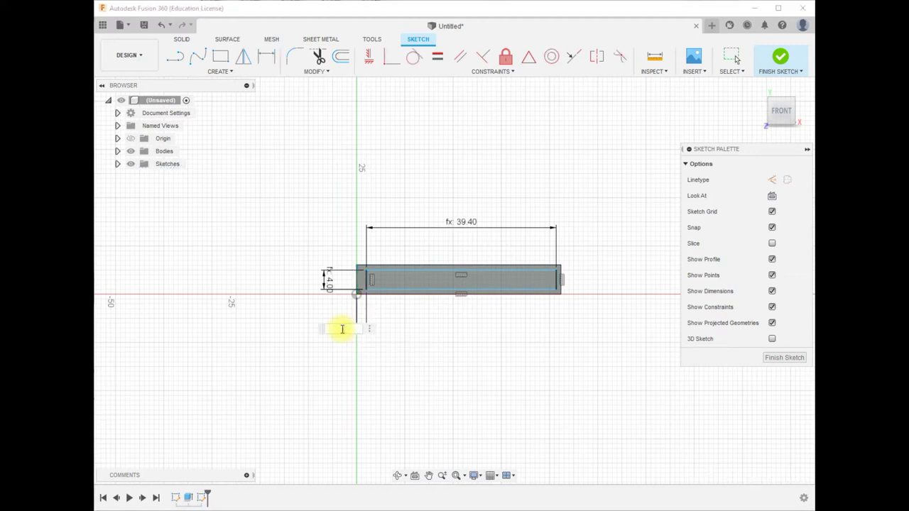
text(B)
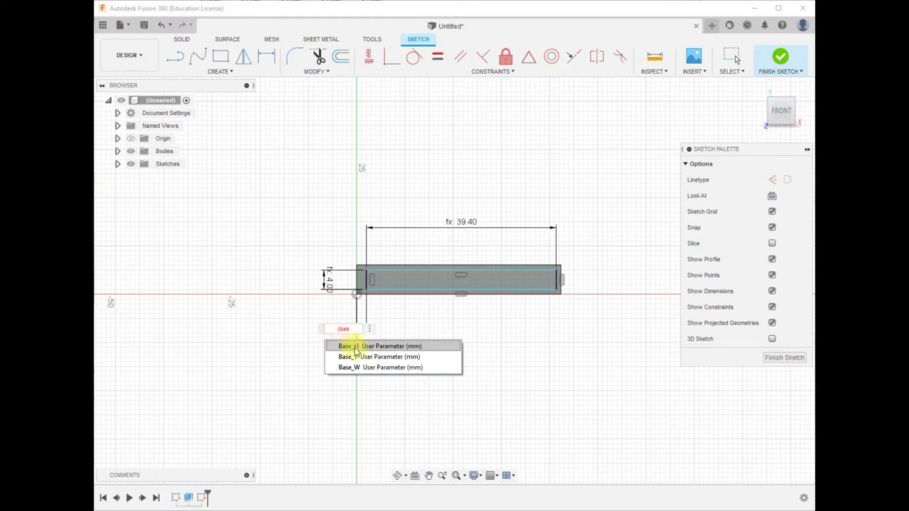
click(364, 368)
text(+wa)
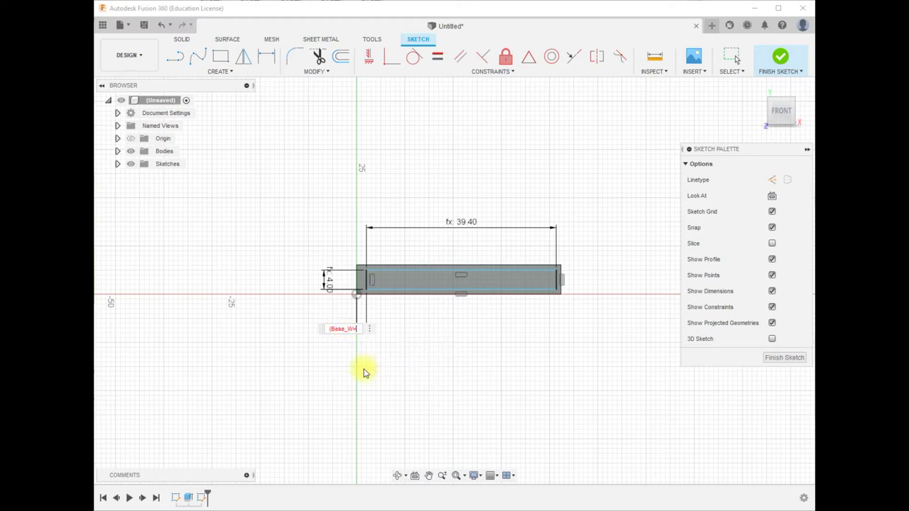
click(364, 369)
key(Left)
key(Left)
key(Left)
key(Left)
key(Left)
key(Left)
key(Left)
key(Left)
key(Left)
key(Left)
key(Left)
key(Left)
key(Left)
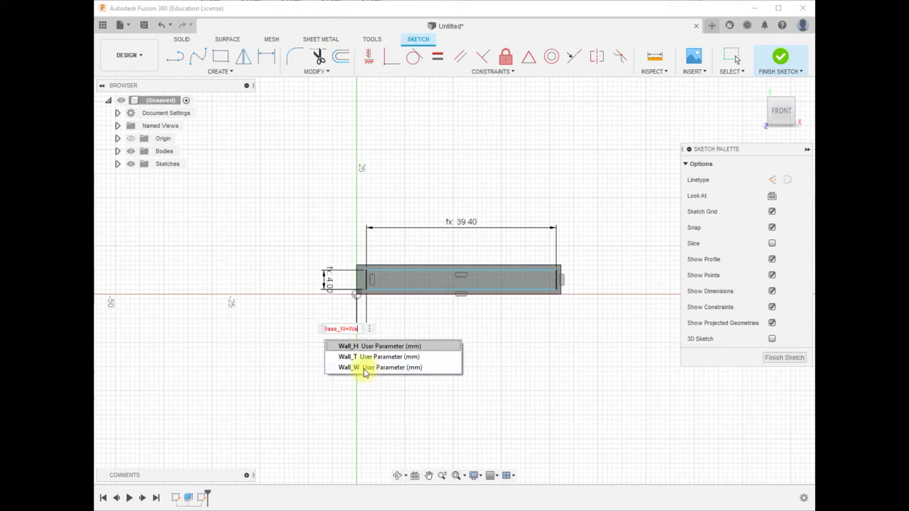
text(()
key(Right)
key(Right)
key(Right)
key(Right)
key(Right)
key(Right)
key(Right)
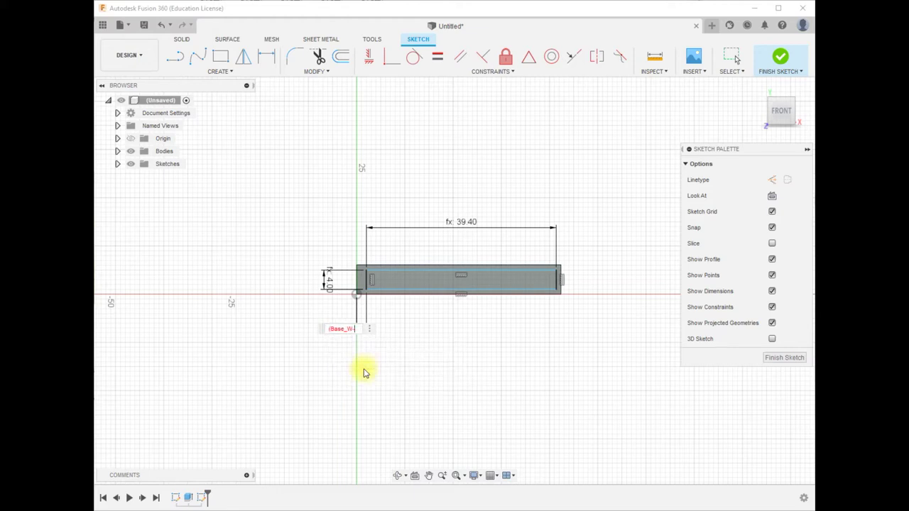
text(wa)
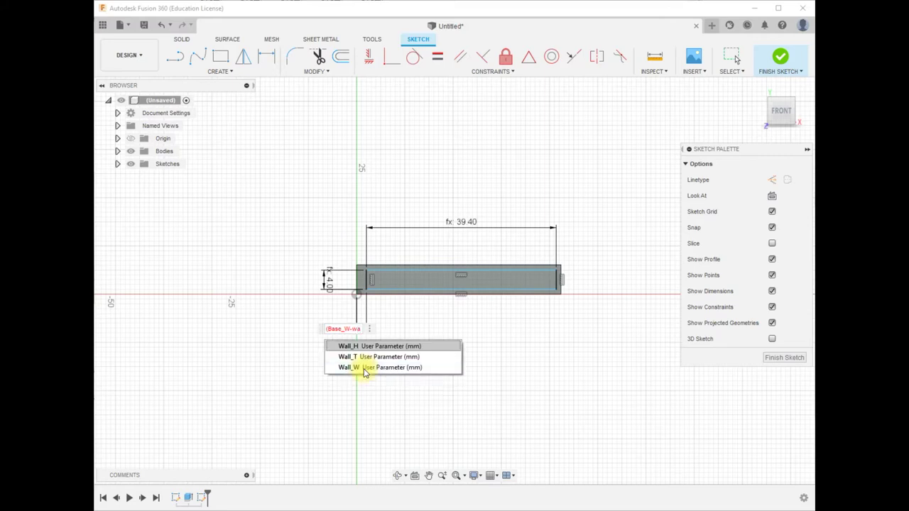
click(364, 368)
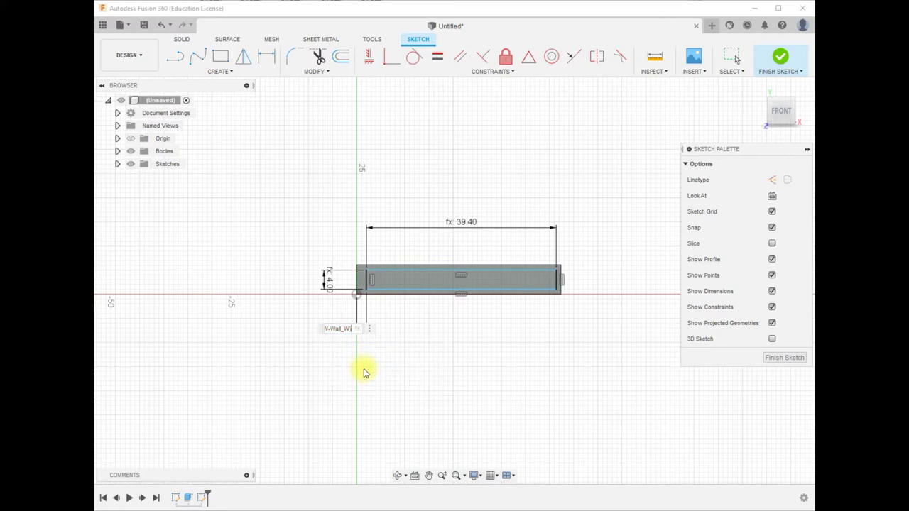
text(/2)
key(Return)
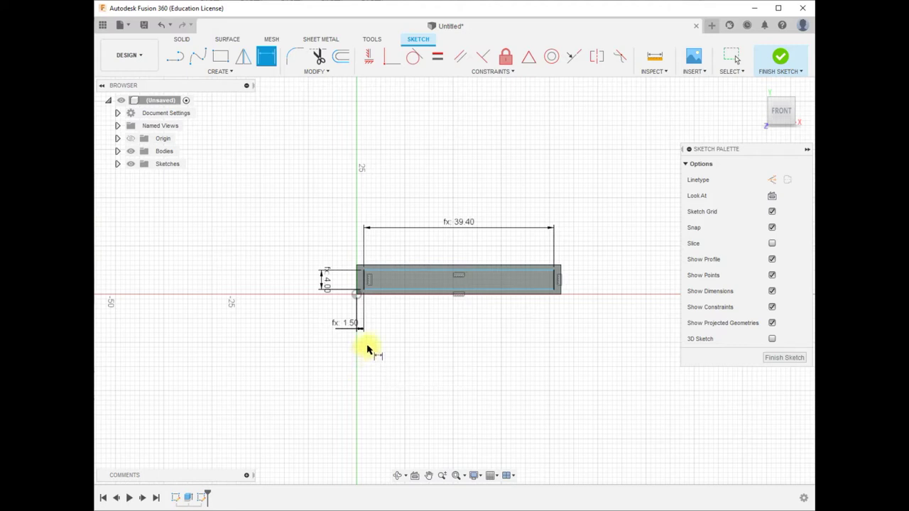
- Dimension the gap between the bottom edges of the plate and the inner rectangle as (Base_H-Wall_H)/2
click(547, 297)
click(547, 297)
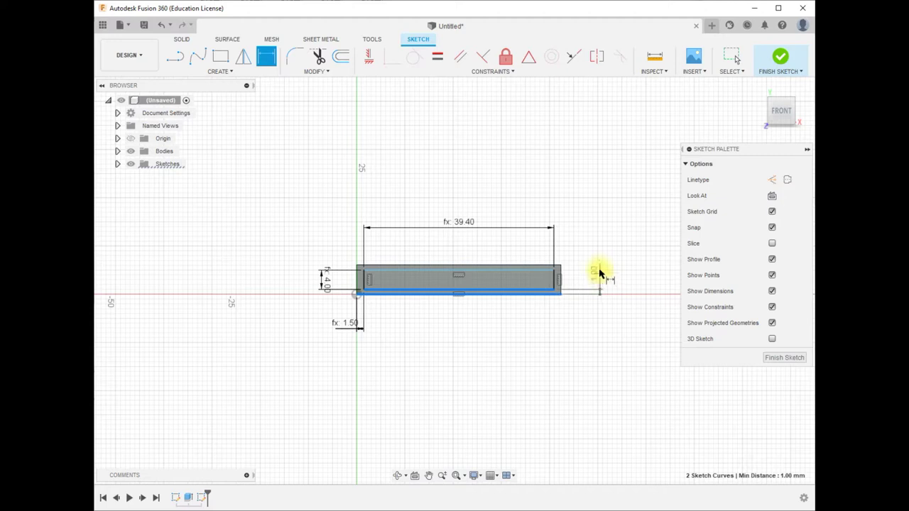
click(601, 266)
text((Base_H-)
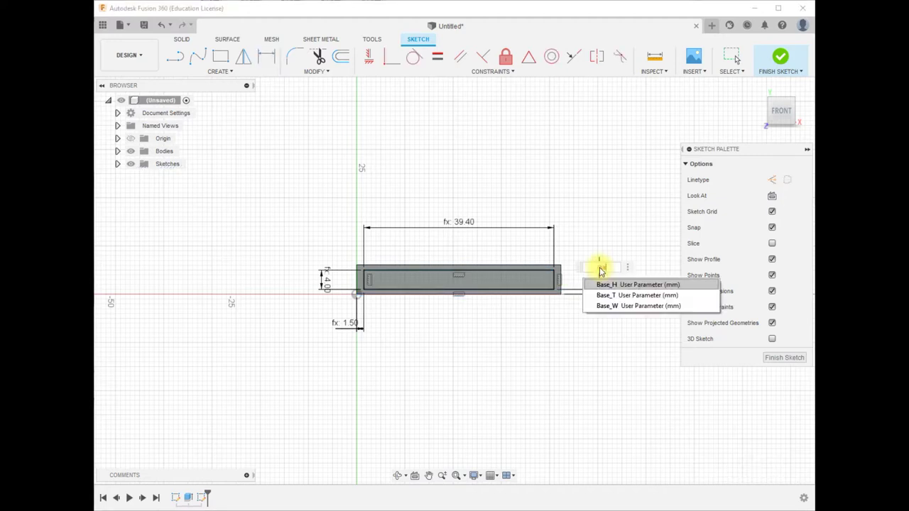
text(Wall_T))
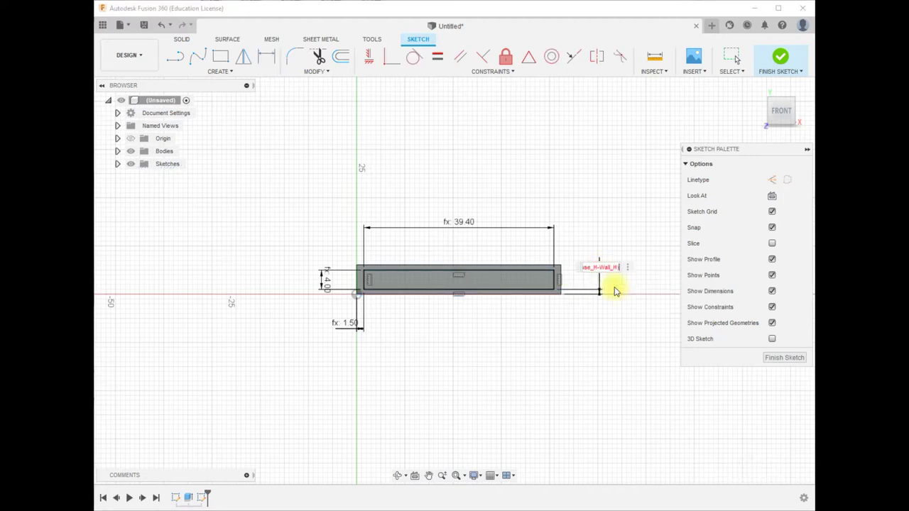
key(Return)
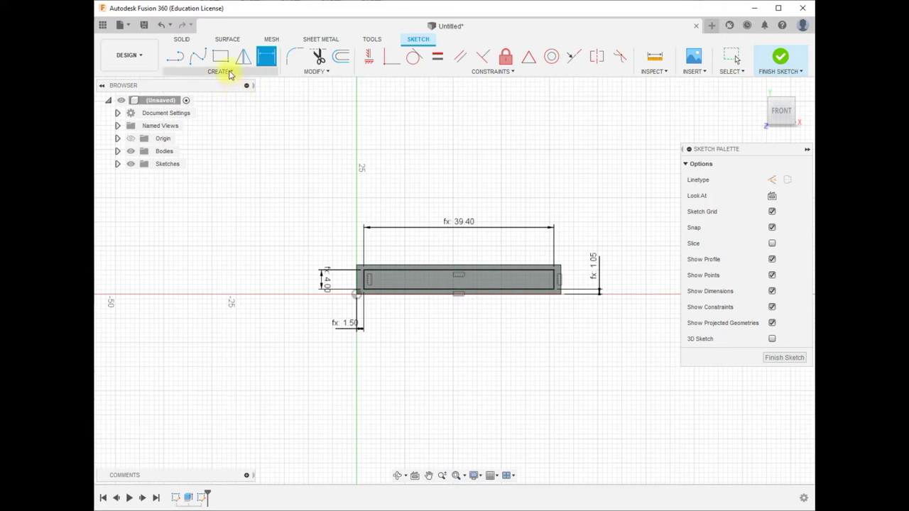
- Offset the wall rectangle inward by 1 mm and finish the sketch
click(340, 57)
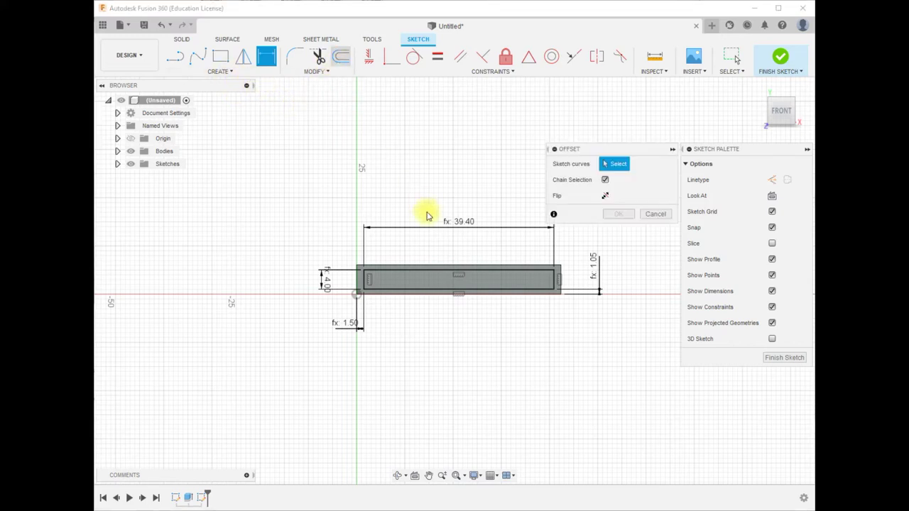
click(426, 277)
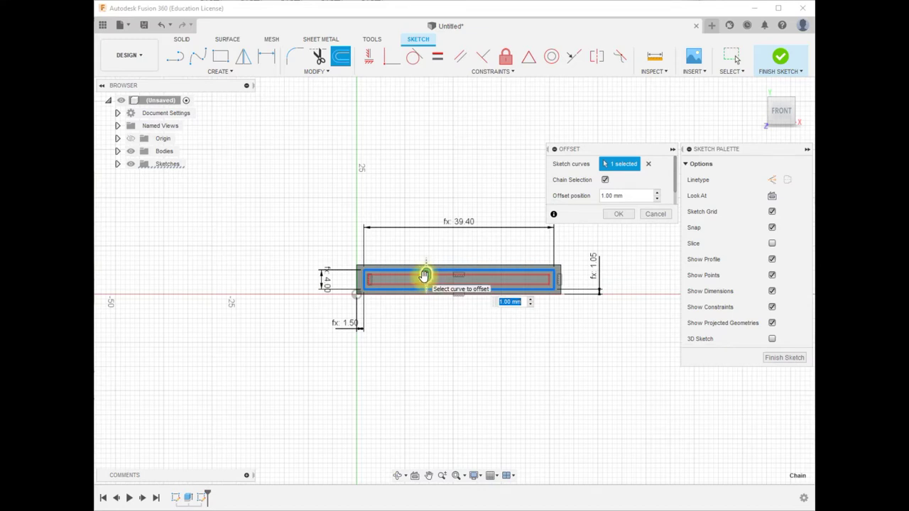
text(1)
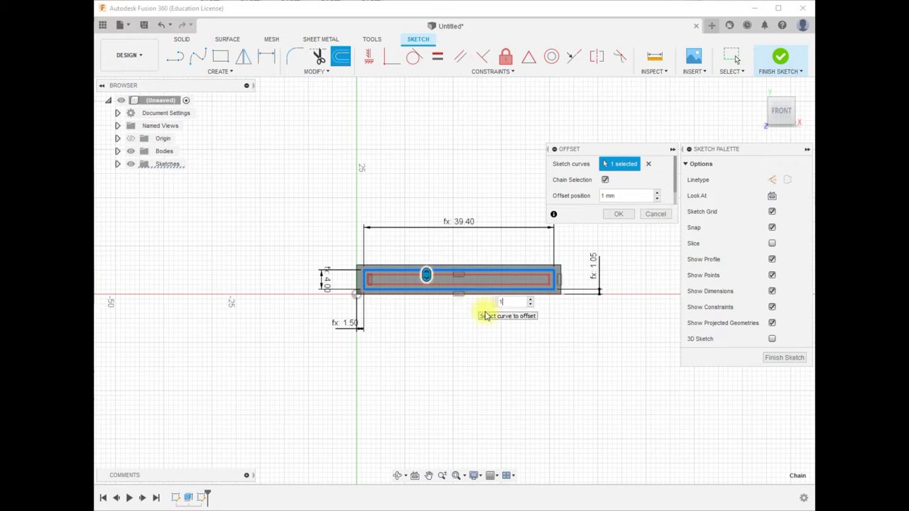
click(620, 213)
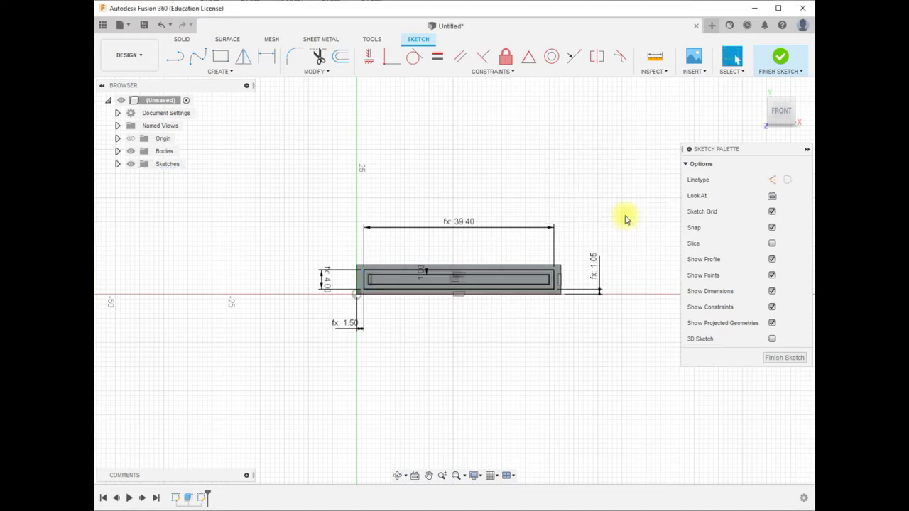
click(784, 53)
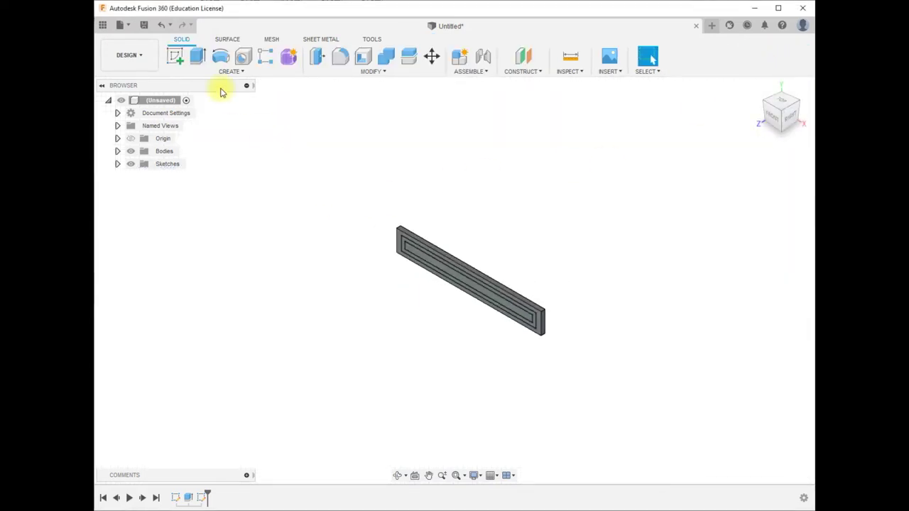
- Extrude the ring profile between the wall rectangle and its inner offset by Wall_T
click(204, 57)
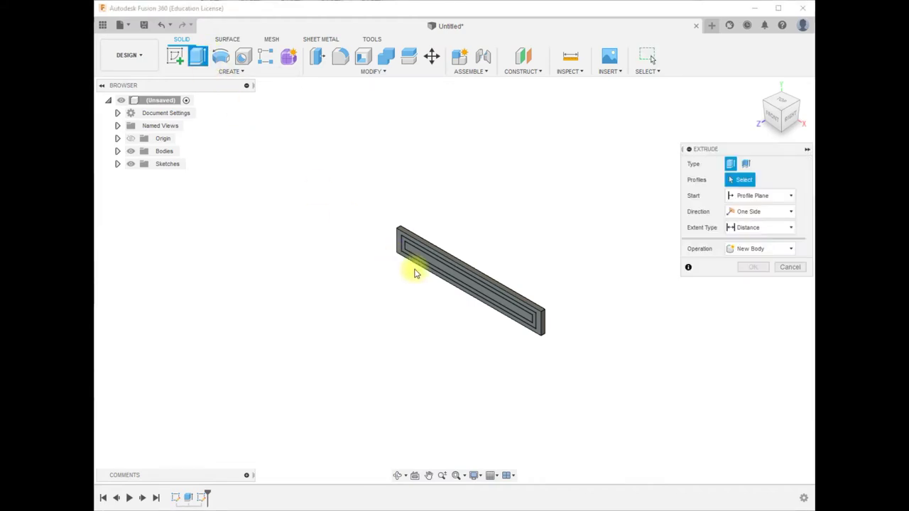
scroll(535, 328, up, 5)
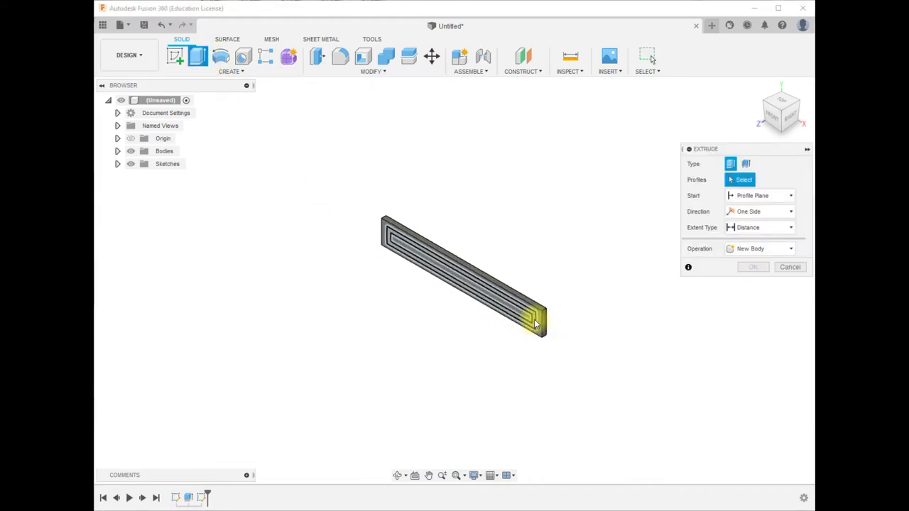
click(534, 324)
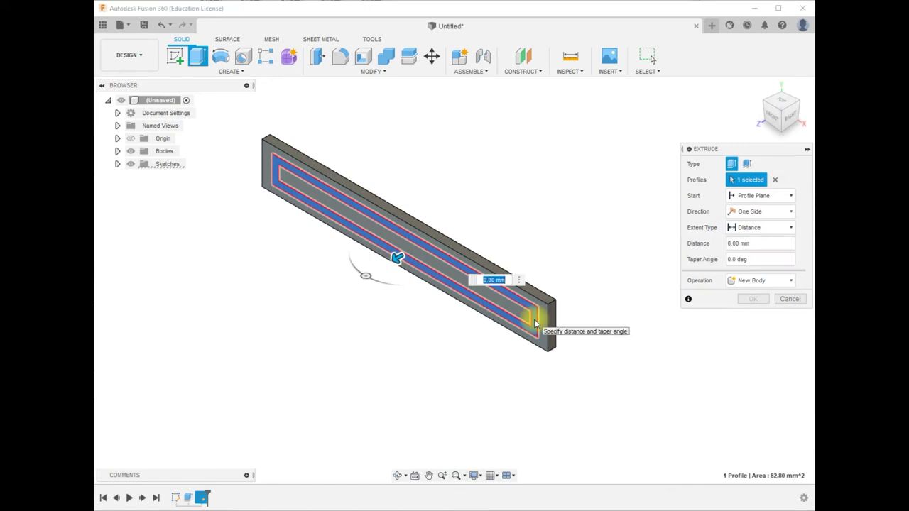
text(wal)
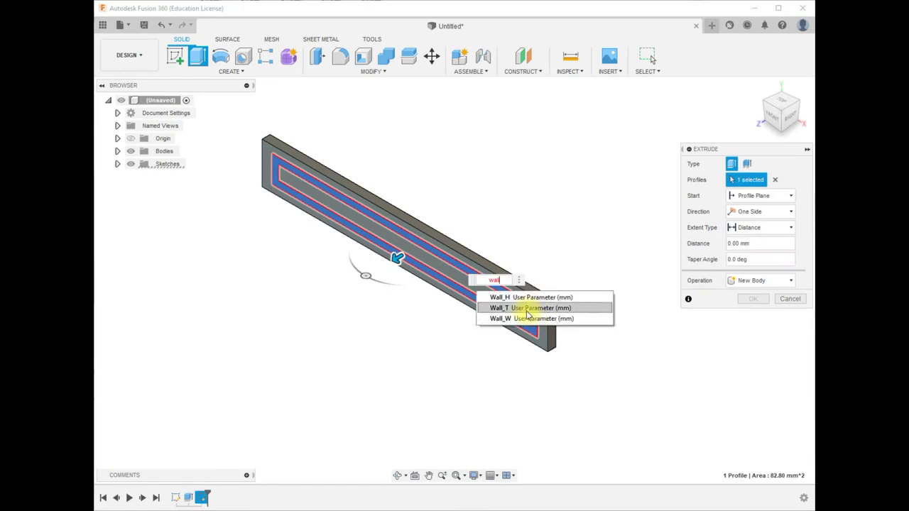
click(524, 308)
key(Return)
- Start a new sketch on the base plate's front face around the raised wall, viewed from the front
mouse_move(774, 122)
mouse_down()
mouse_move(787, 45)
mouse_move(807, 73)
mouse_up()
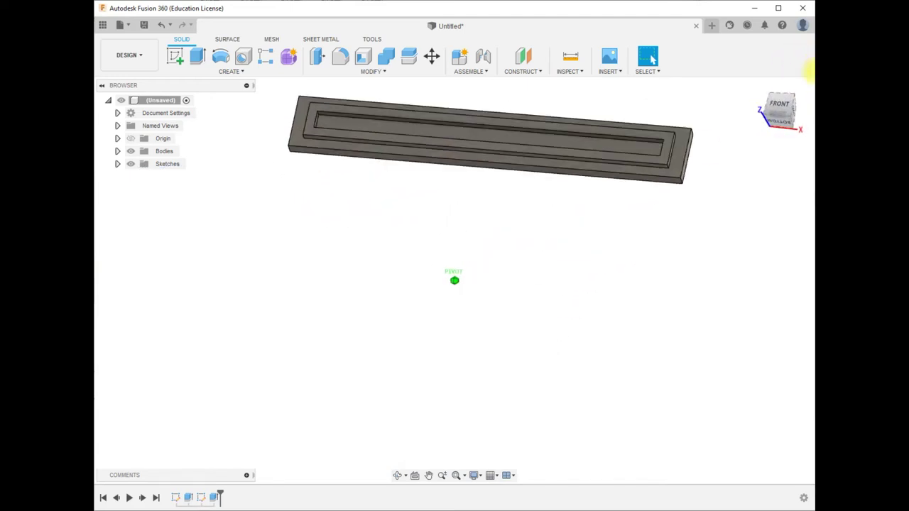
click(774, 113)
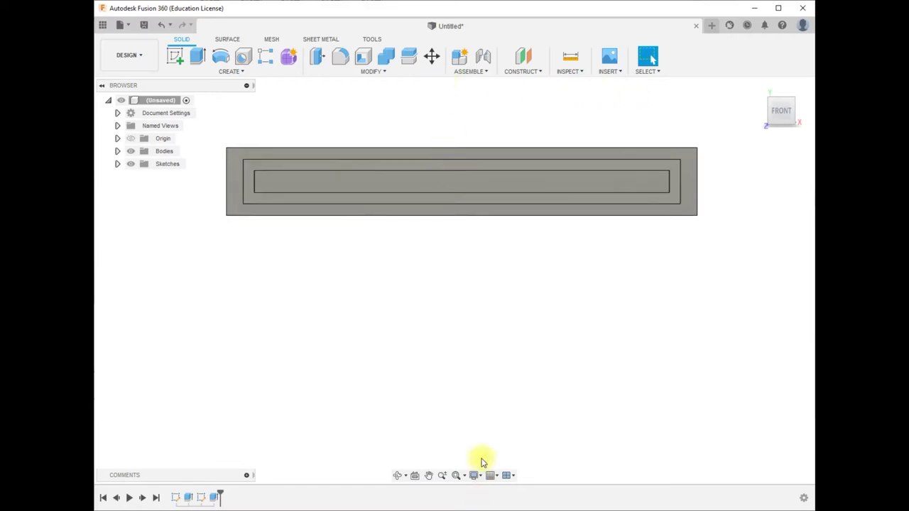
scroll(509, 321, down, 1)
scroll(433, 119, up, 1)
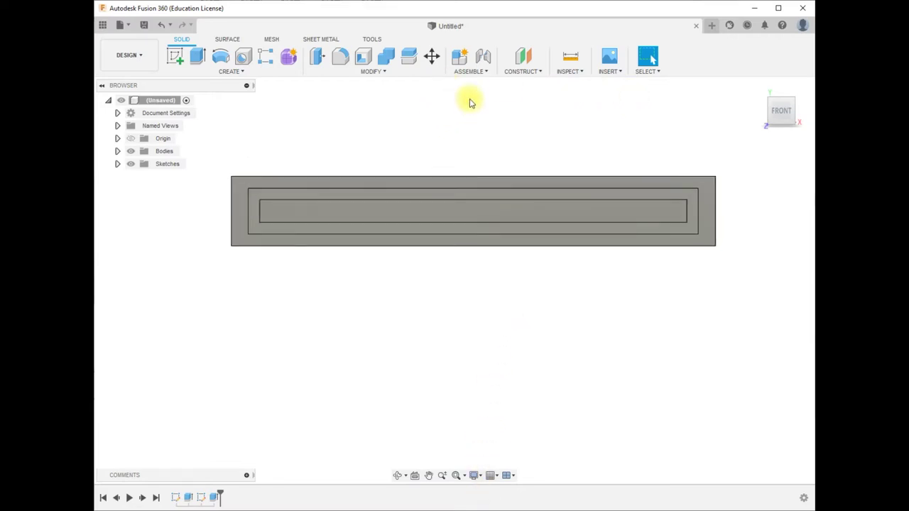
click(175, 56)
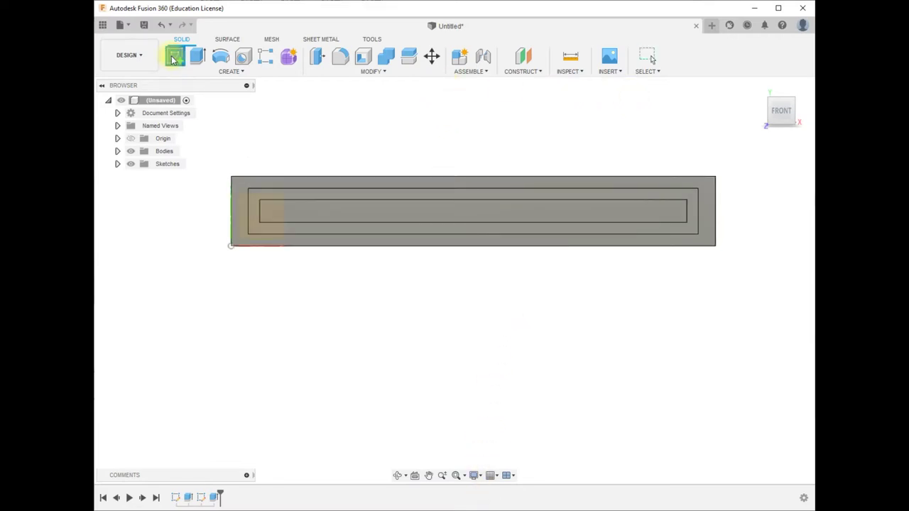
click(242, 213)
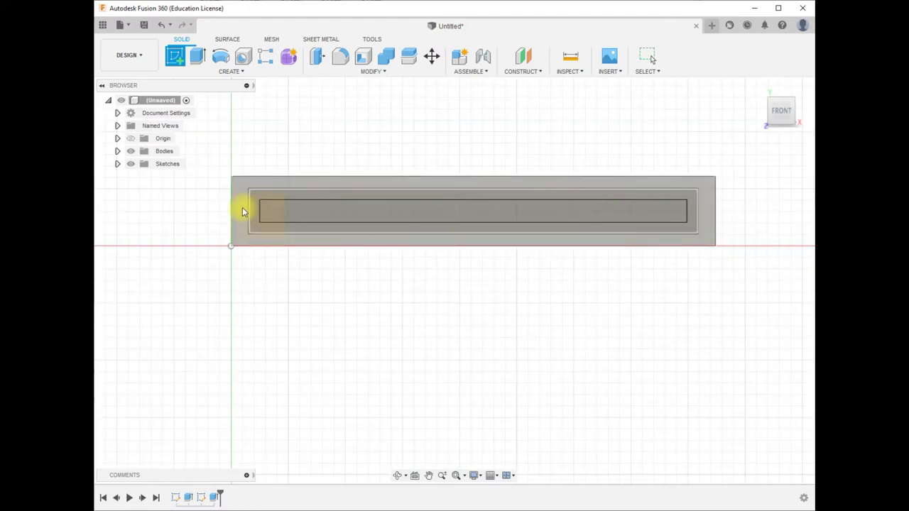
click(242, 211)
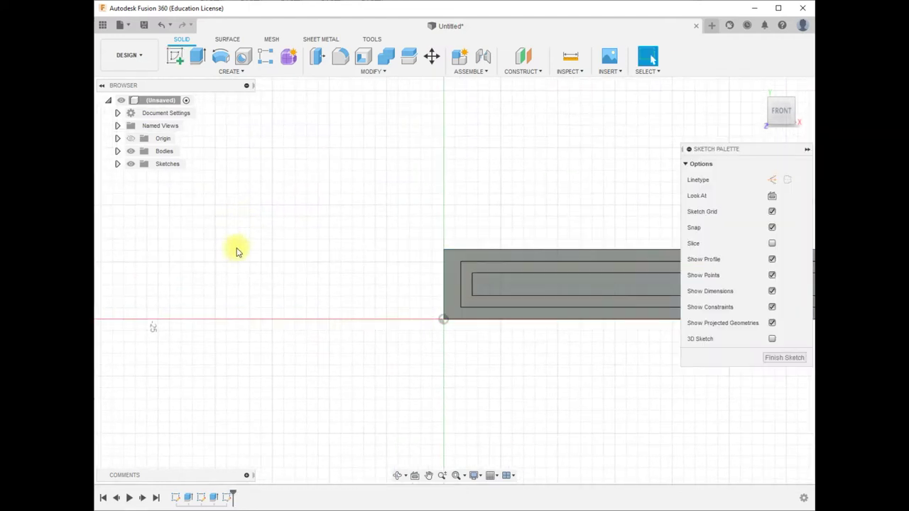
scroll(241, 242, down, 3)
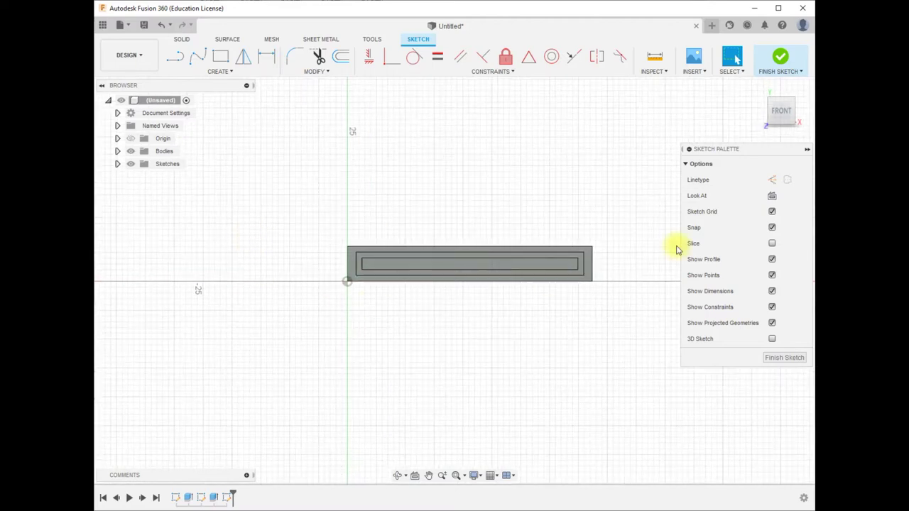
scroll(319, 367, up, 6)
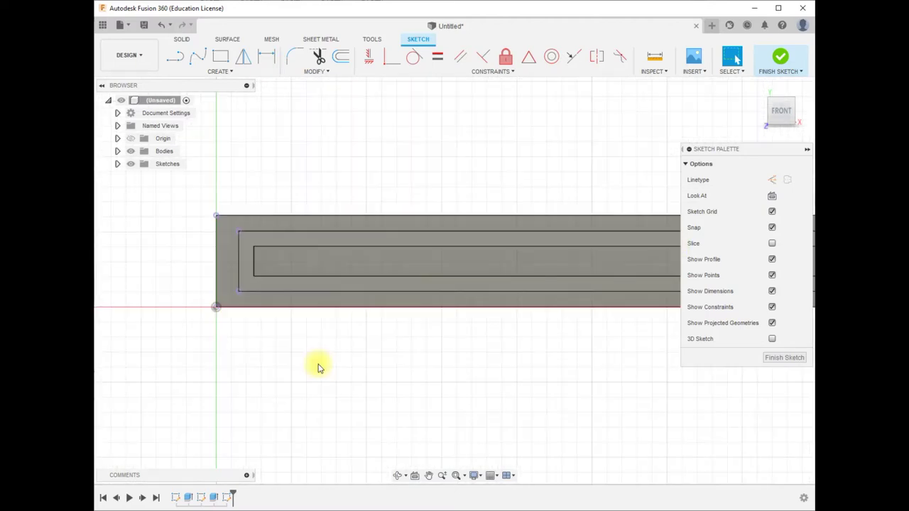
- Draw a rectangle across the wall's left end, from its upper to its lower edge, 2 mm wide and Wall_H high
click(221, 58)
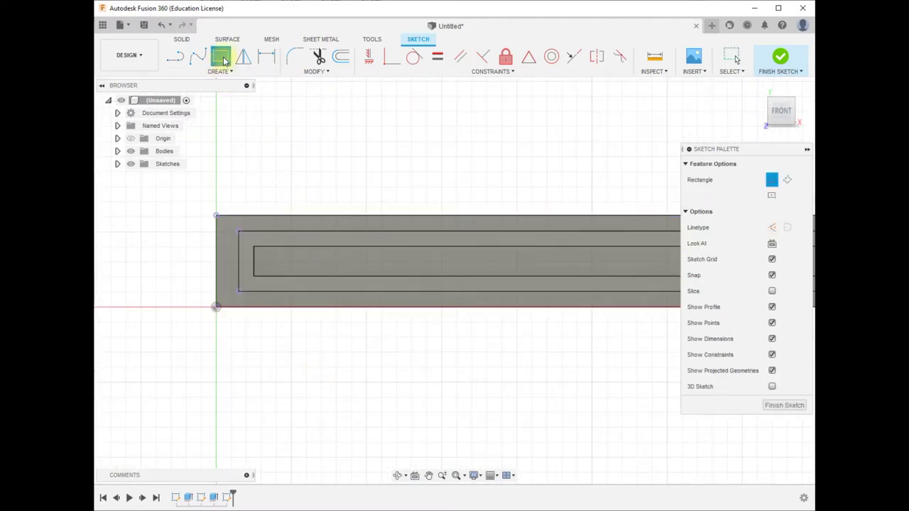
click(264, 231)
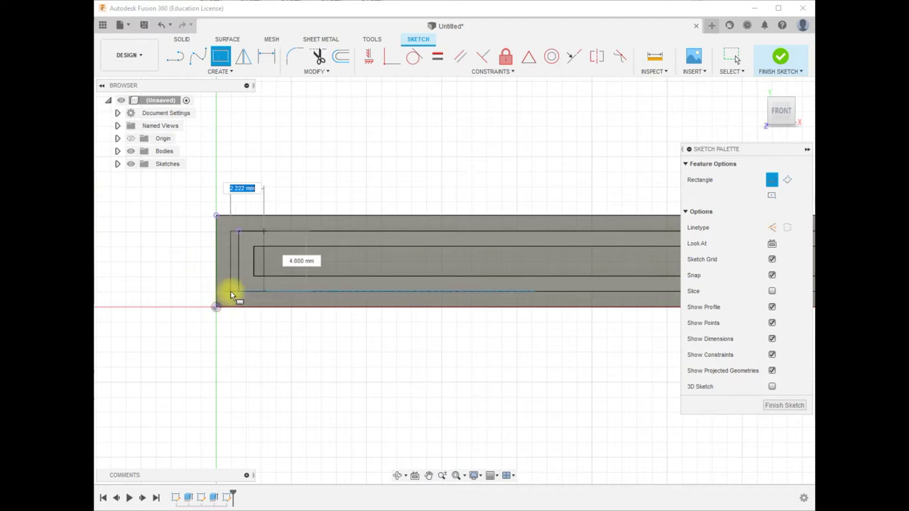
key(Tab)
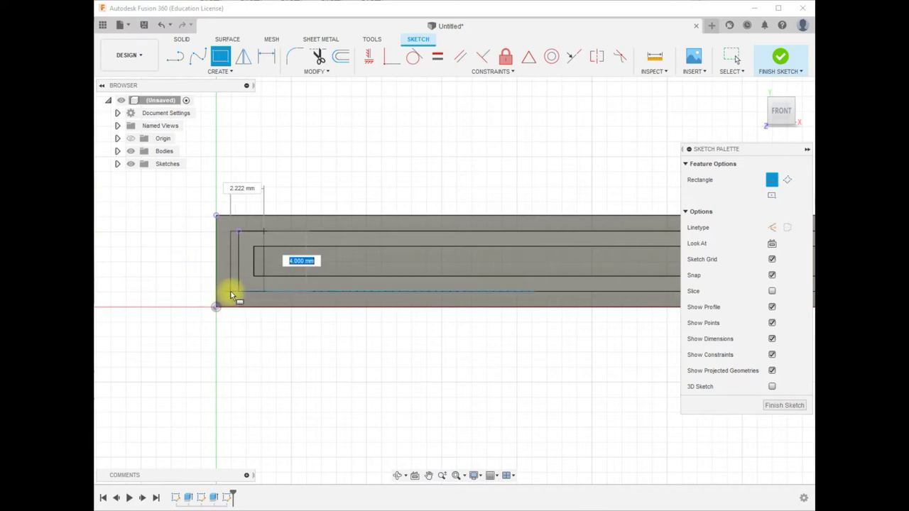
key(Tab)
text(4)
key(Tab)
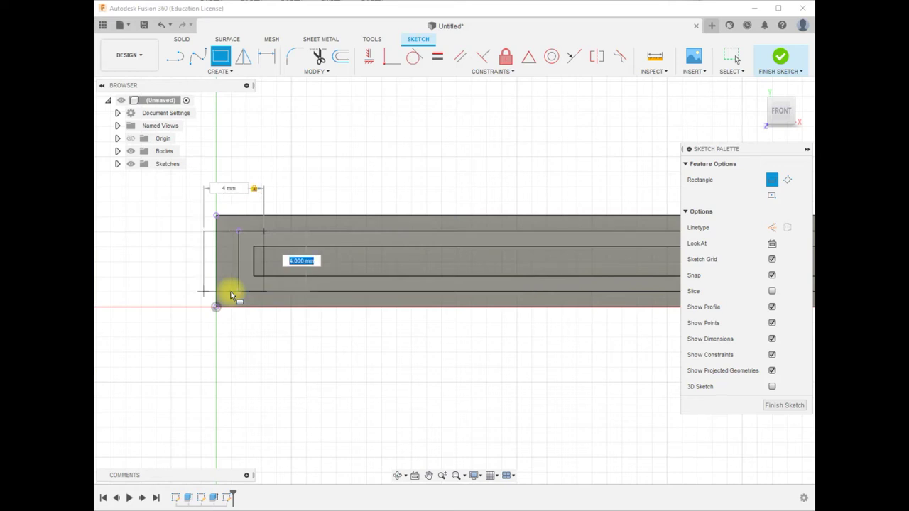
text(wall)
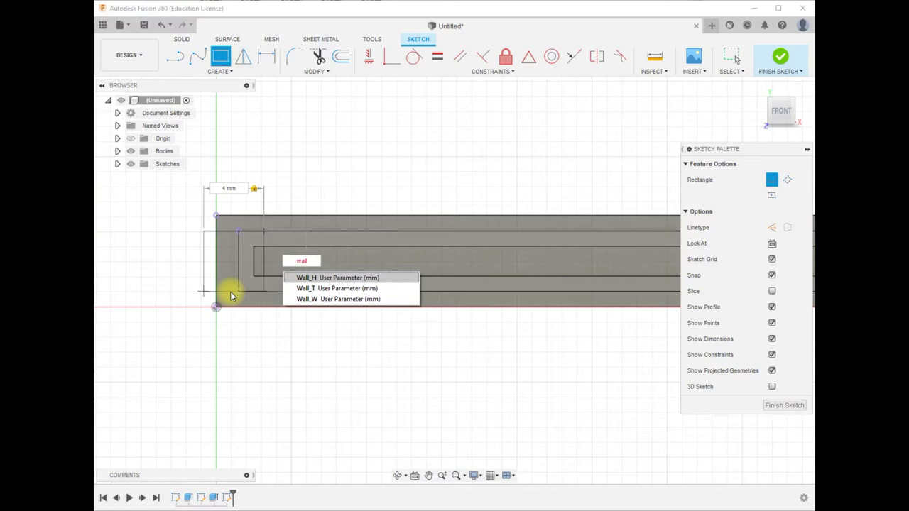
key(Tab)
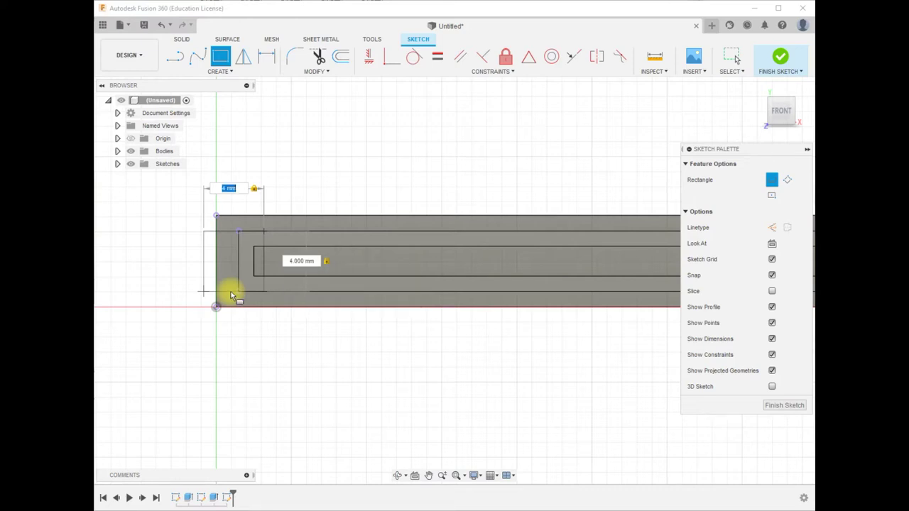
text(2)
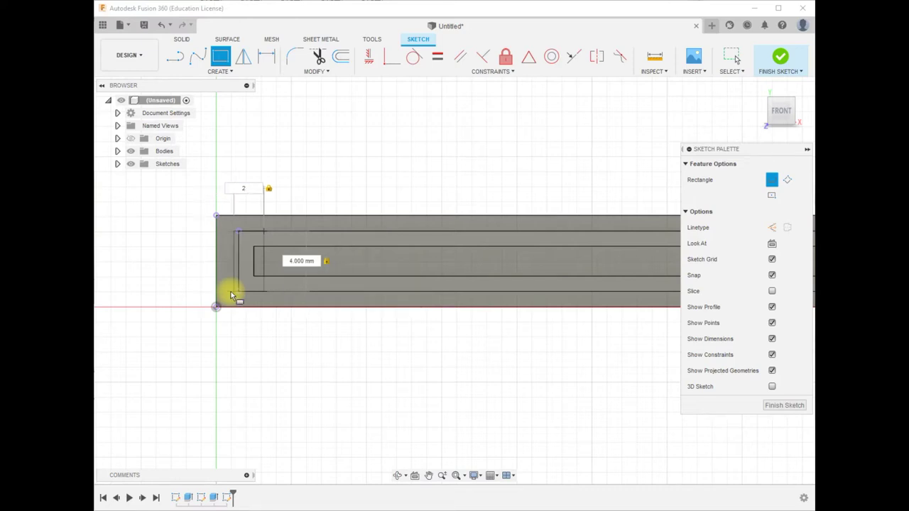
key(Return)
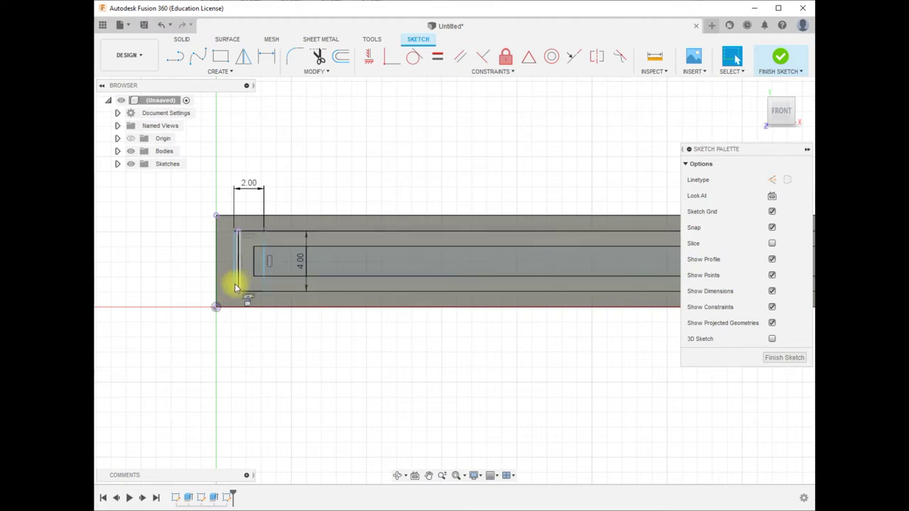
- Dimension the distance between the new rectangle's left edge and the wall's outer left edge as 0.5 mm
click(239, 283)
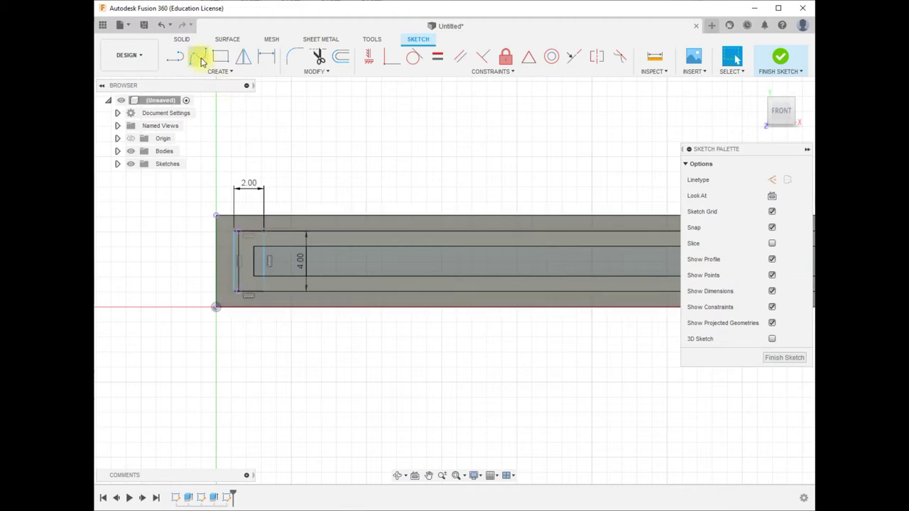
click(266, 56)
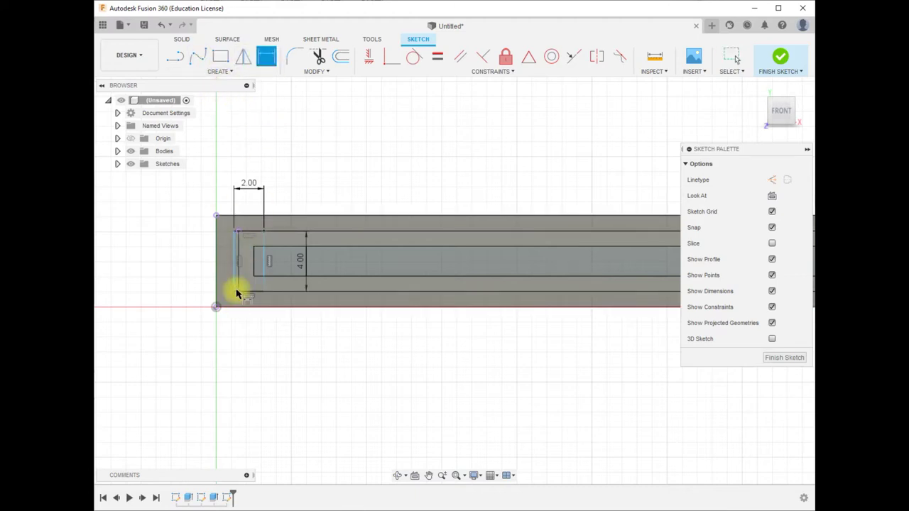
click(239, 285)
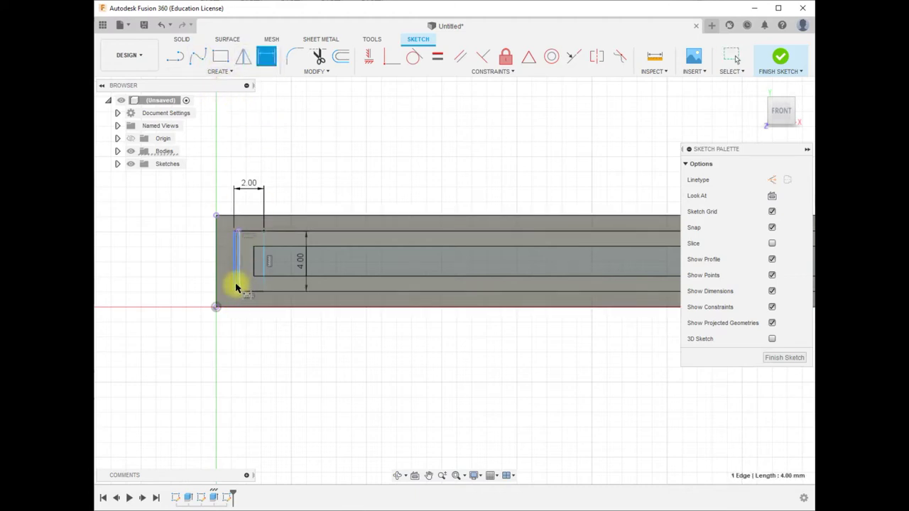
click(191, 349)
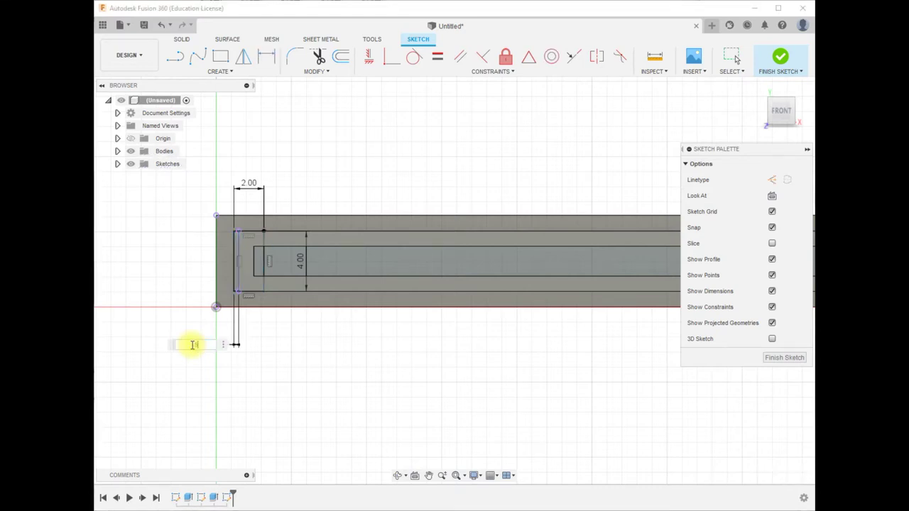
text(0.5)
key(Return)
scroll(191, 349, down, 4)
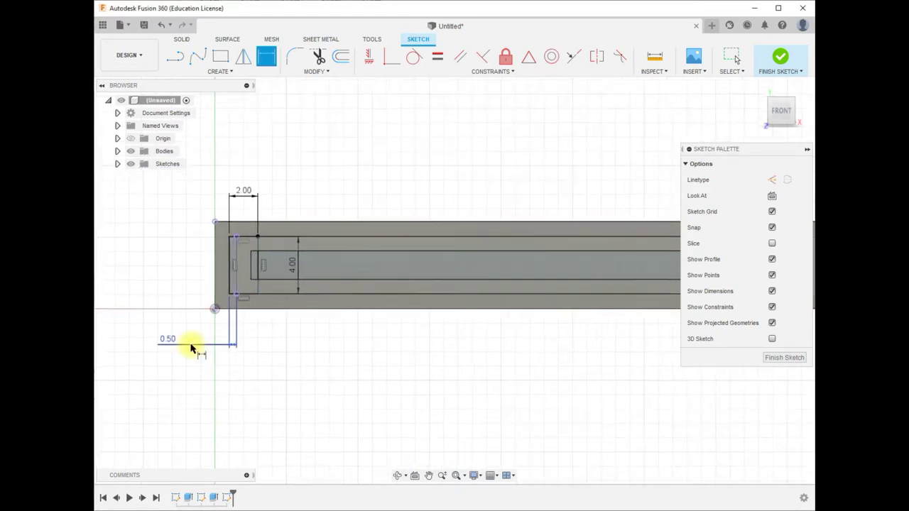
scroll(653, 284, up, 1)
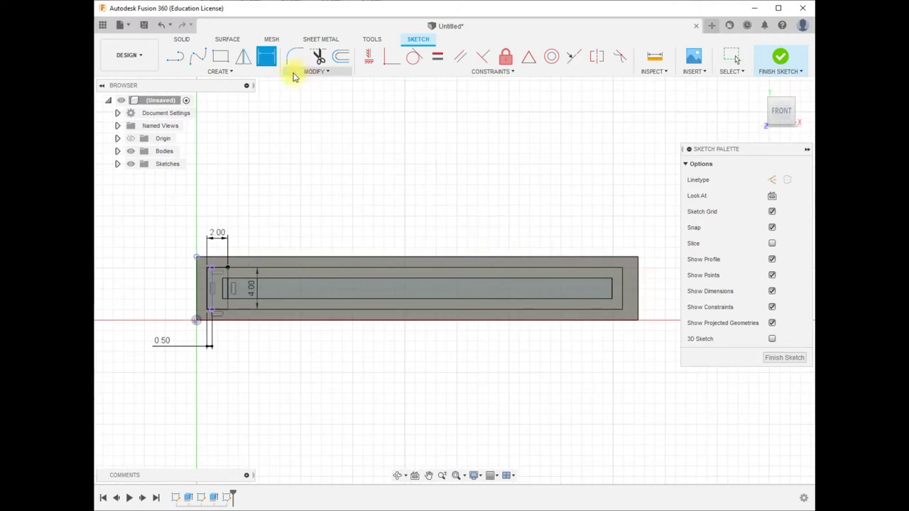
click(220, 56)
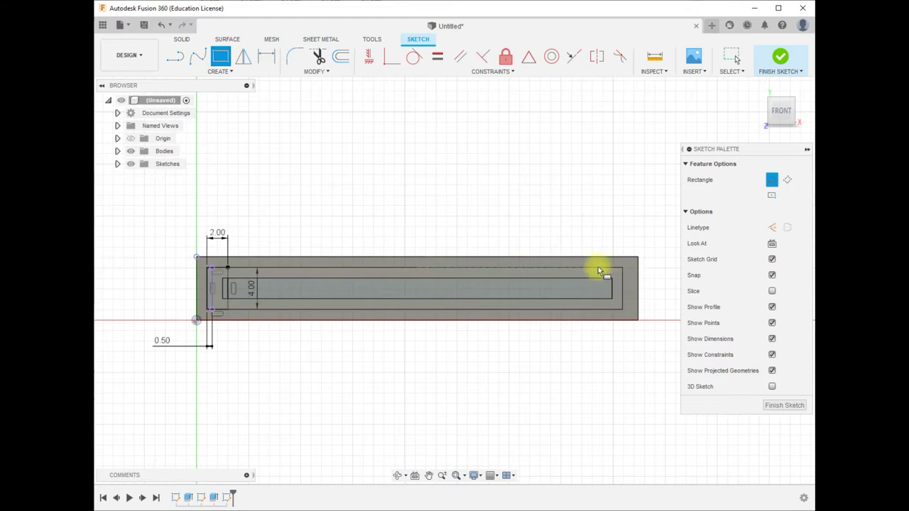
click(599, 267)
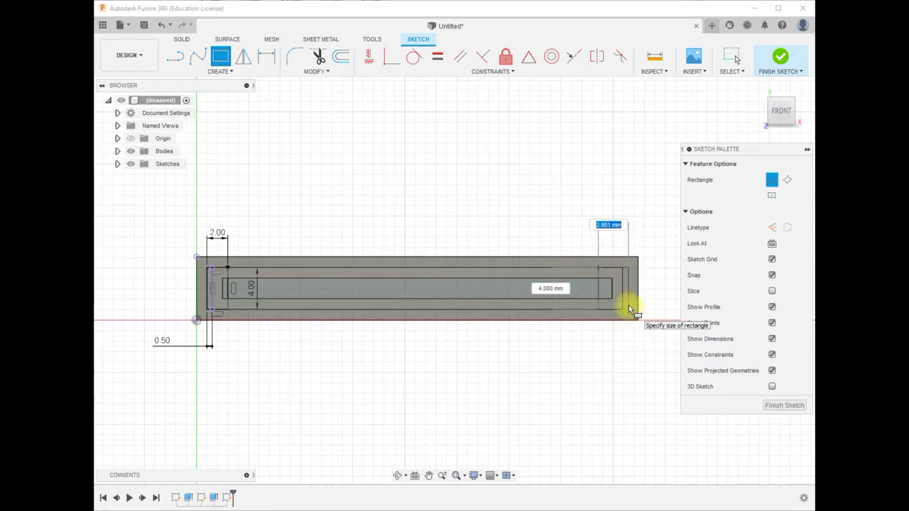
text(2)
key(Tab)
text(Wall_H)
key(Escape)
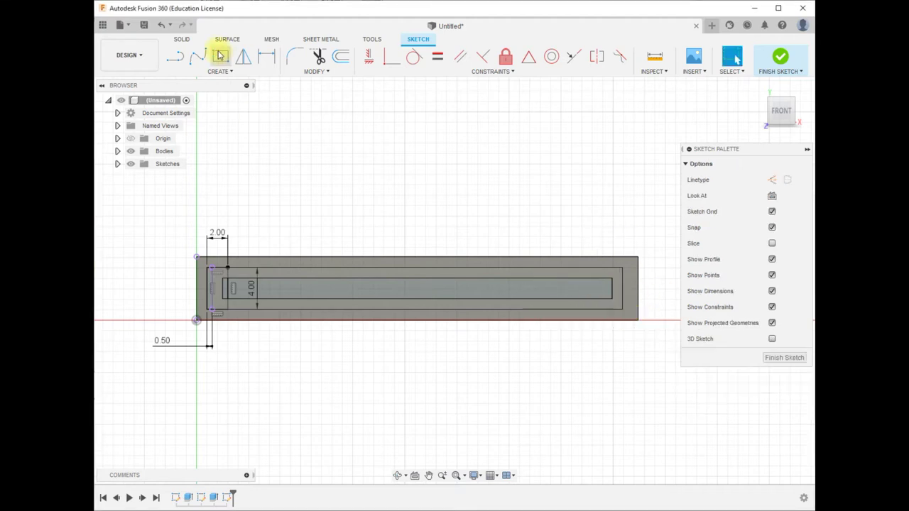
- Draw a second rectangle across the wall's right end, 2 mm wide and 4 mm high, starting on the wall's upper edge
key(r)
click(611, 268)
text(2)
key(Tab)
key(Return)
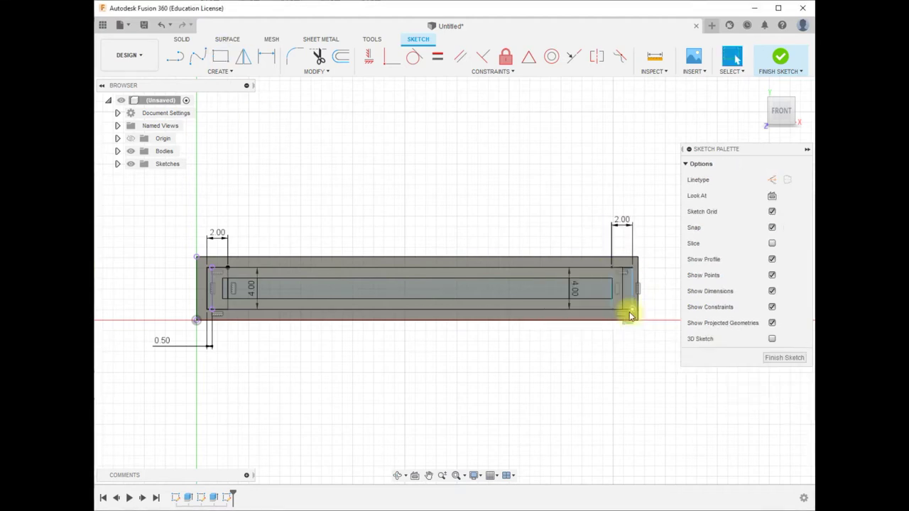
- Dimension the second rectangle's right edge 0.5 mm beyond the wall's outer right edge and finish the sketch
key(d)
click(625, 307)
click(652, 351)
key(Return)
click(780, 63)
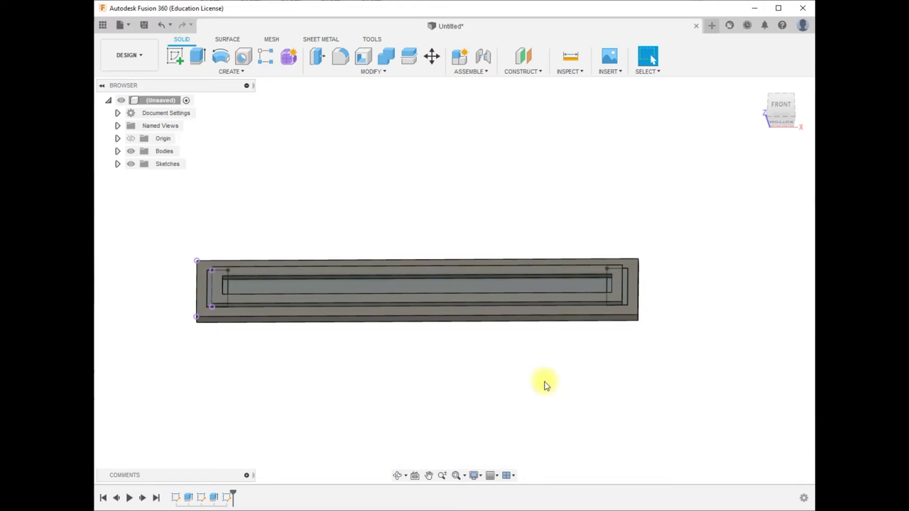
- Extrude the four profiles of the two end rectangles by a distance of 8.4-Base_T
click(754, 507)
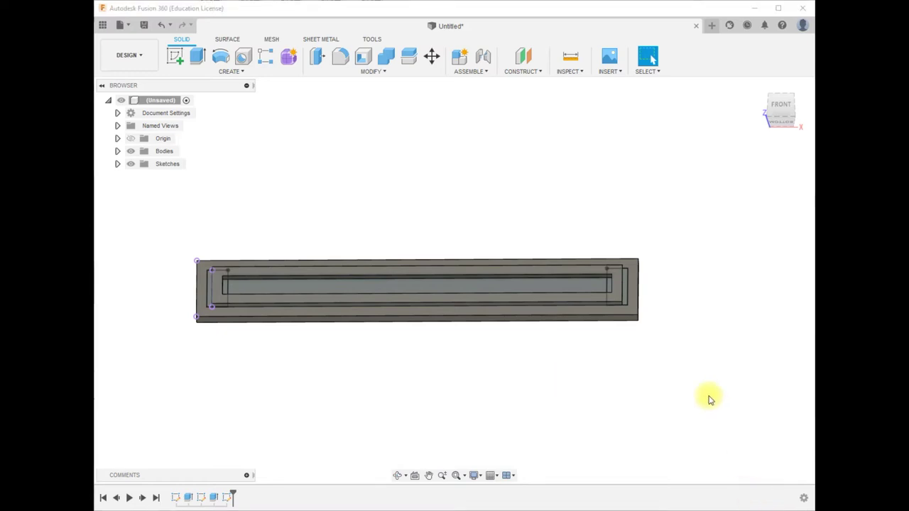
click(199, 59)
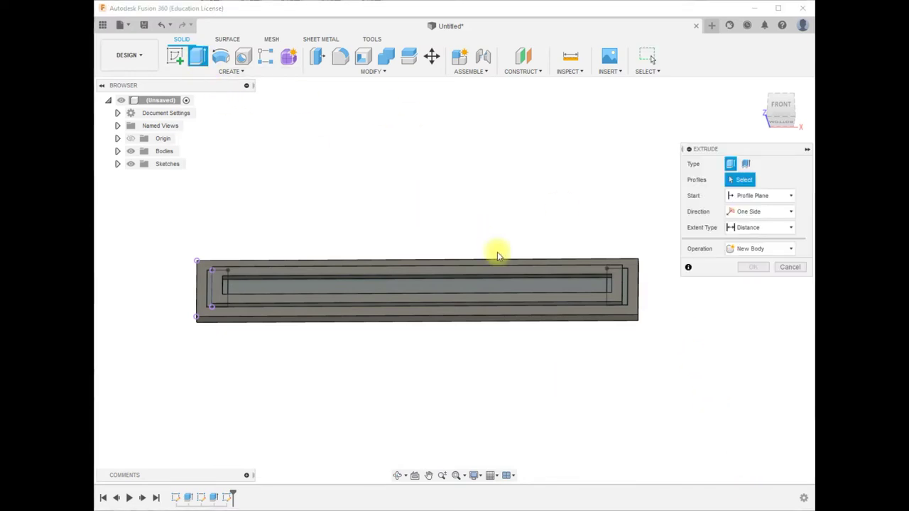
click(625, 295)
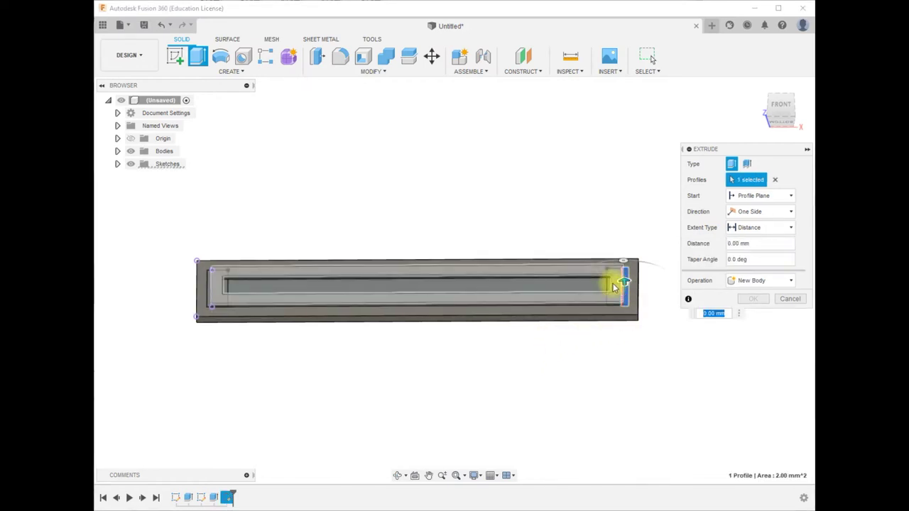
click(610, 286)
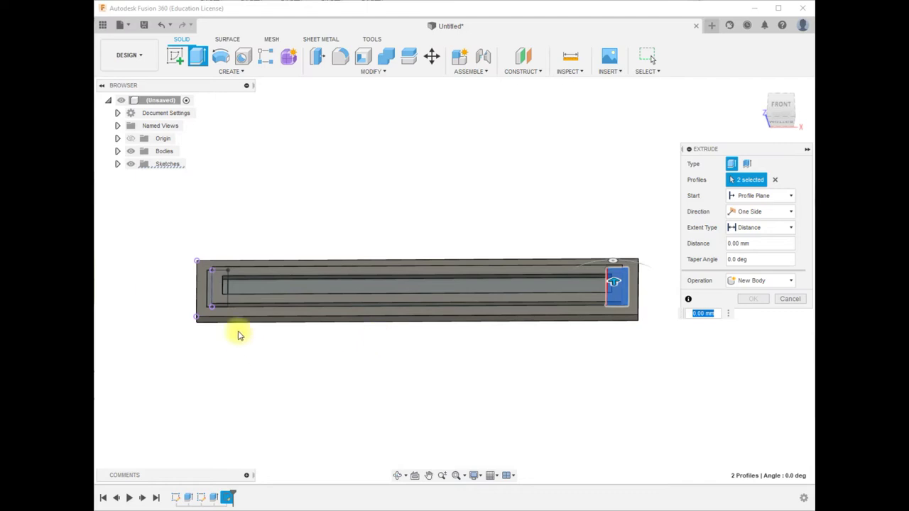
click(215, 294)
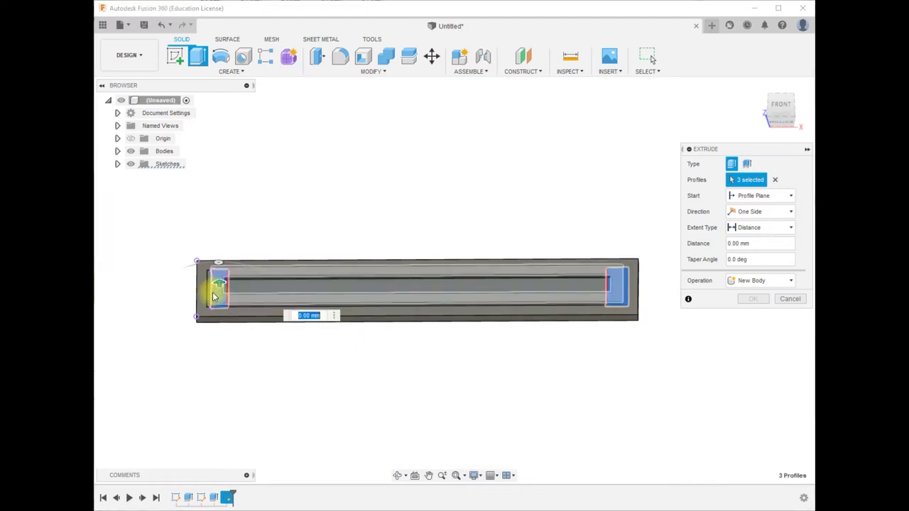
click(211, 297)
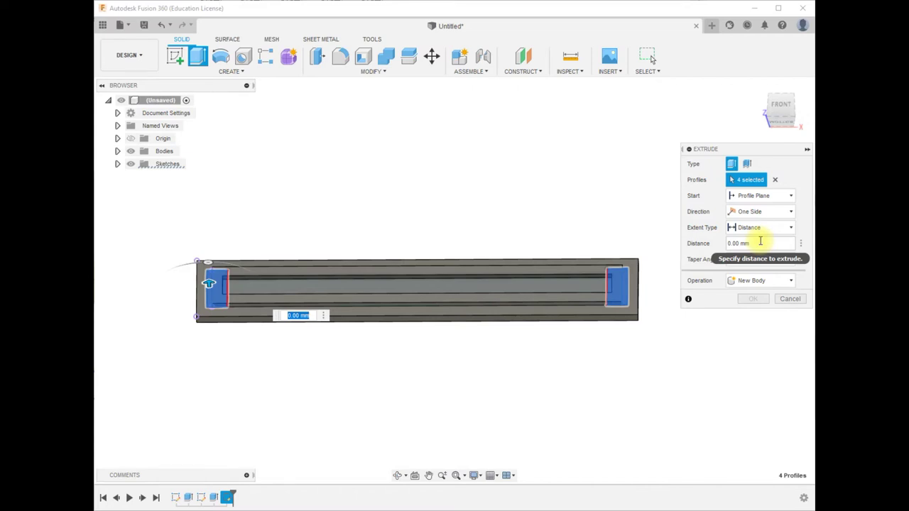
click(760, 241)
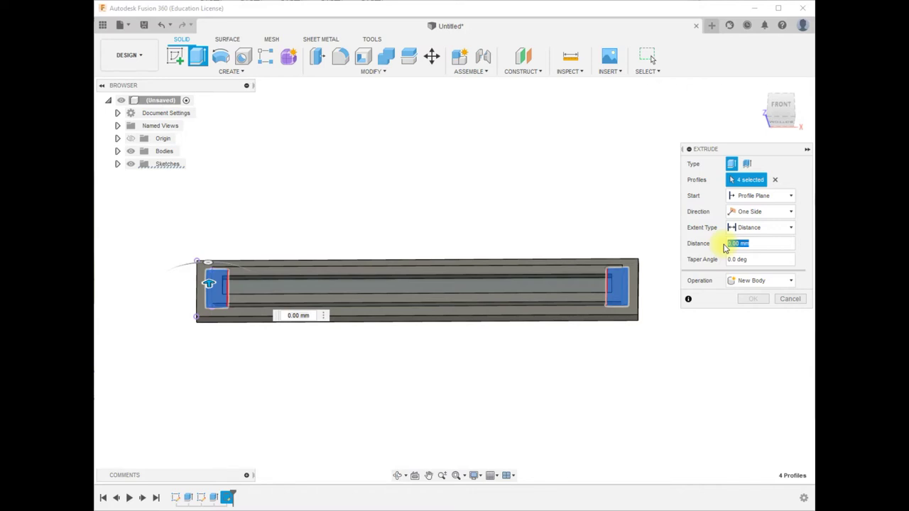
text(8)
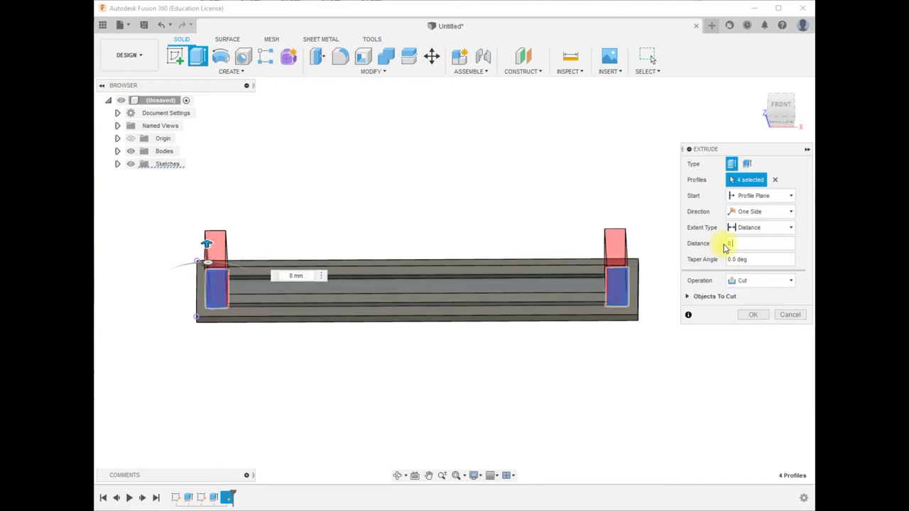
text(.4)
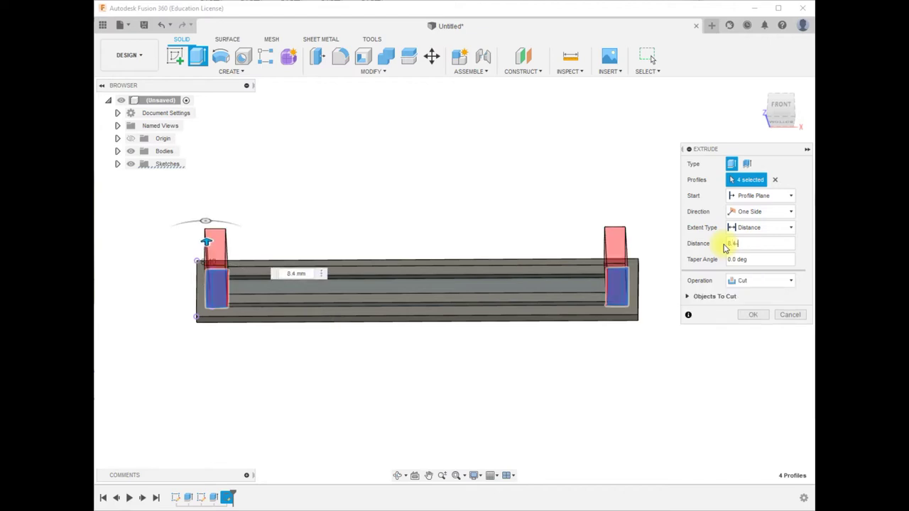
text(-b)
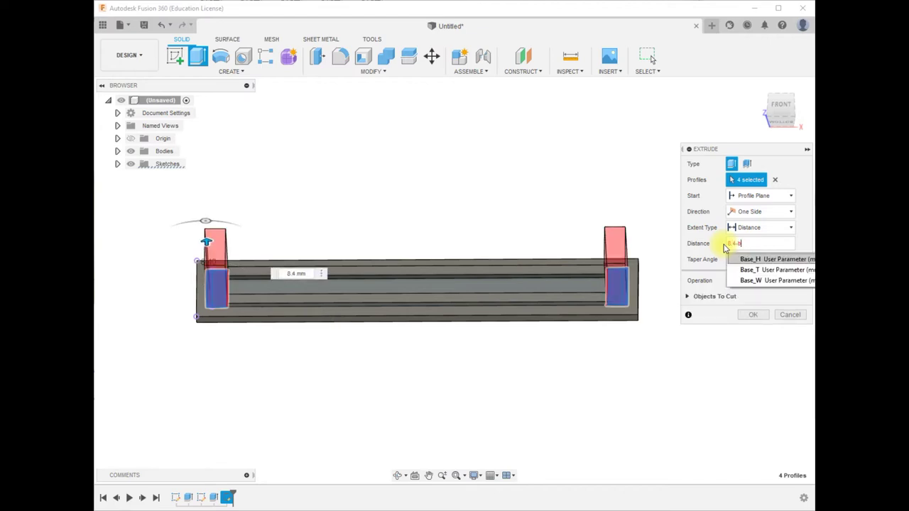
click(751, 270)
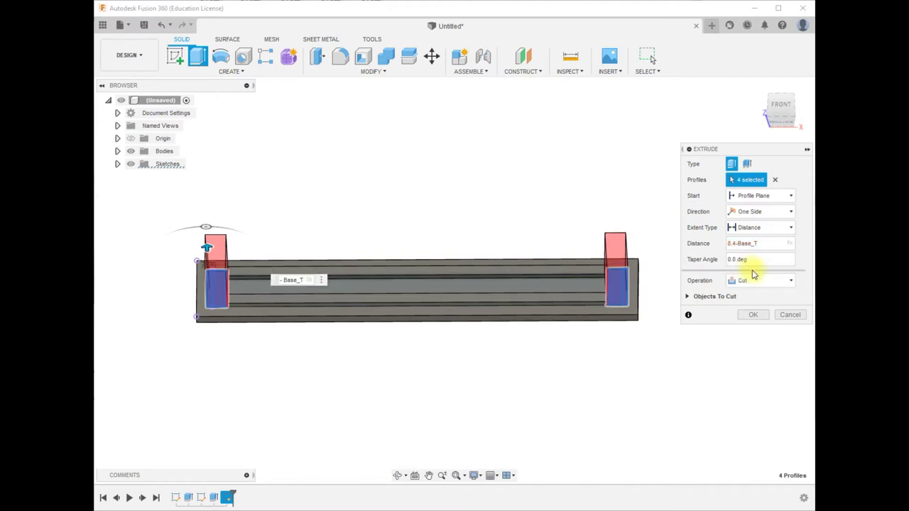
click(754, 314)
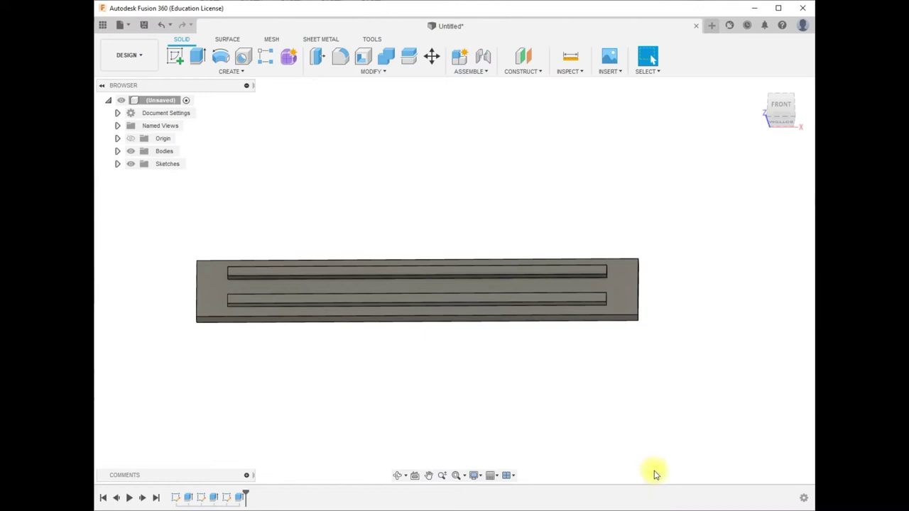
- Change the end-block extrusion's operation to Join and save the design as PB-100HB
right_click(245, 501)
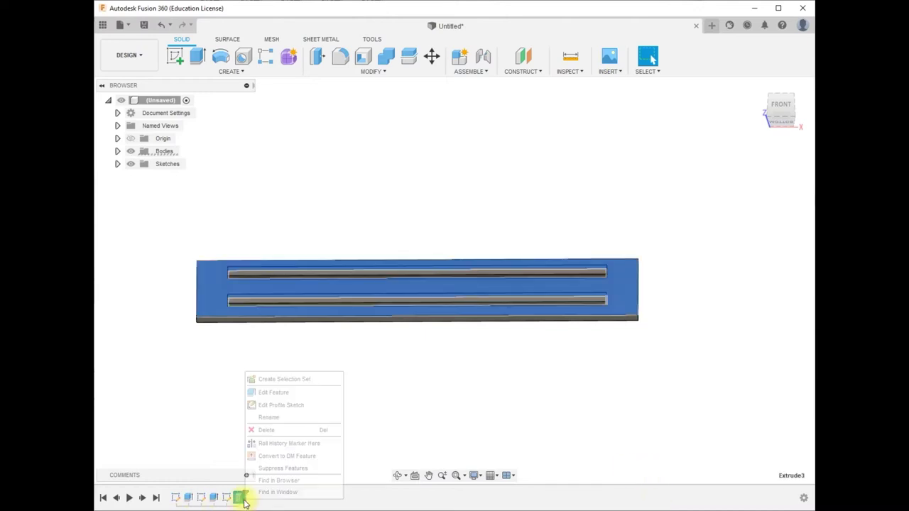
click(278, 395)
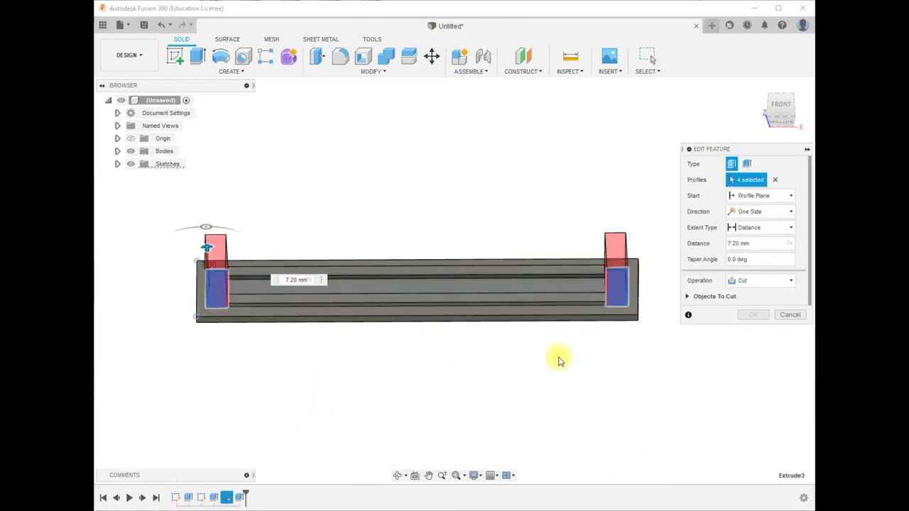
click(792, 283)
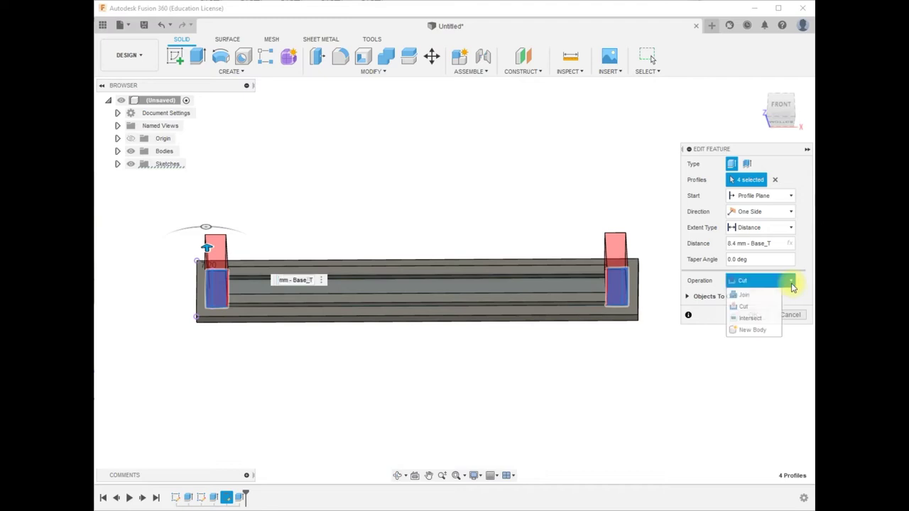
click(746, 295)
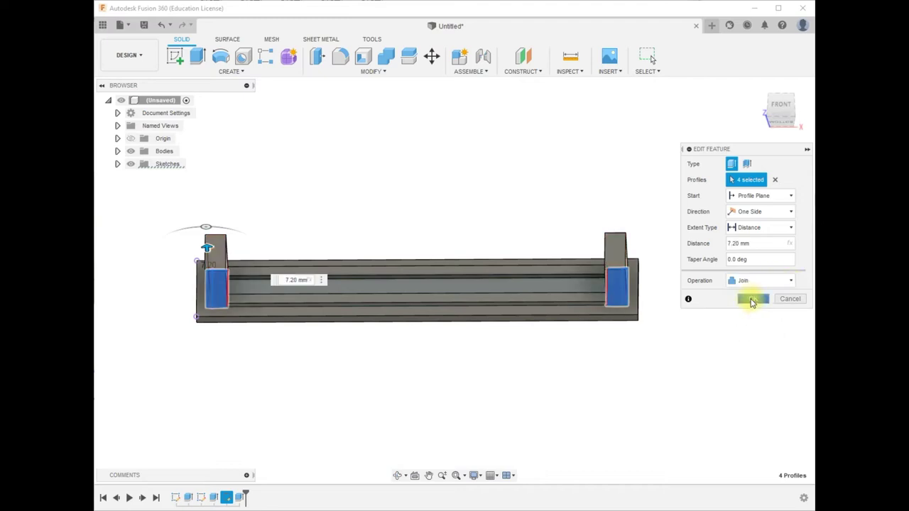
click(753, 299)
mouse_move(787, 127)
mouse_down()
mouse_move(782, 78)
mouse_move(774, 87)
mouse_move(797, 85)
mouse_move(791, 75)
mouse_move(755, 85)
mouse_up()
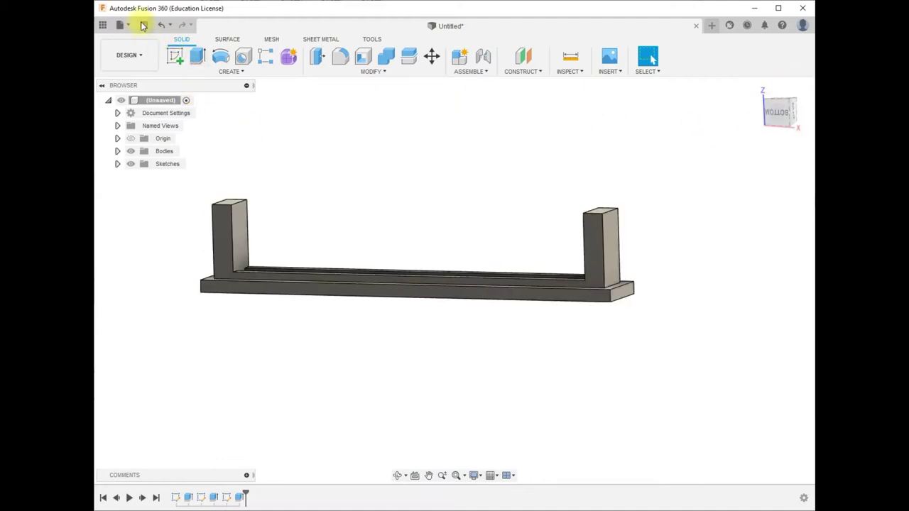
click(144, 25)
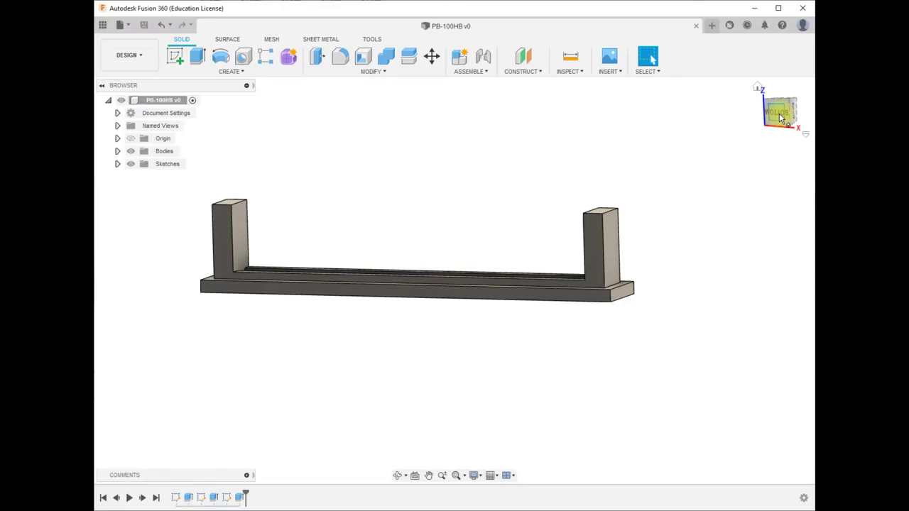
- Start a sketch on the outer face of the right end block, viewed upright from the right side
drag(778, 107, 692, 108)
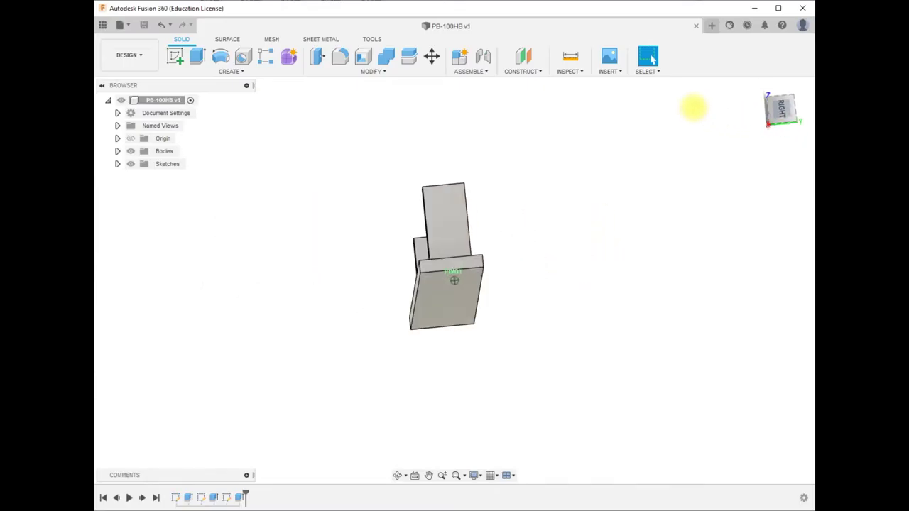
click(781, 108)
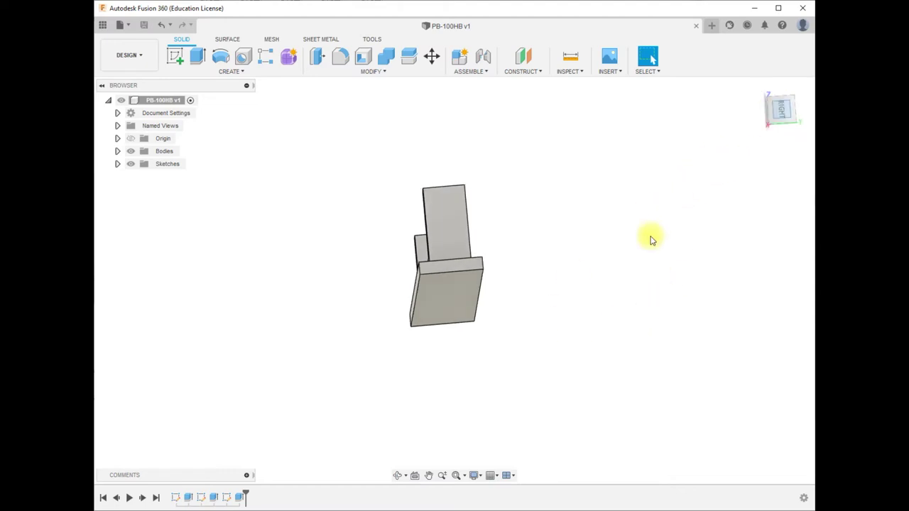
scroll(483, 264, up, 3)
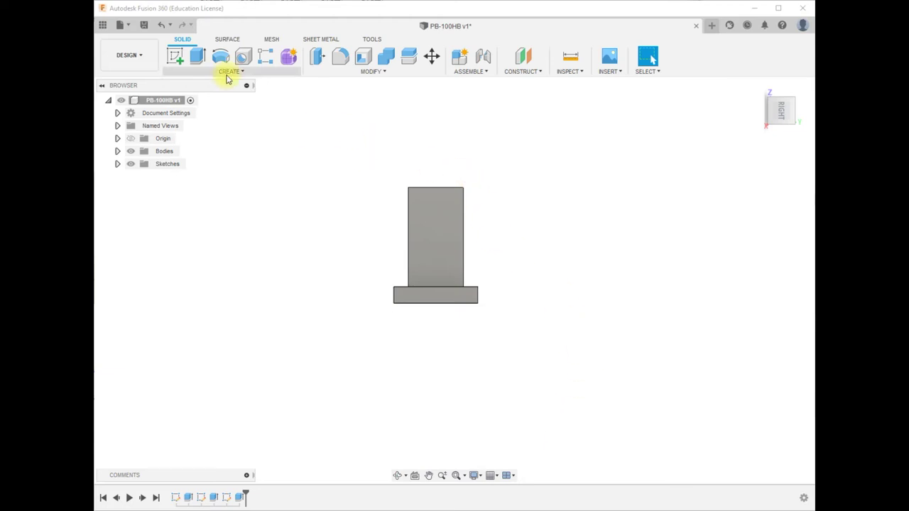
click(175, 55)
click(415, 266)
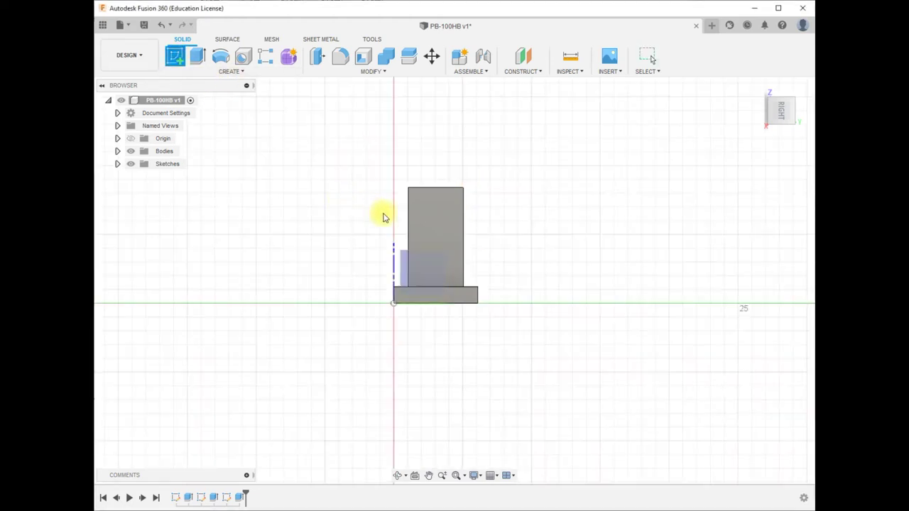
click(450, 239)
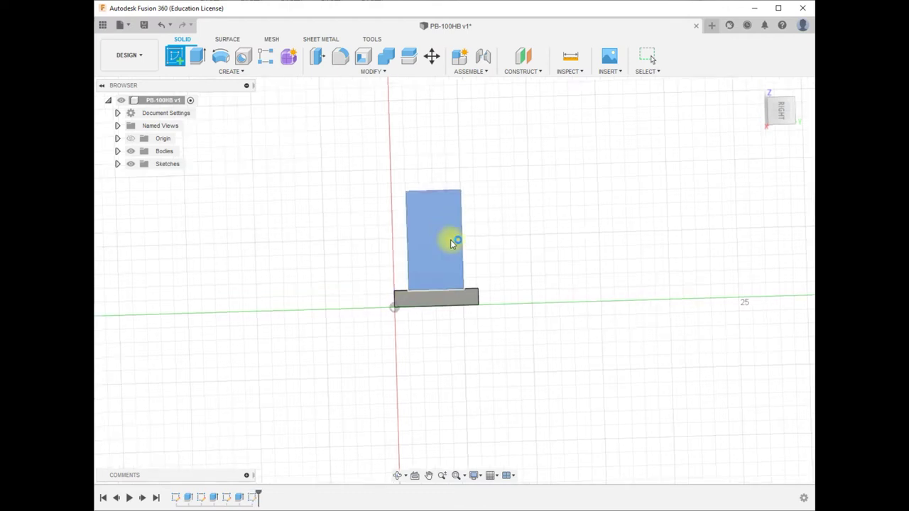
click(809, 100)
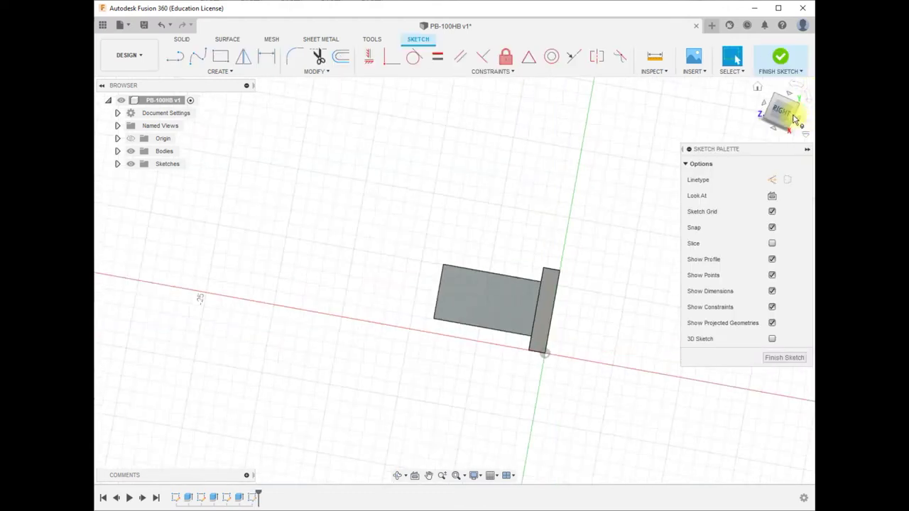
scroll(426, 409, up, 4)
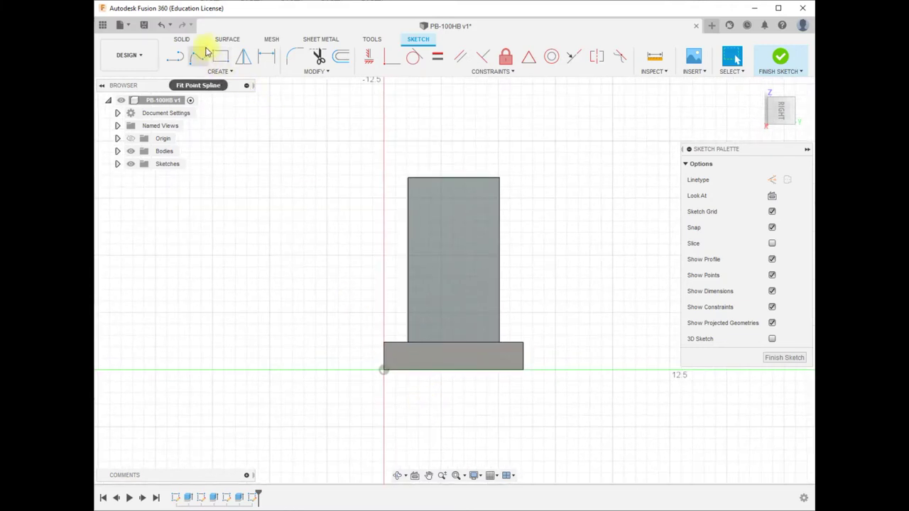
- Draw a 3 mm diameter circle centred on the midpoint of the end block's upper edge
click(214, 72)
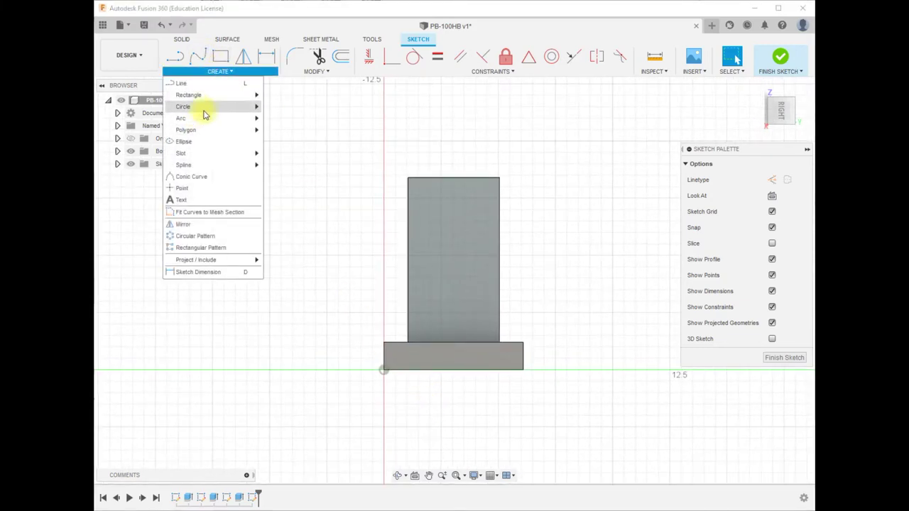
click(301, 108)
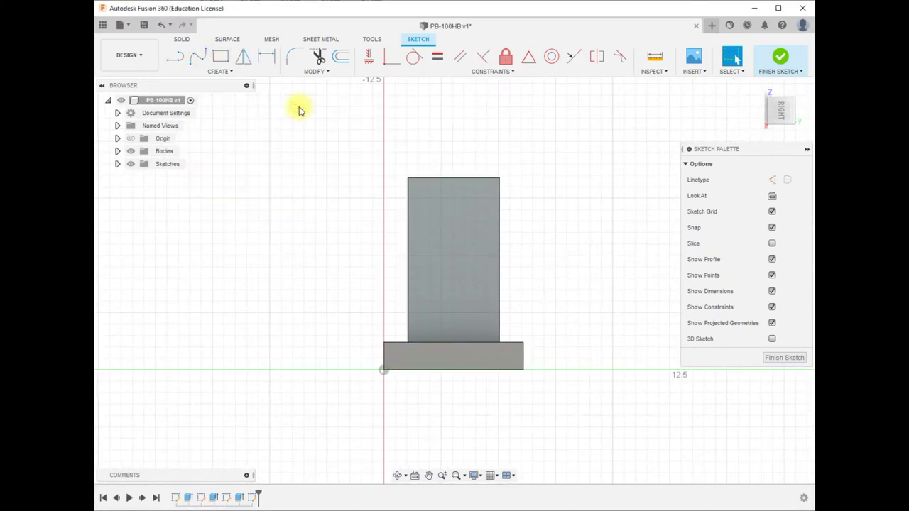
click(453, 179)
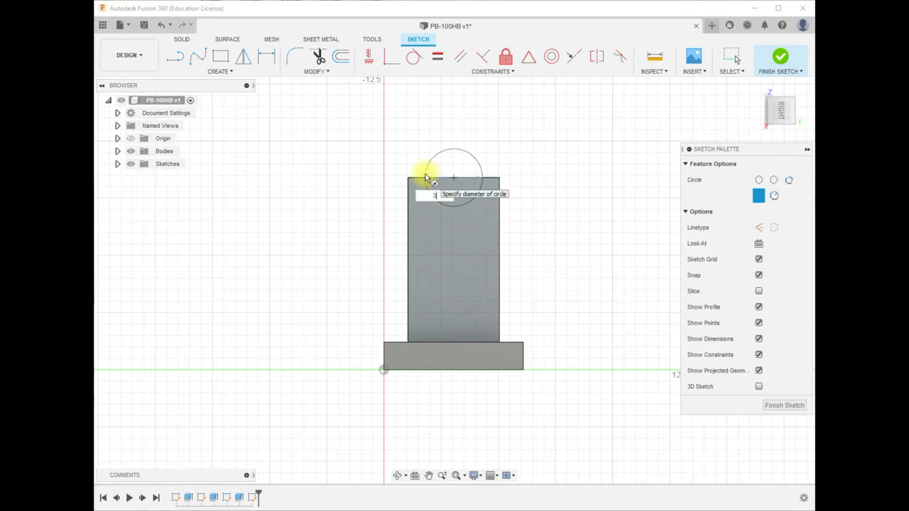
text(3)
key(Return)
key(Return)
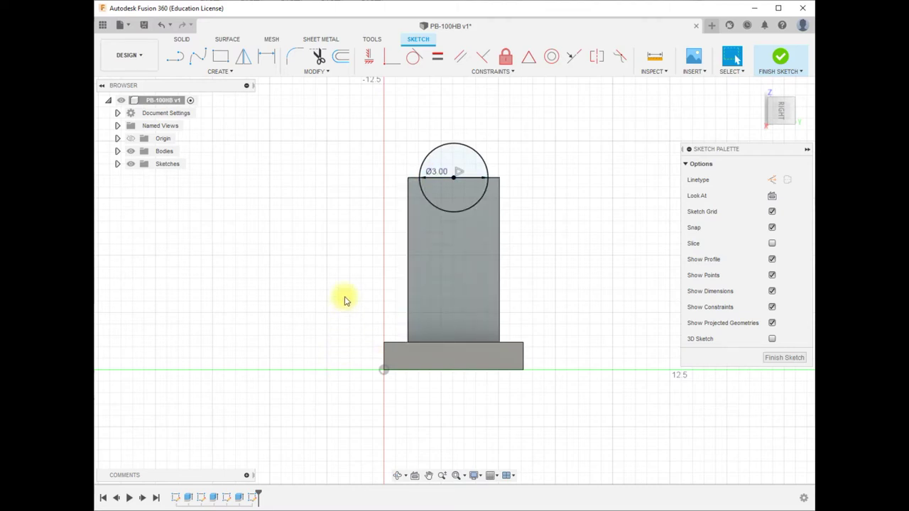
- Project the two short upper end edges of the raised wall onto the end block's outer face using Project To Surface
click(241, 70)
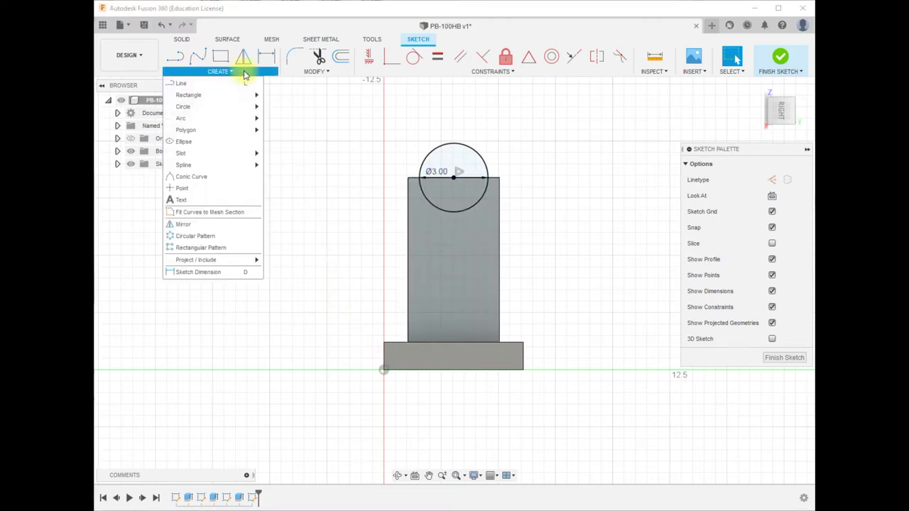
mouse_move(237, 260)
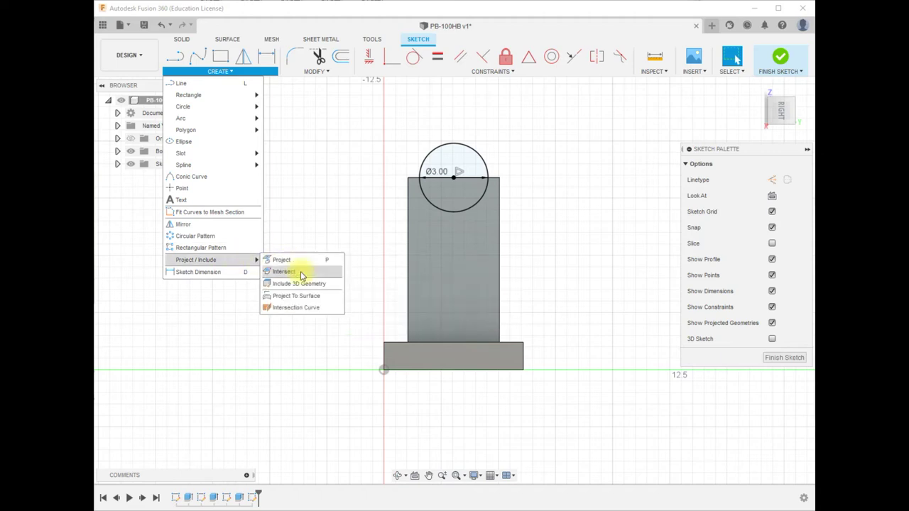
click(298, 297)
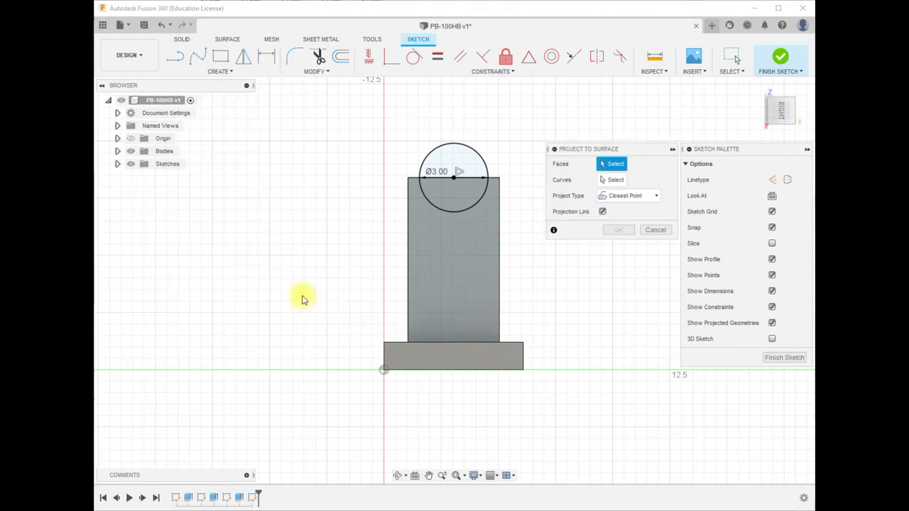
click(463, 276)
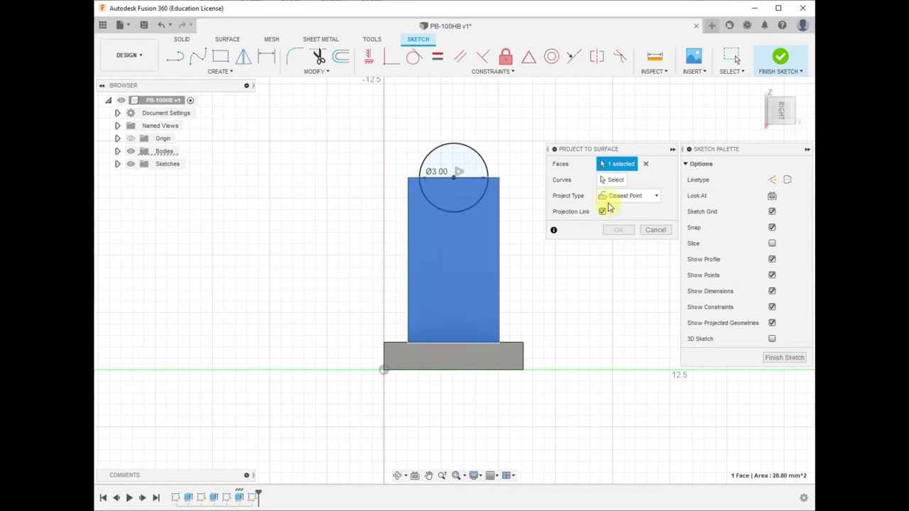
click(615, 181)
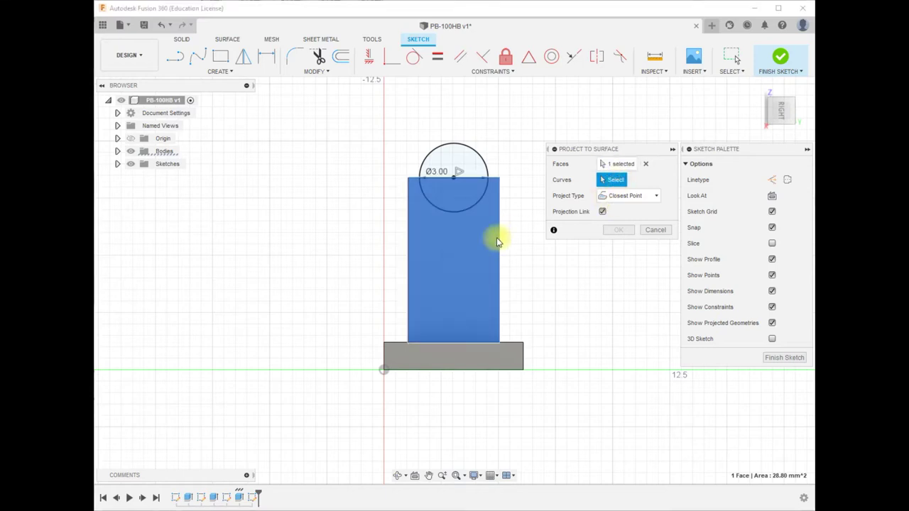
click(422, 330)
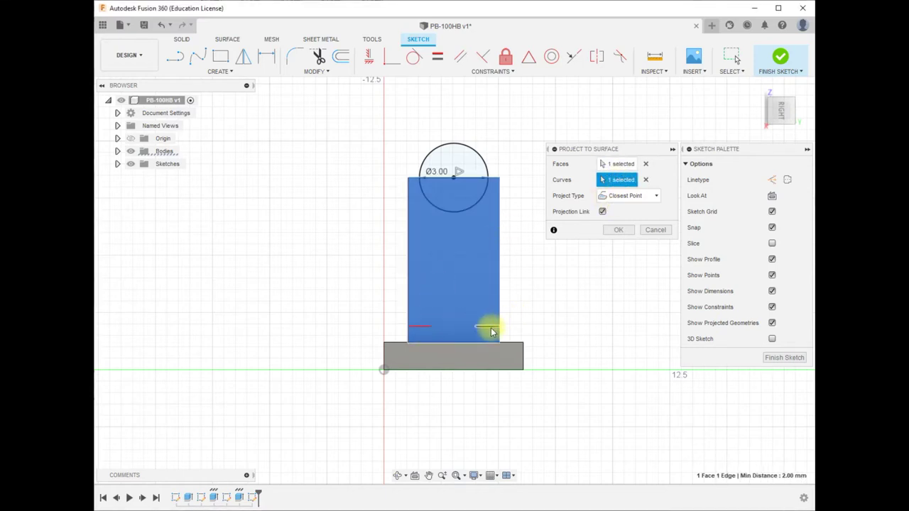
click(490, 328)
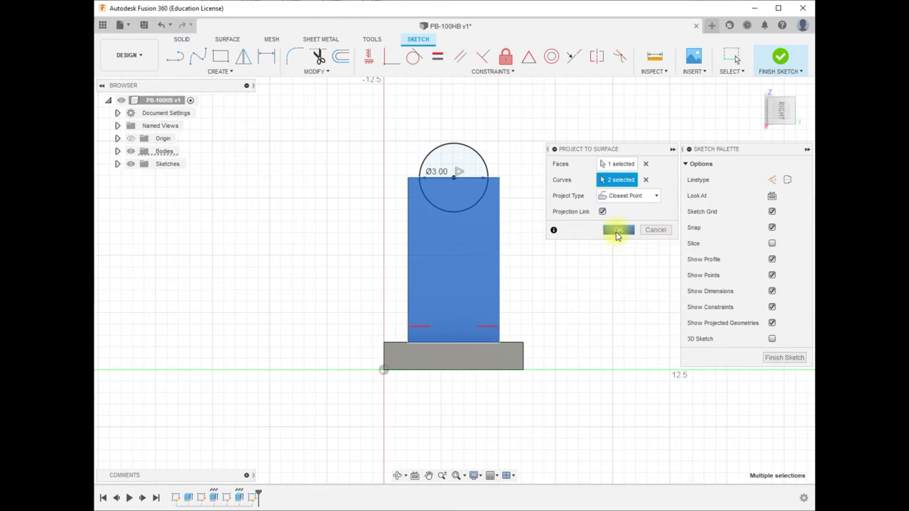
click(617, 232)
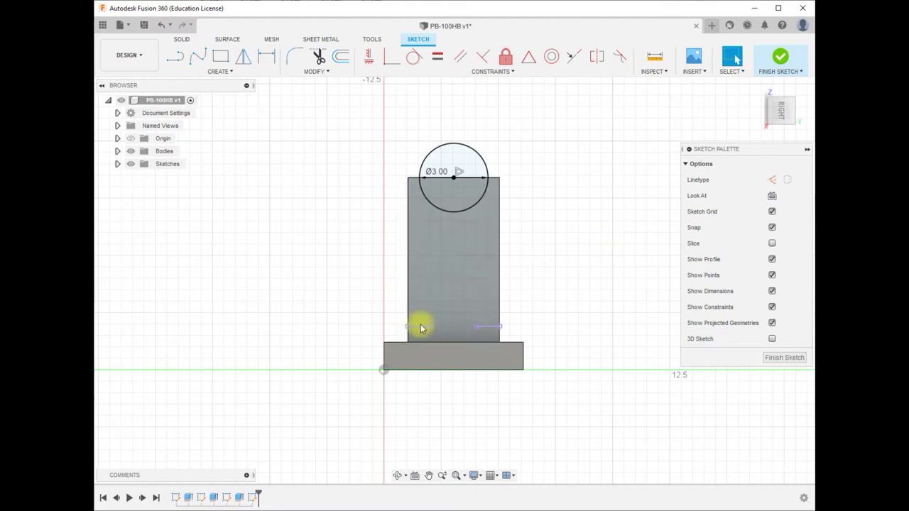
- Draw a slanted line from the left projected edge's outer end to the circle's left point, plus a vertical line along the block's left edge
click(176, 57)
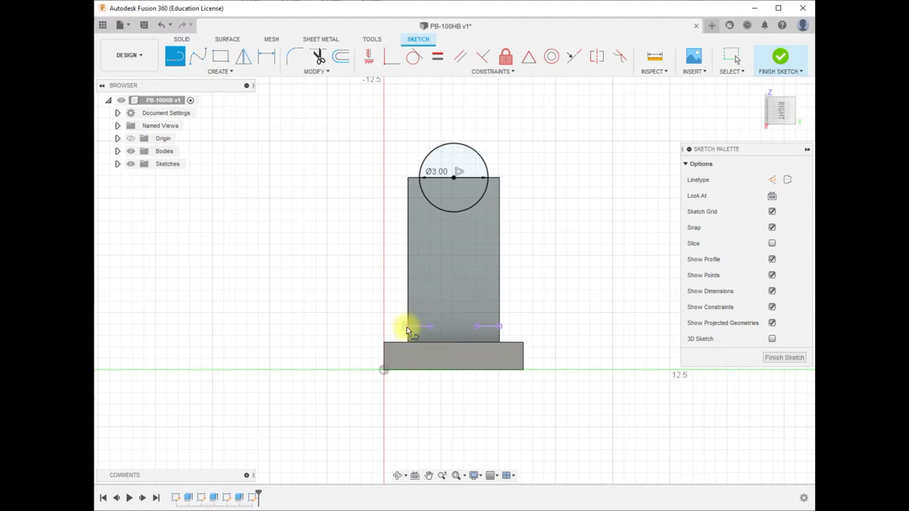
click(407, 328)
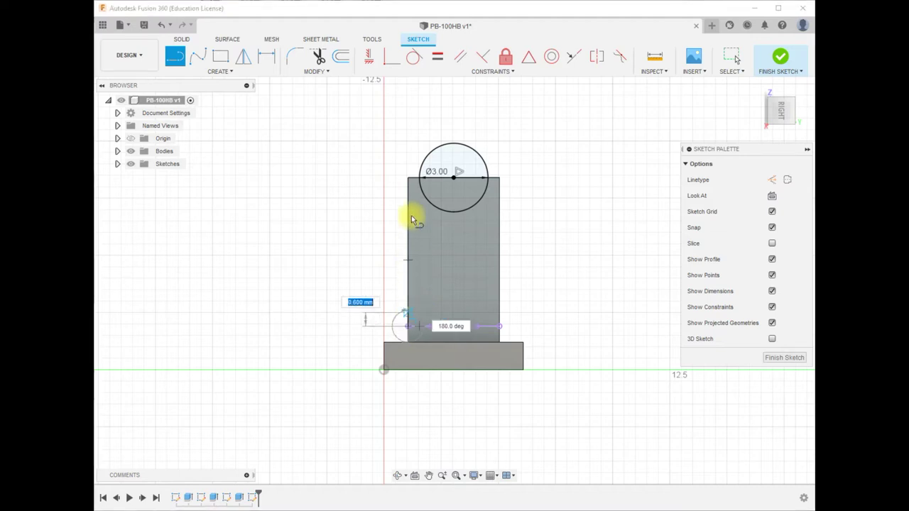
click(419, 181)
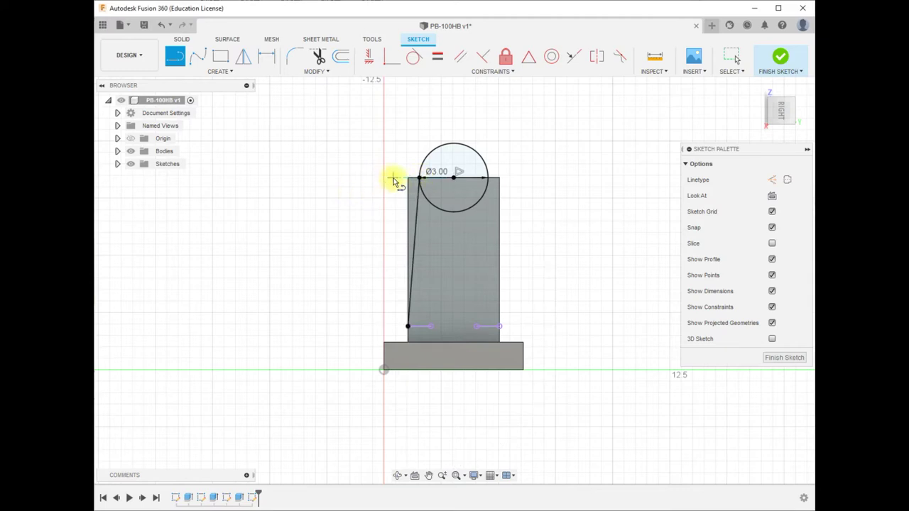
click(407, 326)
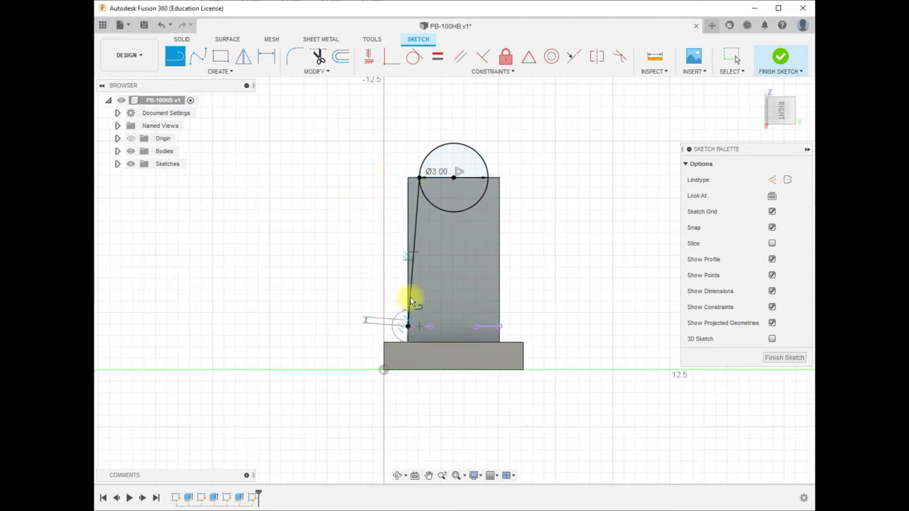
click(407, 165)
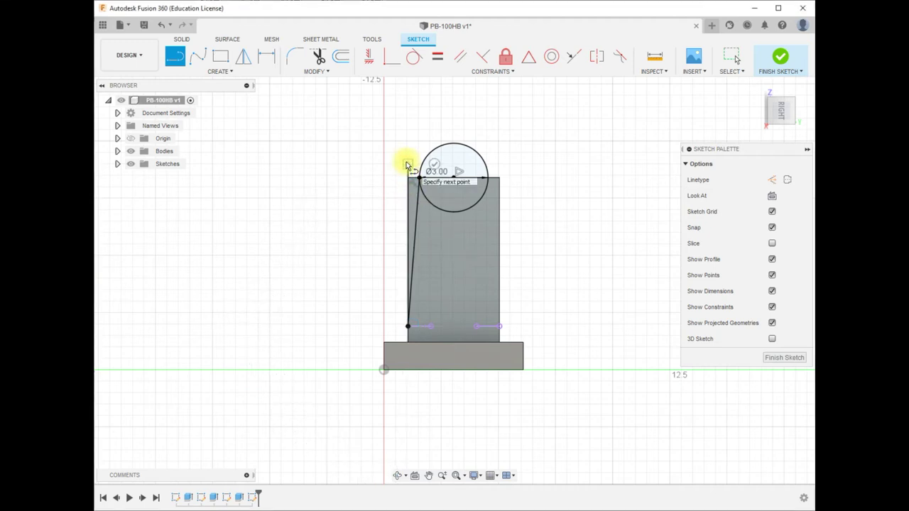
key(Escape)
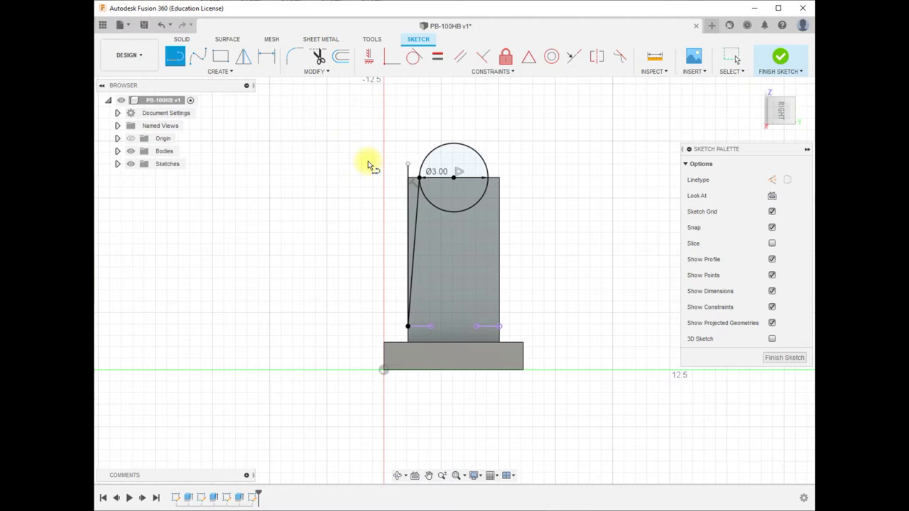
- Draw a horizontal line from the circle's left point past the block's left edge and trim the overhanging ends at the upper-left corner
click(416, 180)
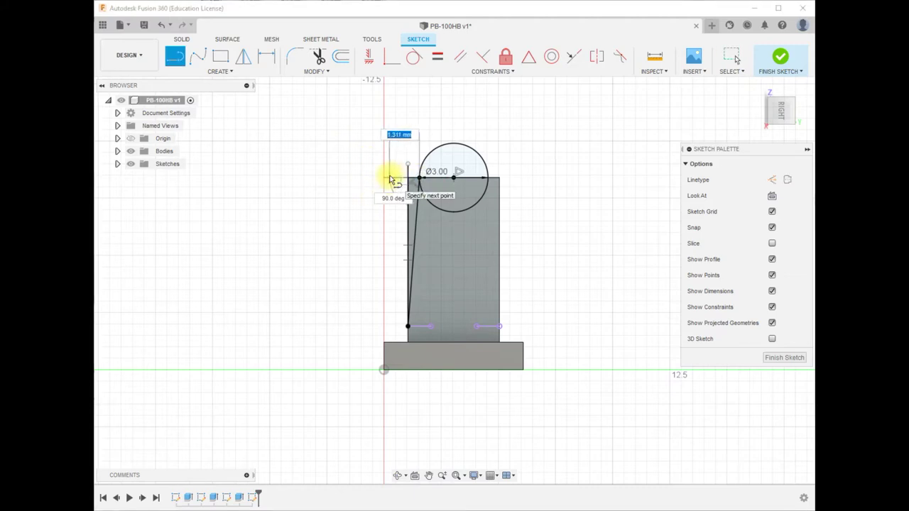
key(Escape)
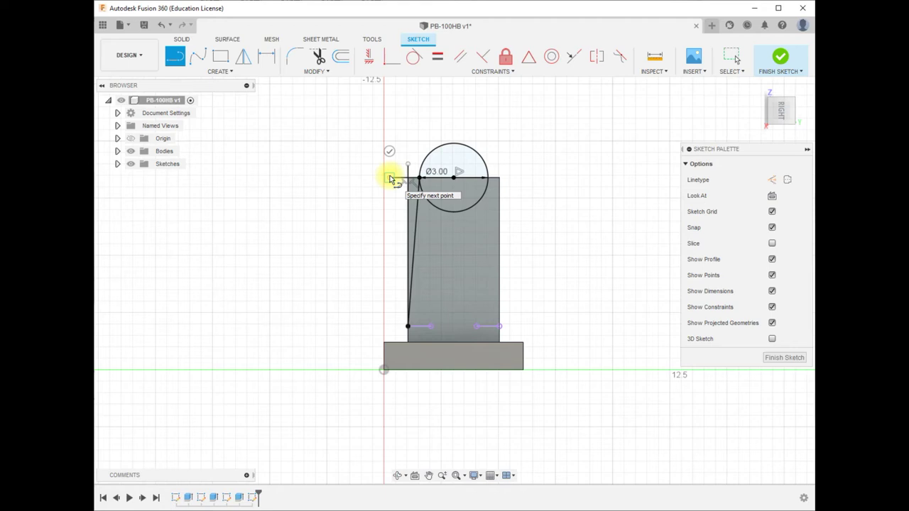
key(Escape)
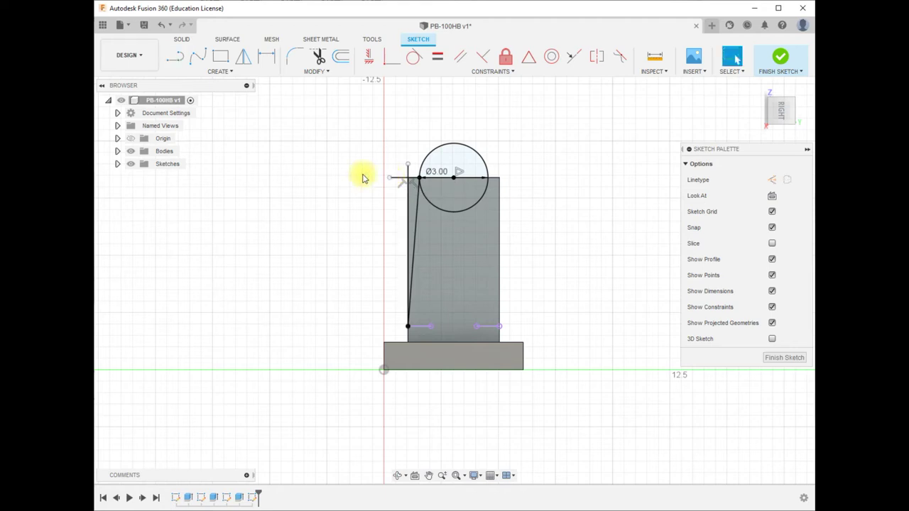
click(321, 58)
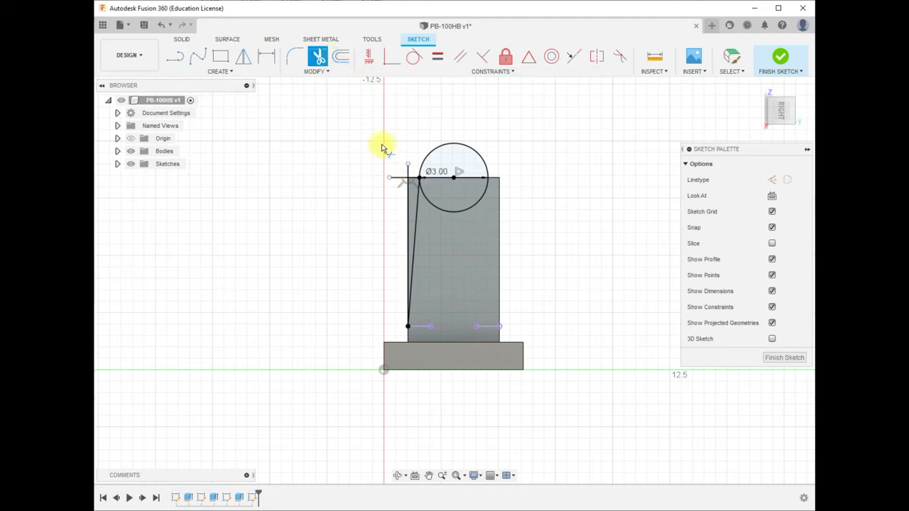
click(408, 172)
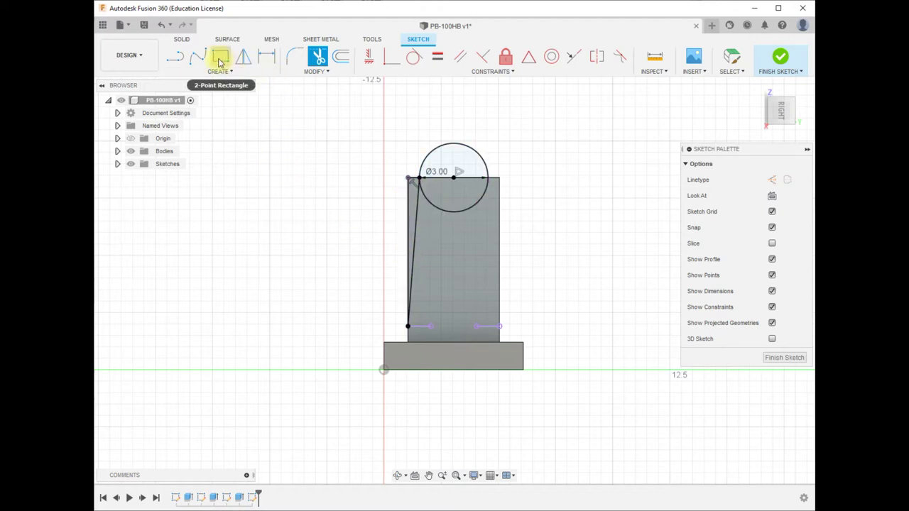
- Draw the matching slanted, vertical and horizontal lines on the block's right side and trim the overhang at the upper-right corner
click(183, 63)
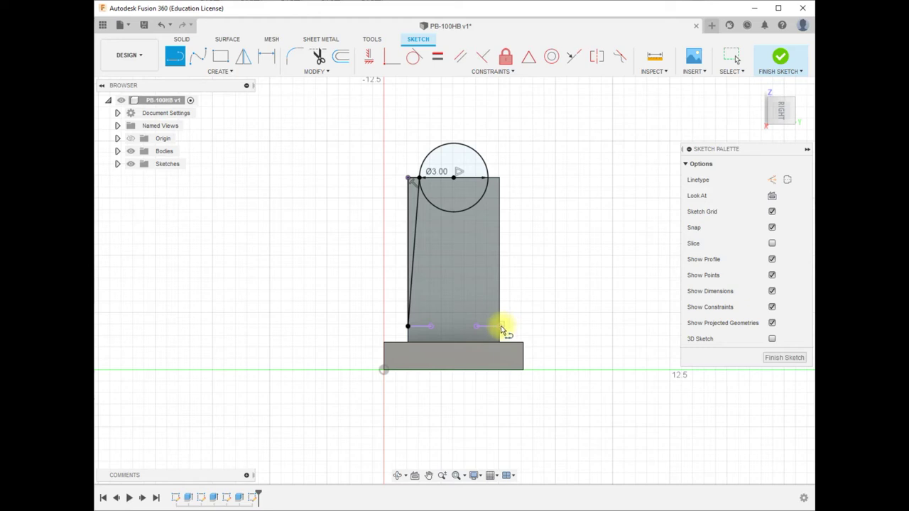
click(499, 326)
click(488, 178)
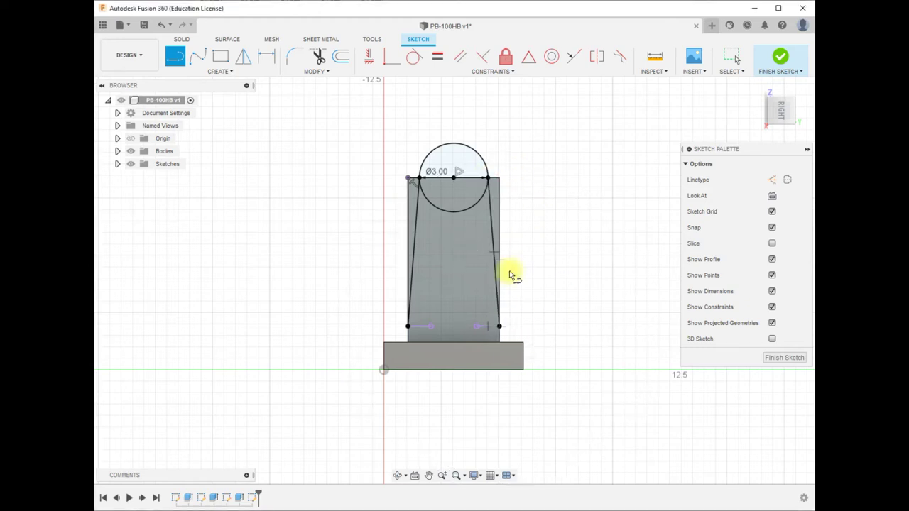
key(t)
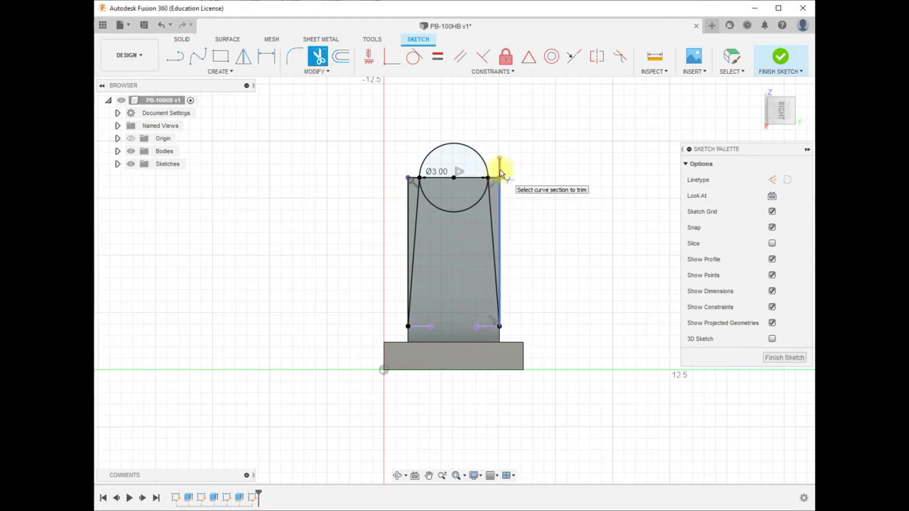
click(501, 174)
key(Escape)
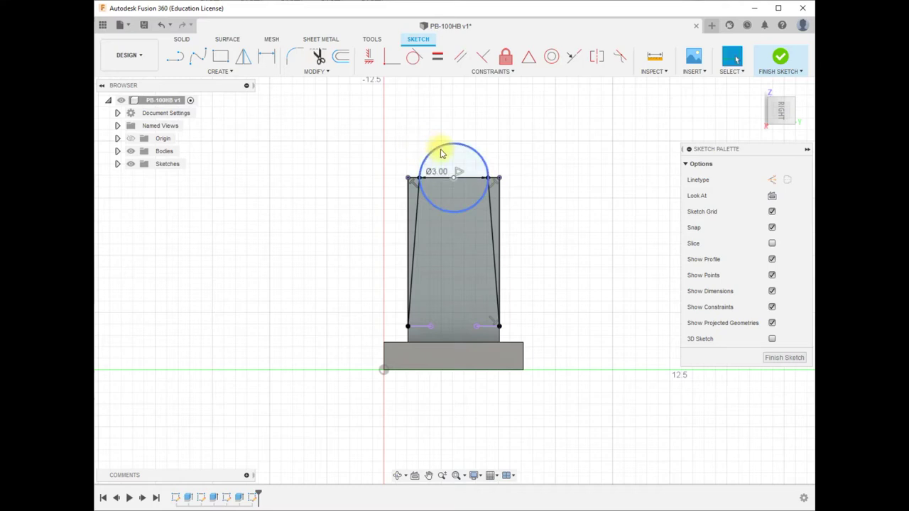
- Delete the 3 mm circle from the end-block sketch and finish the sketch
click(440, 152)
key(Delete)
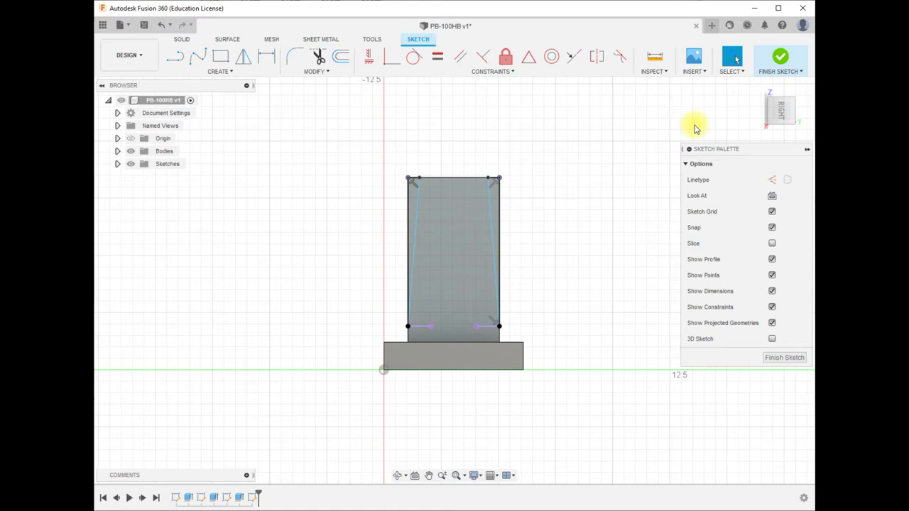
mouse_move(778, 95)
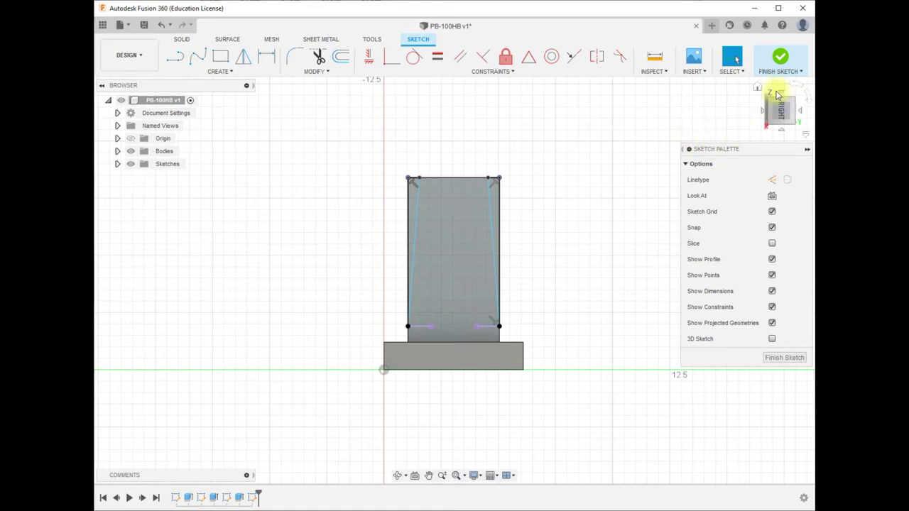
click(781, 58)
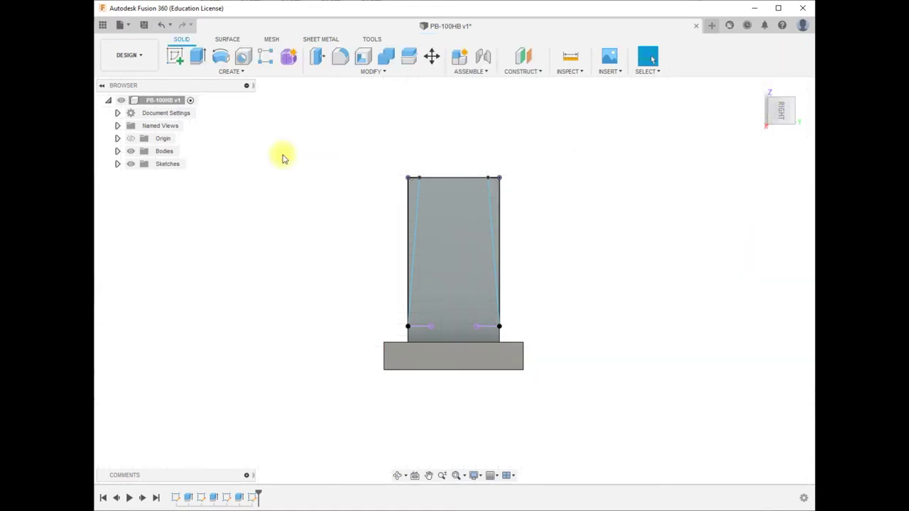
- Extrude the two narrow triangular side profiles as a Cut with extent All, tapering both end blocks
mouse_move(784, 117)
drag(782, 112, 789, 112)
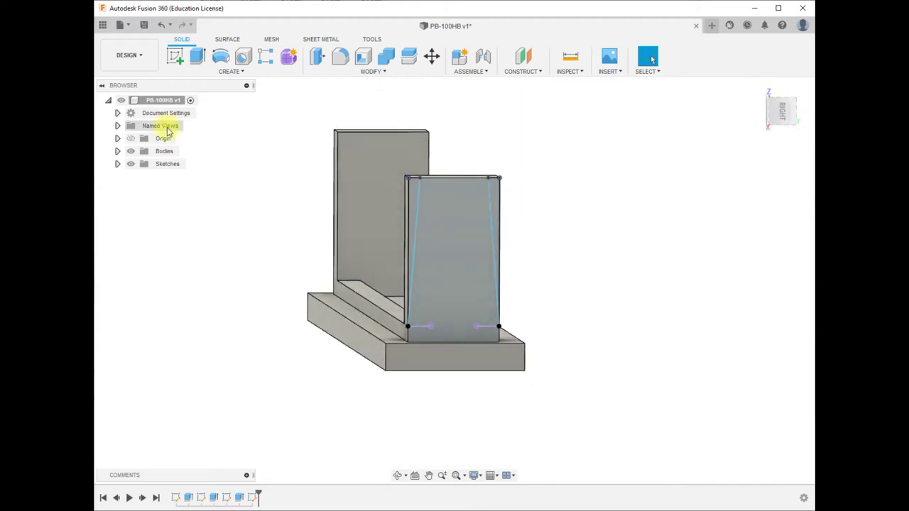
click(200, 57)
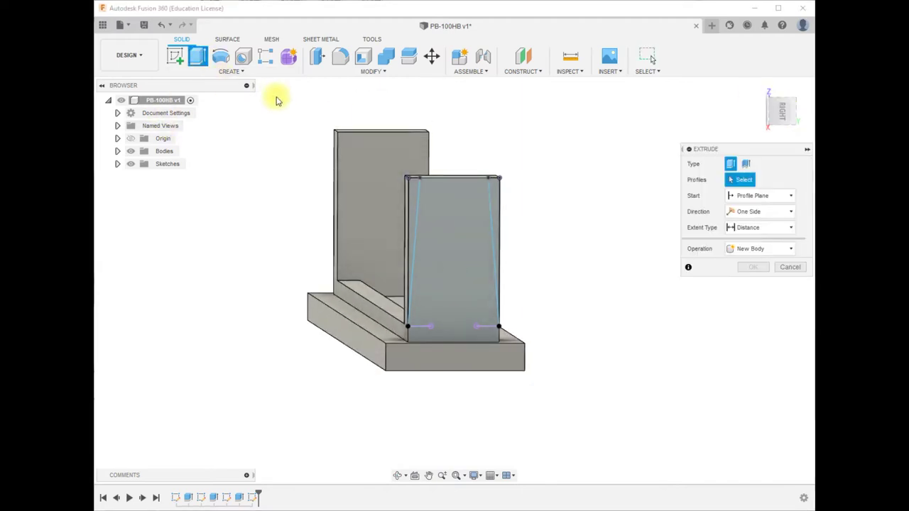
click(412, 205)
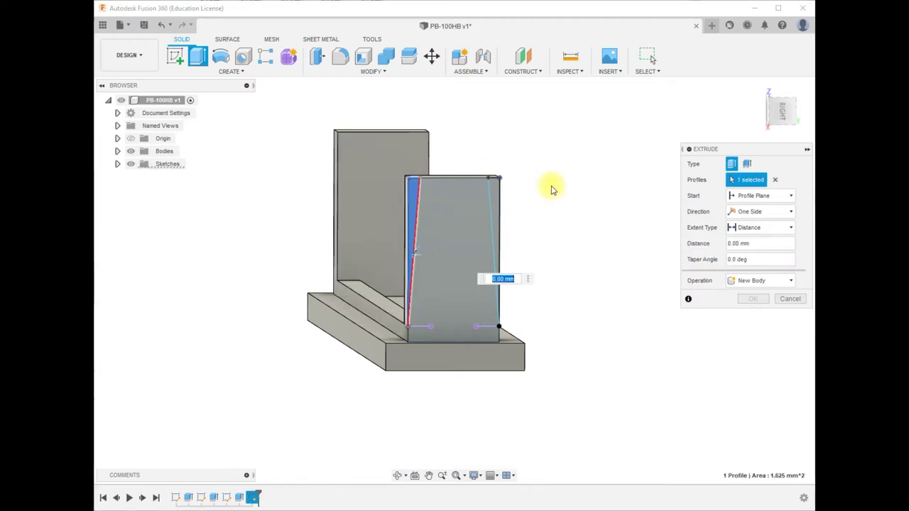
click(500, 201)
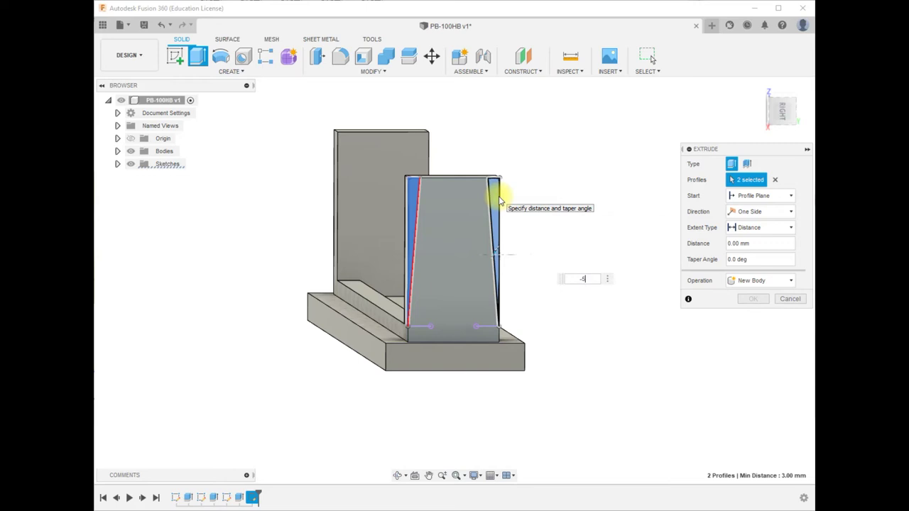
text(-5)
key(Return)
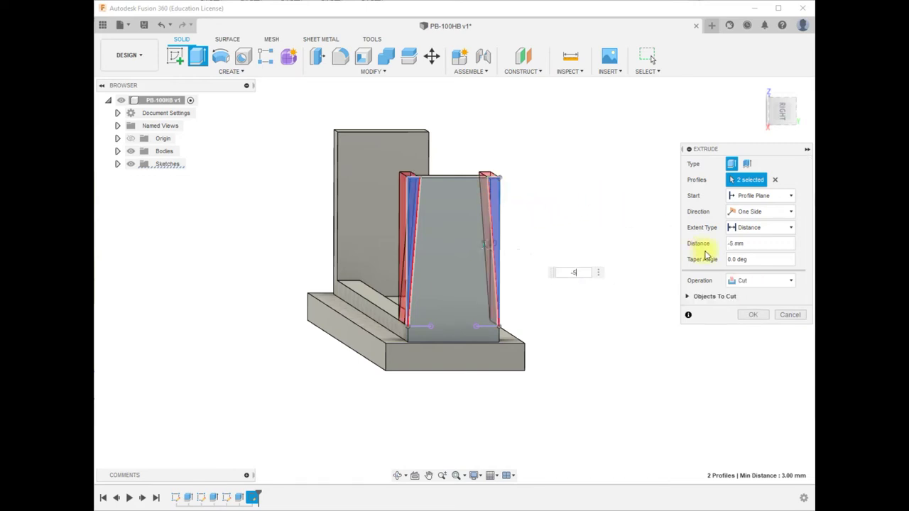
click(792, 229)
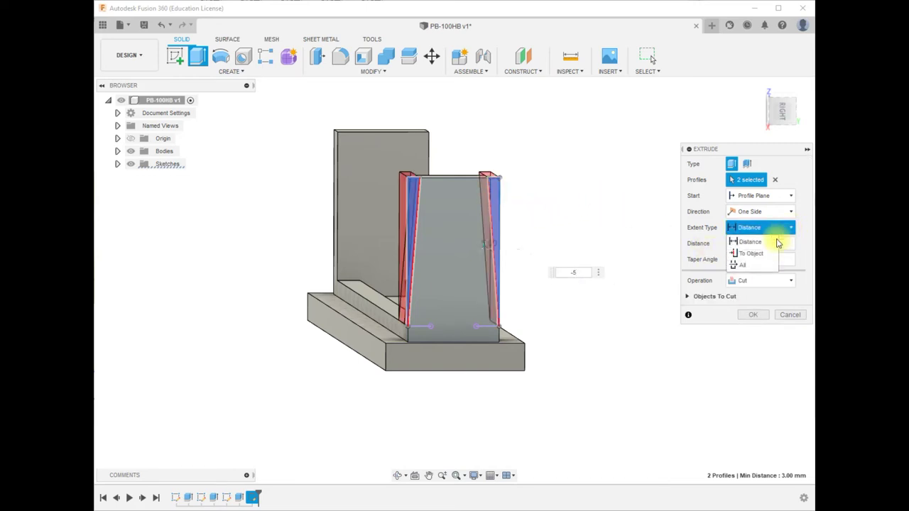
click(759, 260)
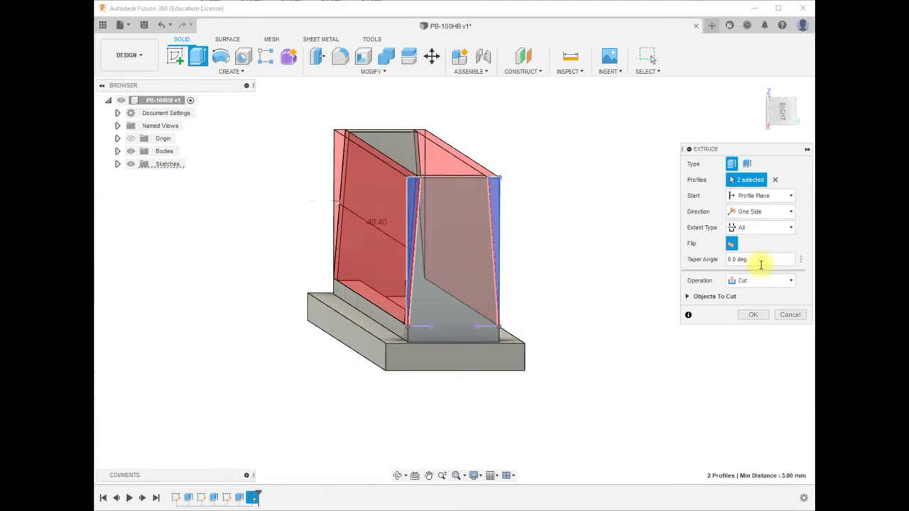
click(754, 316)
mouse_move(780, 106)
mouse_down()
mouse_move(760, 106)
mouse_move(788, 104)
mouse_move(768, 104)
mouse_move(777, 104)
mouse_up()
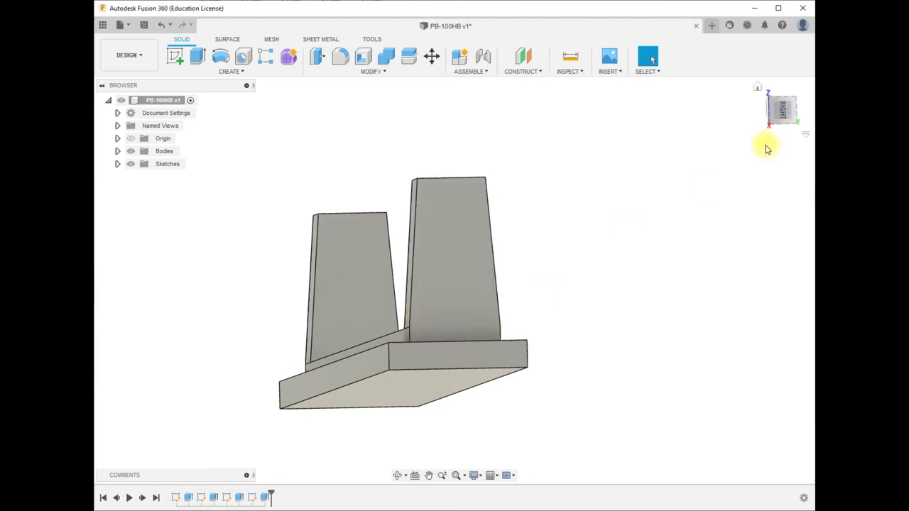
mouse_move(778, 107)
mouse_down()
mouse_move(810, 120)
mouse_move(785, 110)
mouse_up()
click(781, 110)
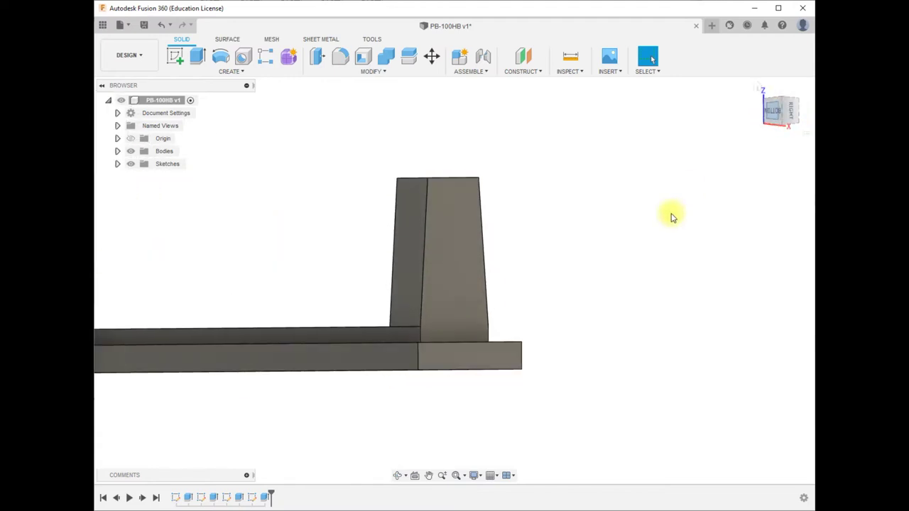
- Start a sketch on the raised wall's long side face and draw a vertical line about 2.3 mm long across the right tab's top edge
scroll(591, 287, down, 5)
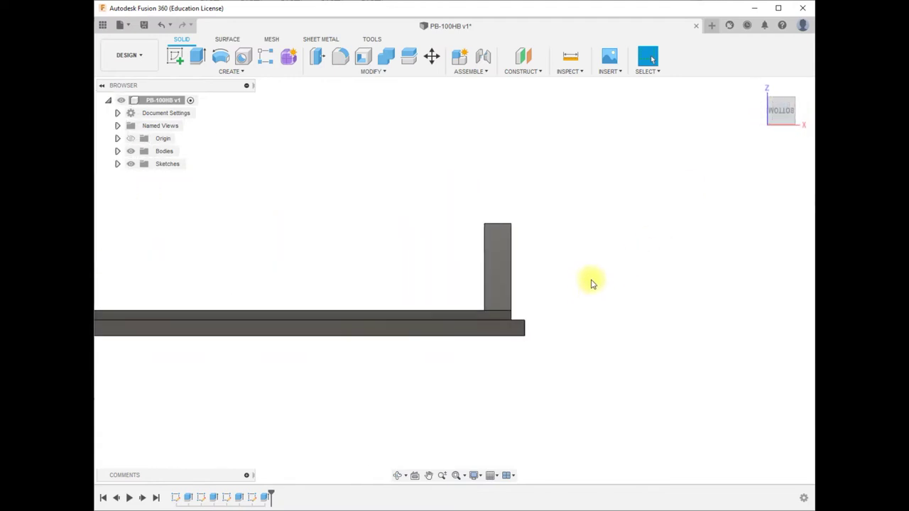
scroll(503, 337, up, 3)
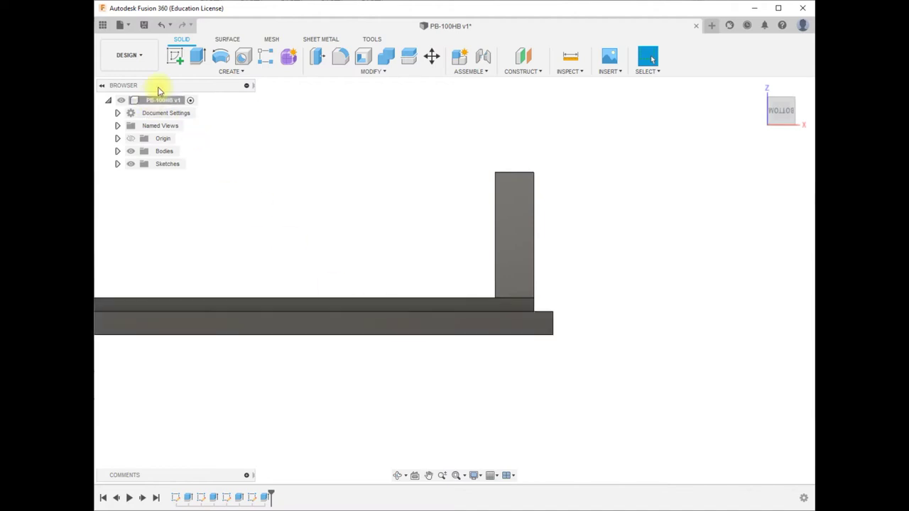
click(177, 63)
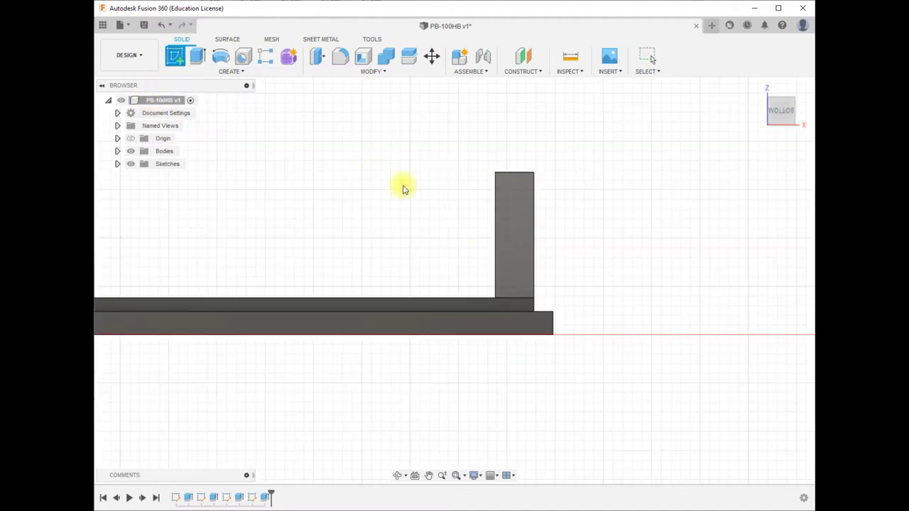
click(515, 306)
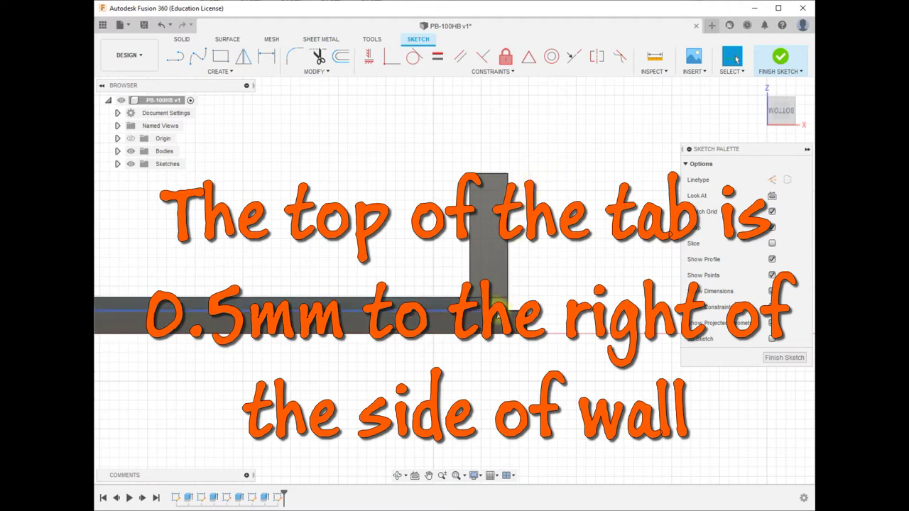
click(176, 57)
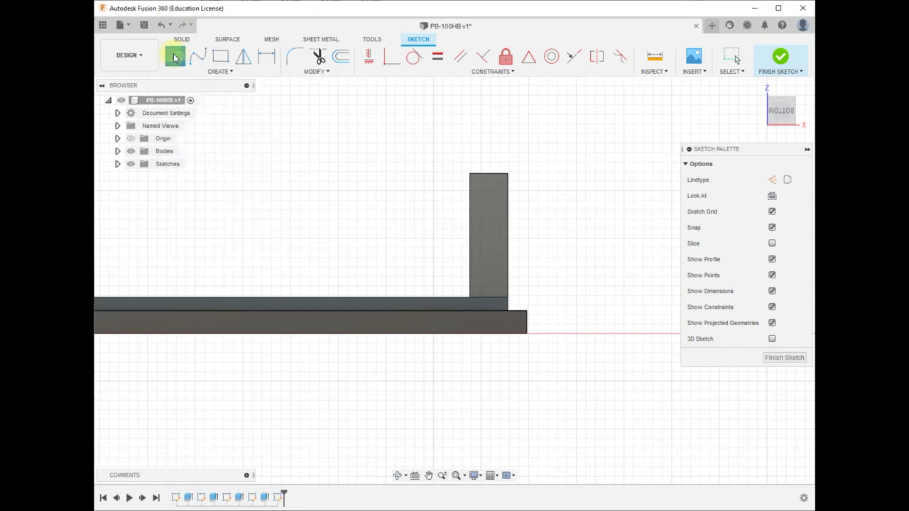
click(481, 189)
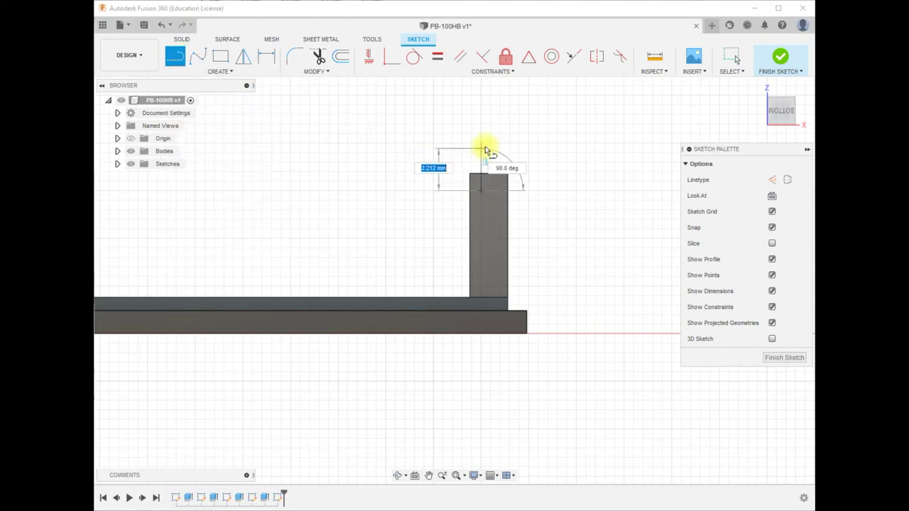
click(482, 147)
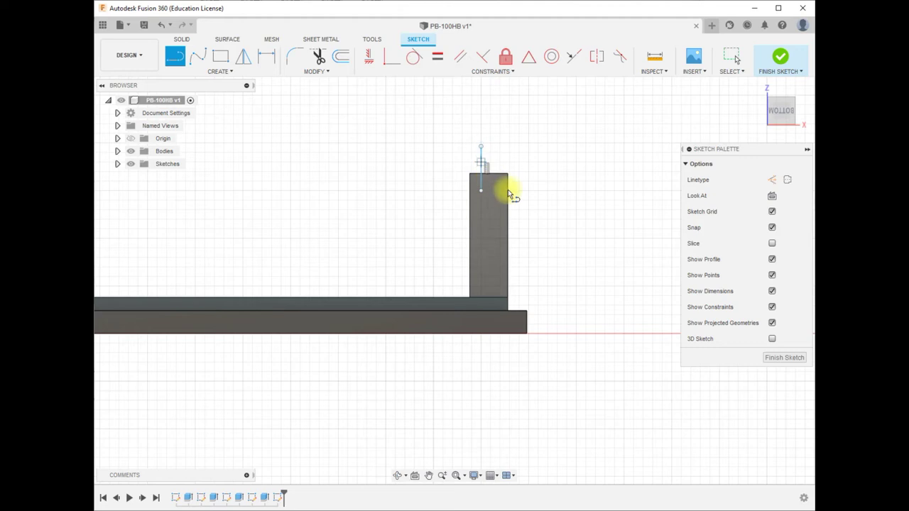
key(Escape)
- Dimension the short vertical line 0.5 mm from the right tab's inner edge
key(d)
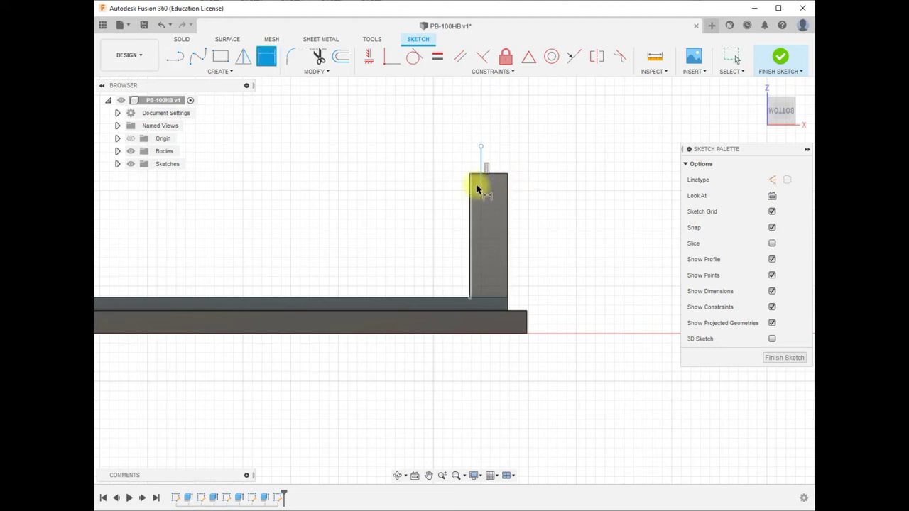
click(482, 186)
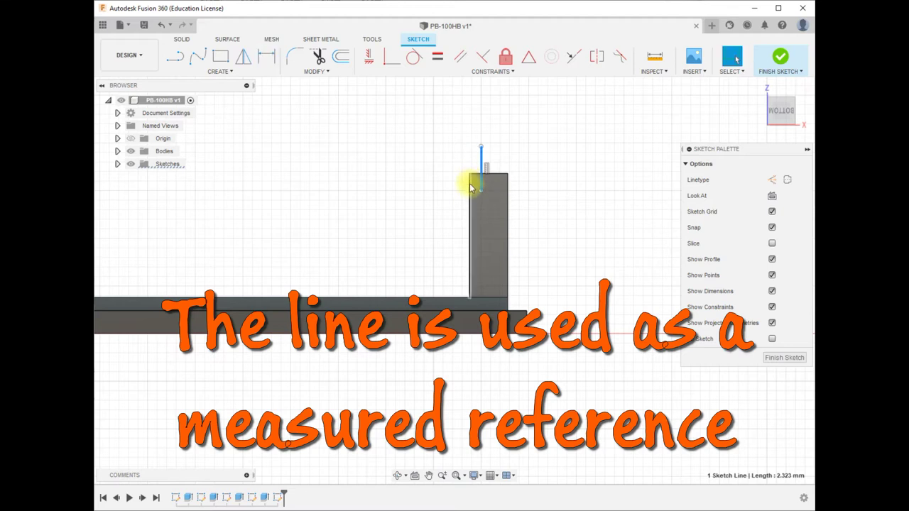
key(Escape)
key(d)
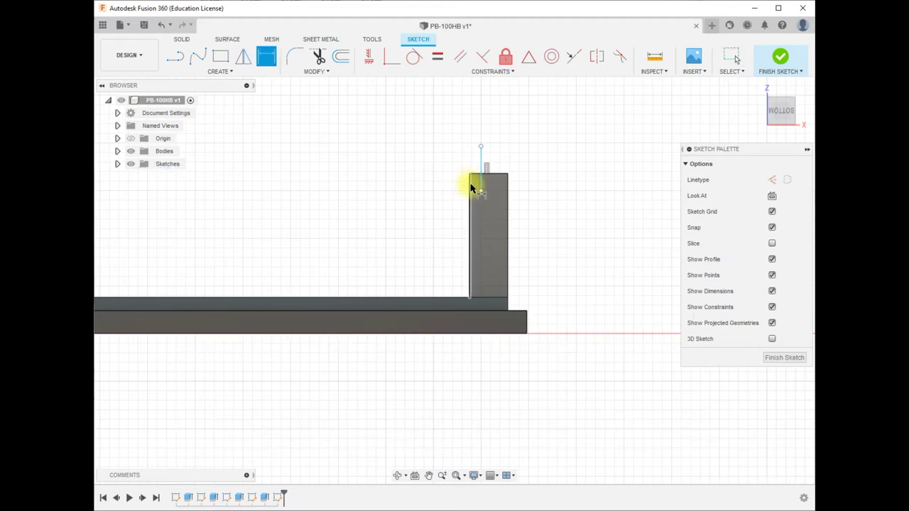
click(471, 187)
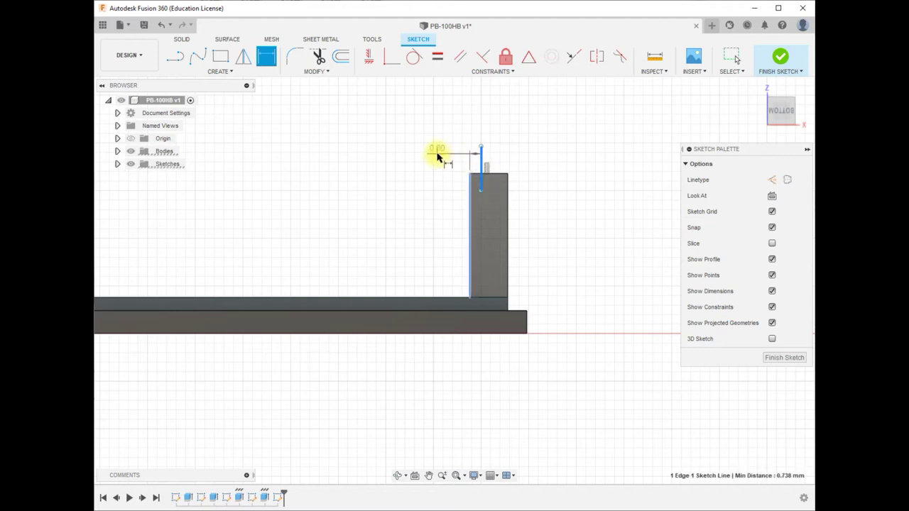
click(436, 154)
text(0.5)
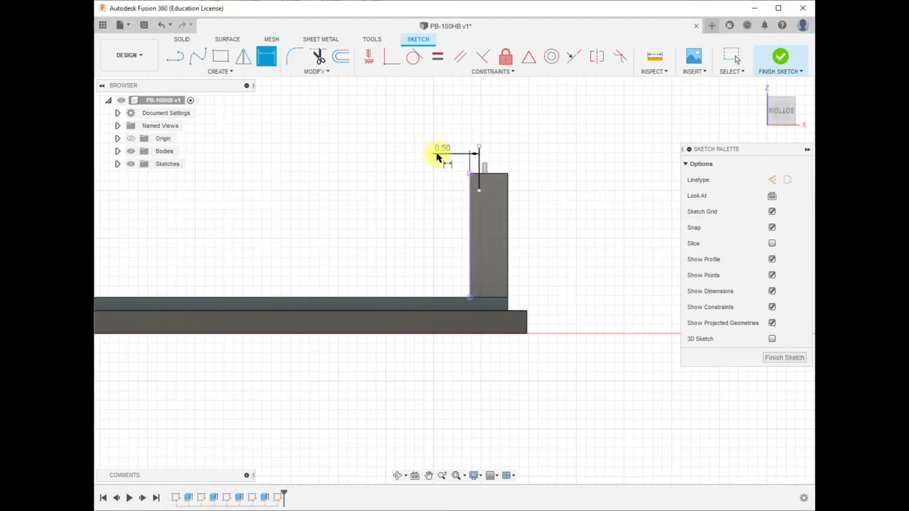
key(Return)
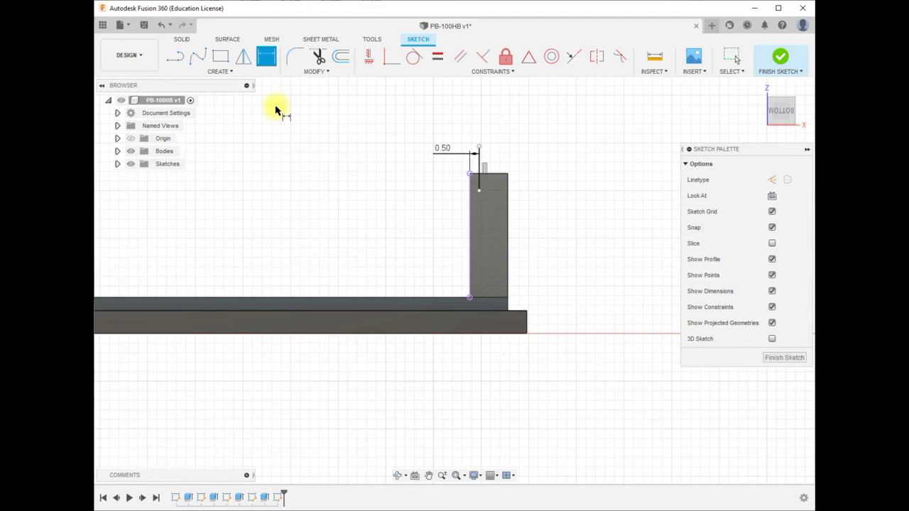
- Draw a slanted line from the tab's lower inner corner to where the vertical reference line crosses the tab's top edge
click(175, 56)
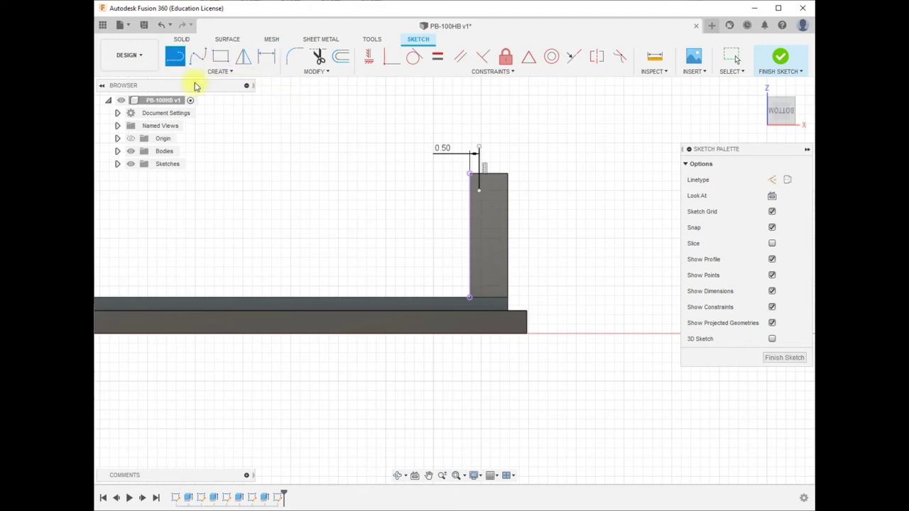
click(469, 297)
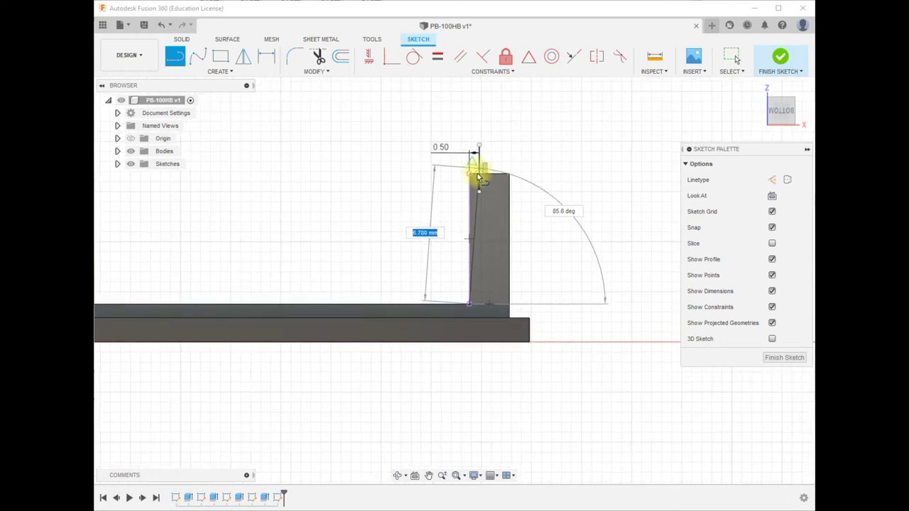
scroll(478, 185, up, 3)
scroll(477, 190, up, 4)
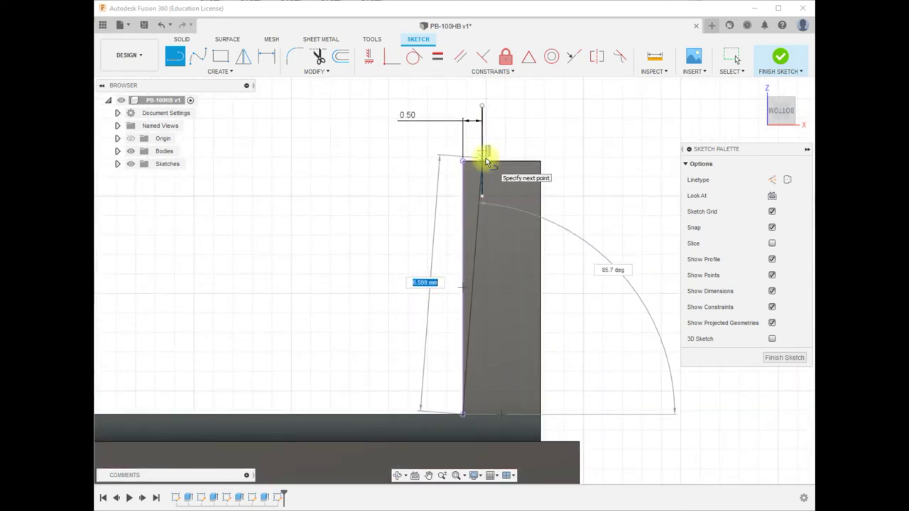
scroll(488, 167, up, 3)
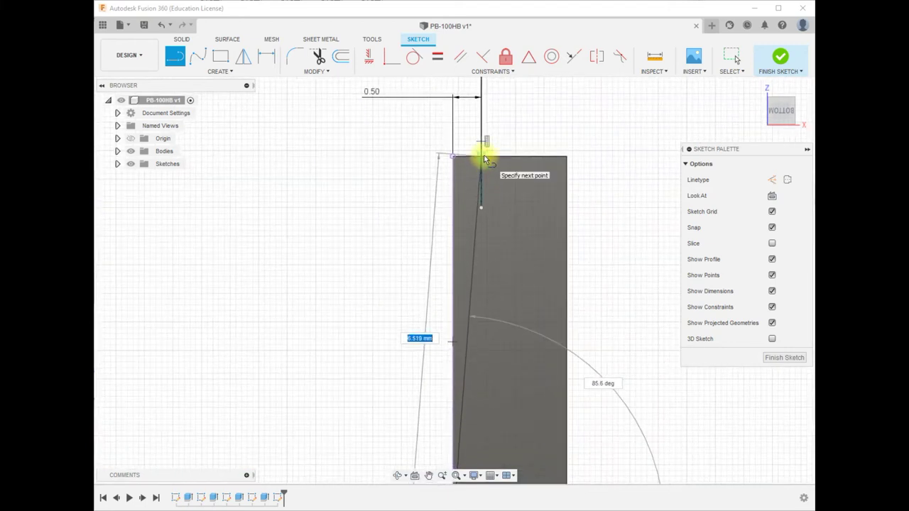
click(483, 159)
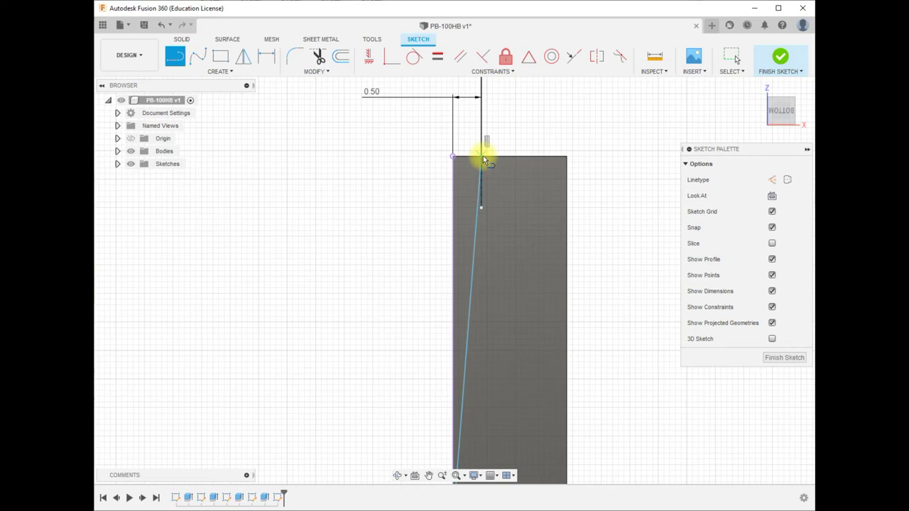
key(Escape)
- Delete the vertical reference line above the slanted line
scroll(369, 242, down, 3)
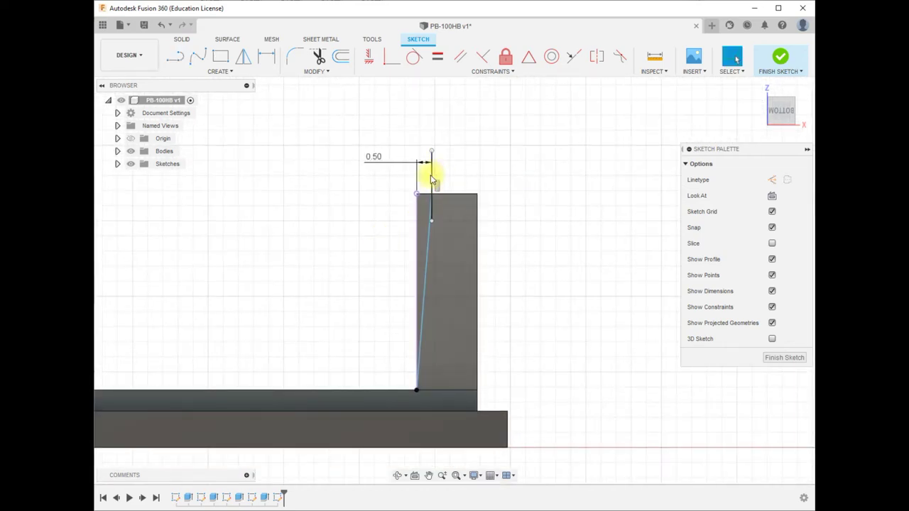
click(431, 174)
key(Delete)
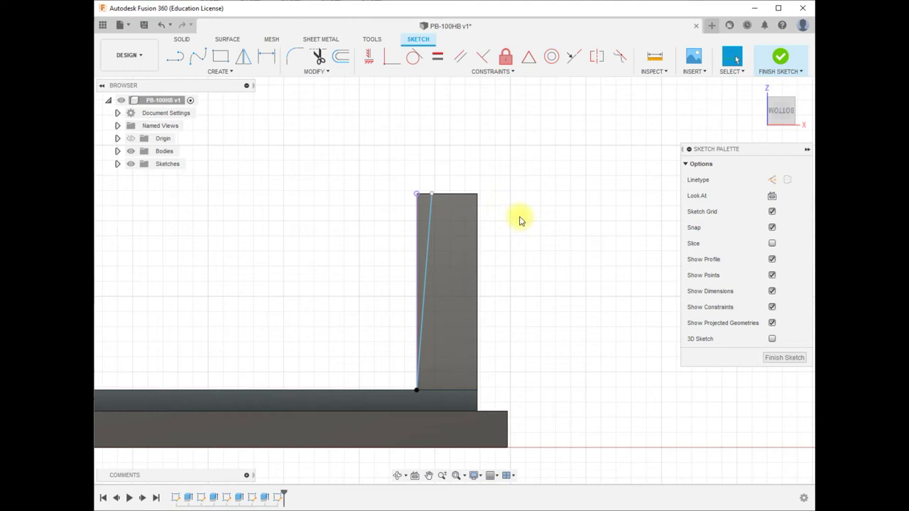
- Draw a rectangle 0.5 mm wide and 3.9 mm high inward and upward from the wall's lower outer corner
click(222, 57)
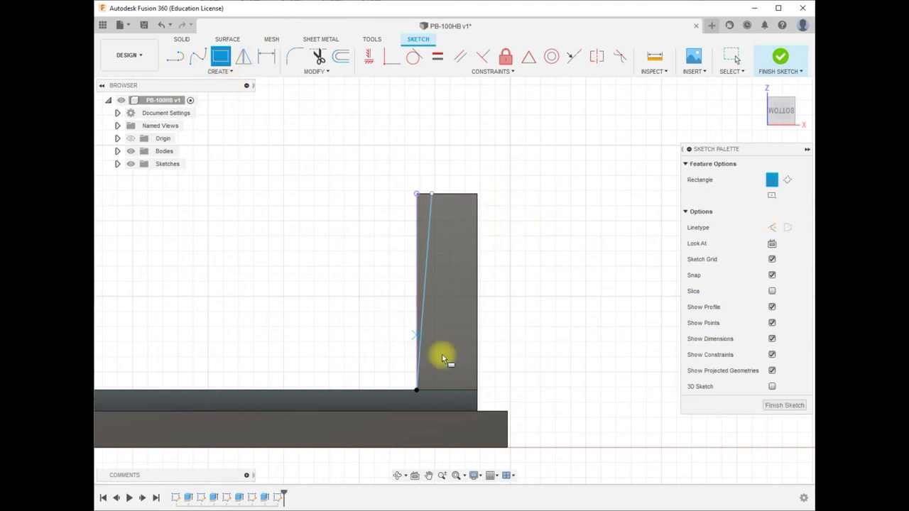
click(478, 410)
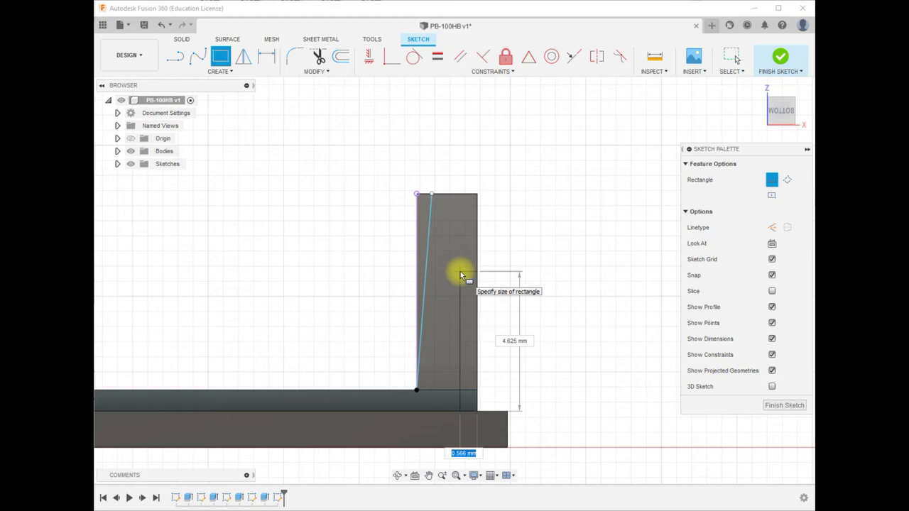
text(3)
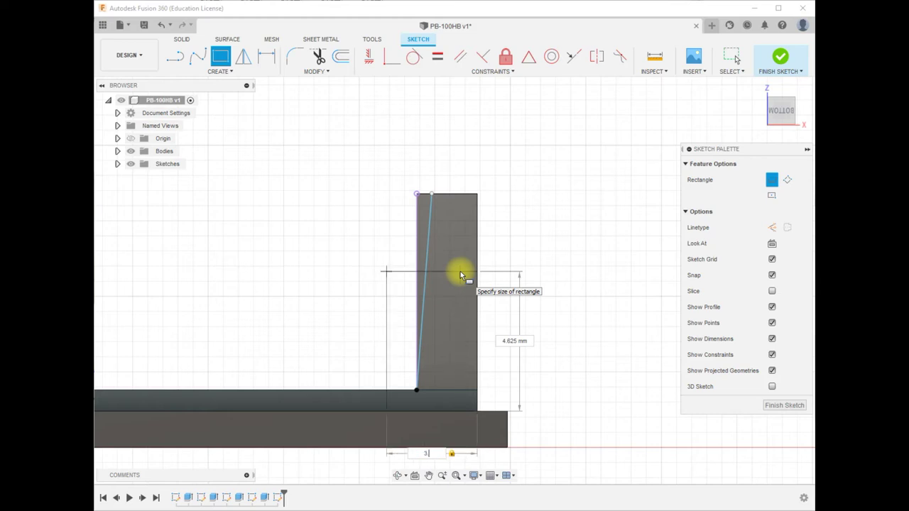
text(.9)
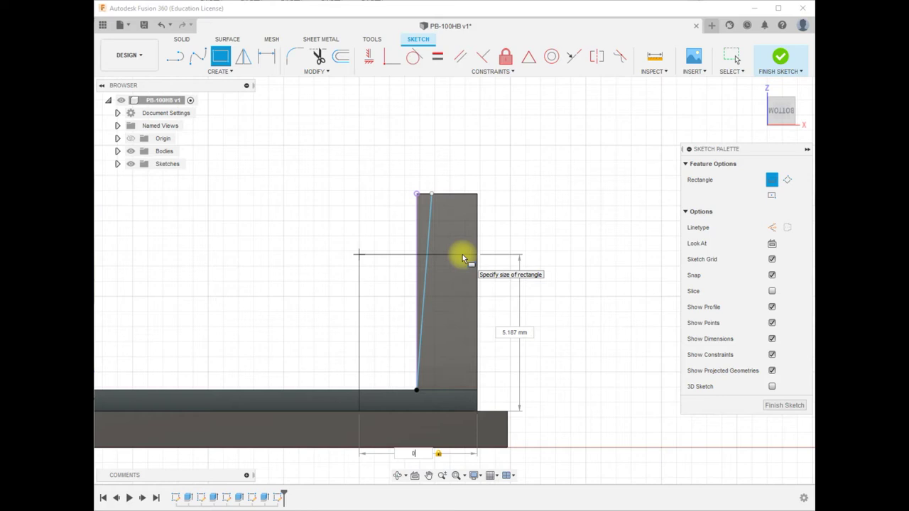
text(.5)
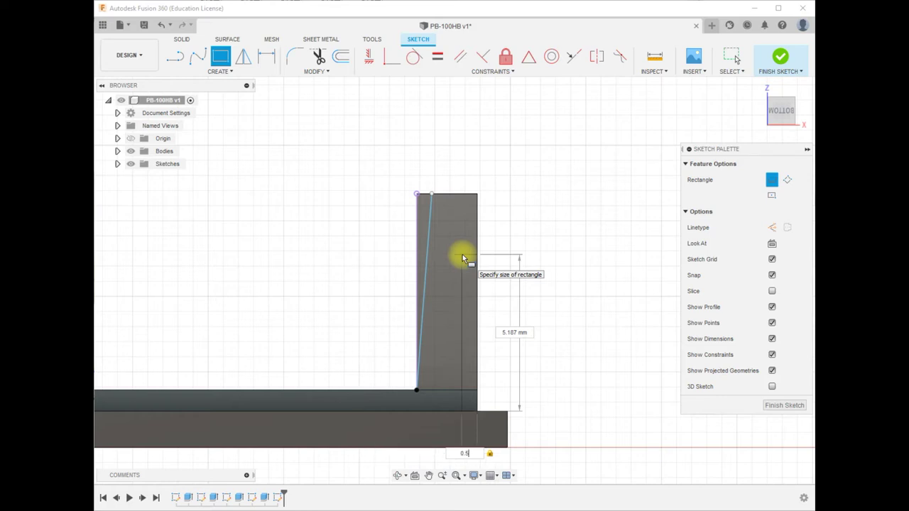
key(Tab)
text(3.9)
key(Return)
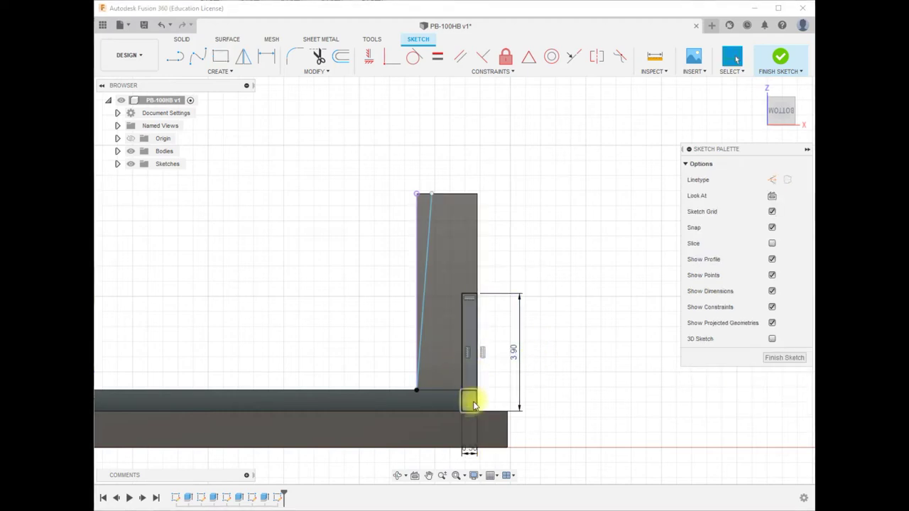
- Close the slanted line into a triangle with lines along the tab's inner and top edges, and finish the sketch
click(174, 56)
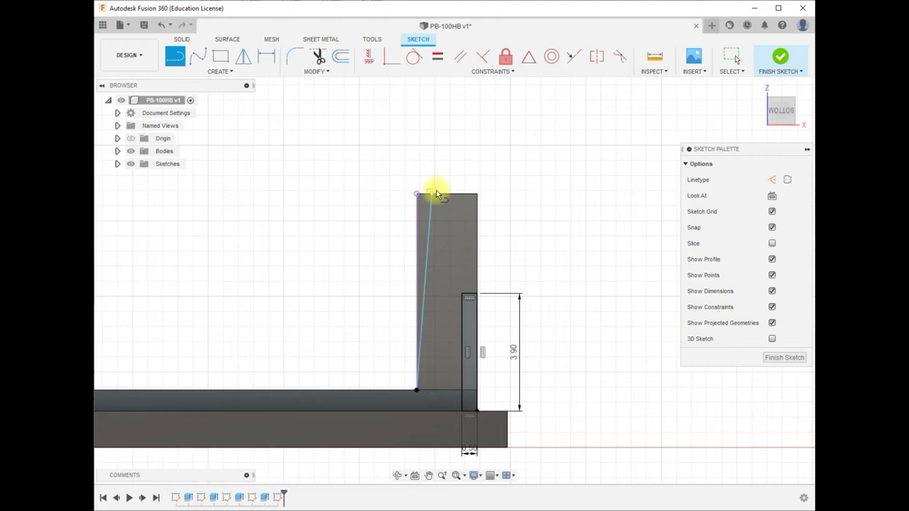
click(417, 391)
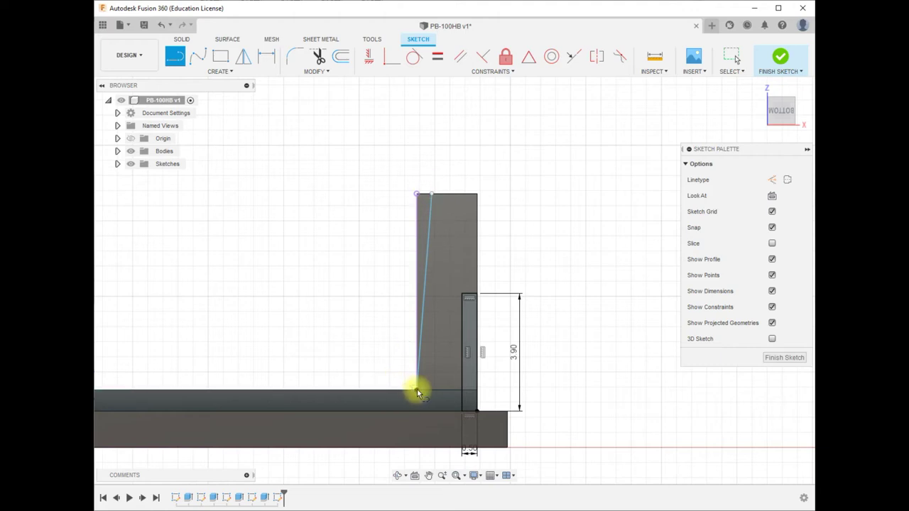
click(417, 194)
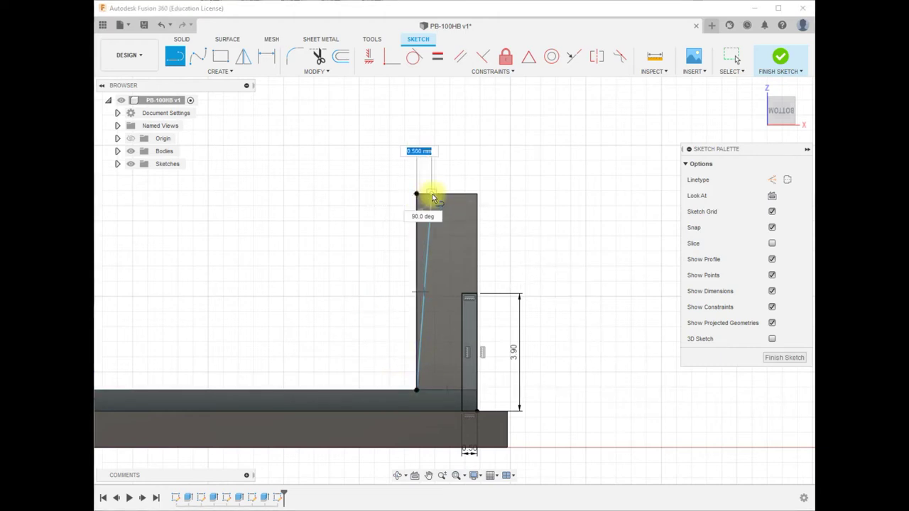
key(Escape)
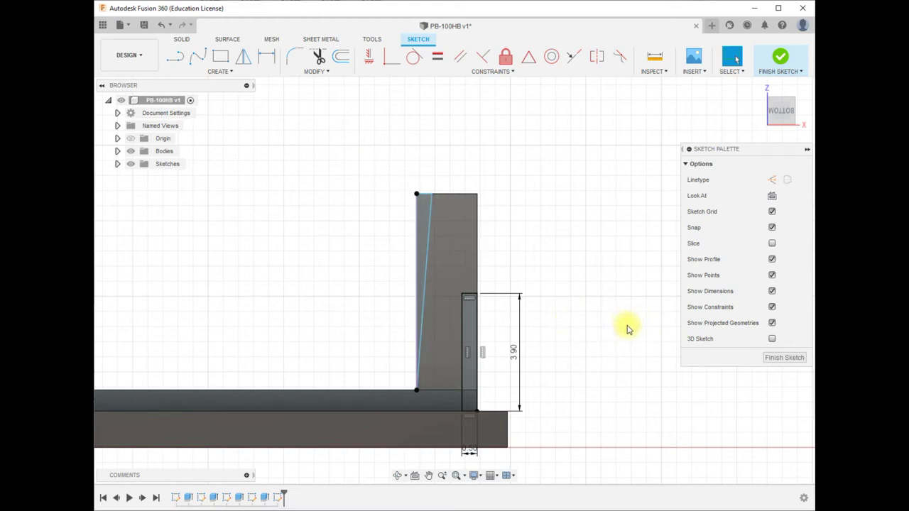
scroll(627, 325, down, 5)
click(780, 57)
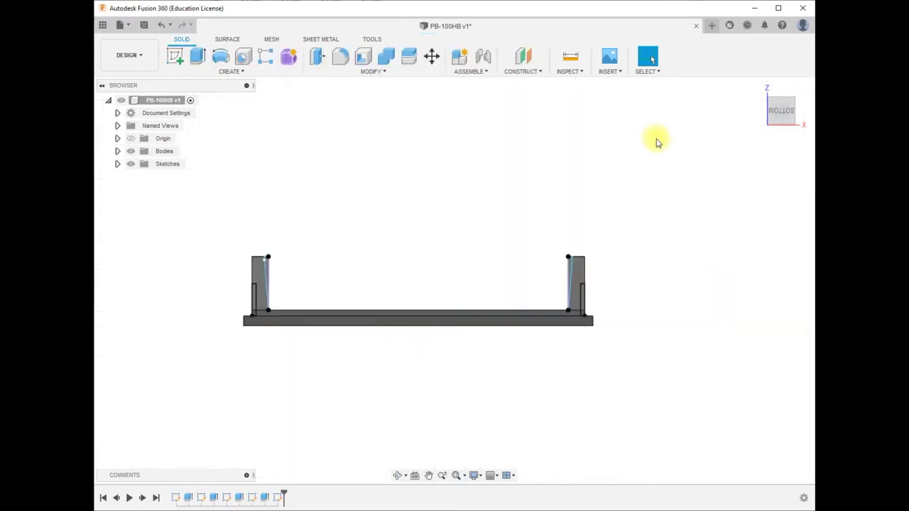
- Extrude the triangle and outer rectangle profiles on both end tabs as a cut with extent All
click(197, 57)
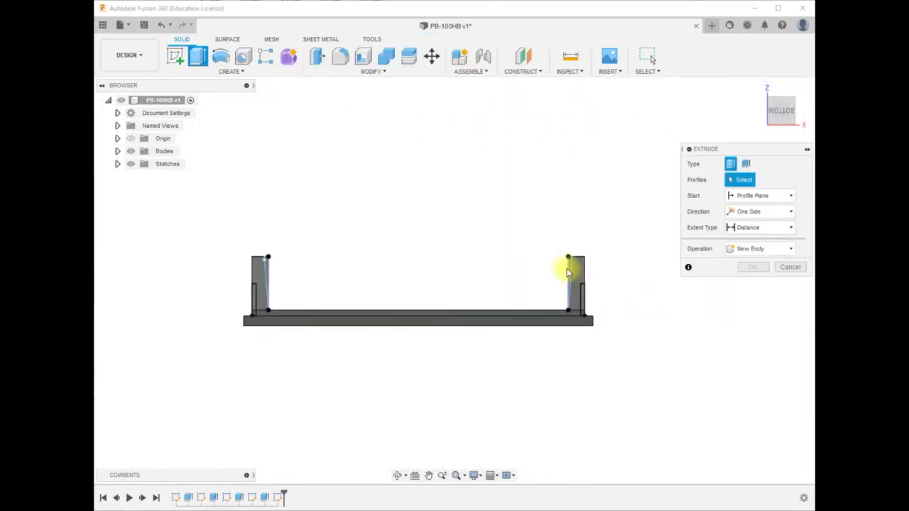
scroll(575, 281, up, 1)
scroll(575, 281, up, 1)
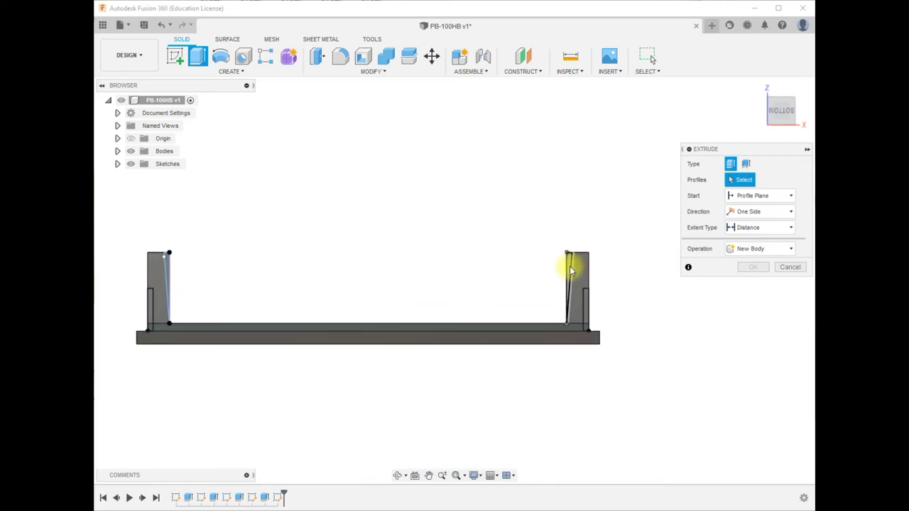
click(572, 264)
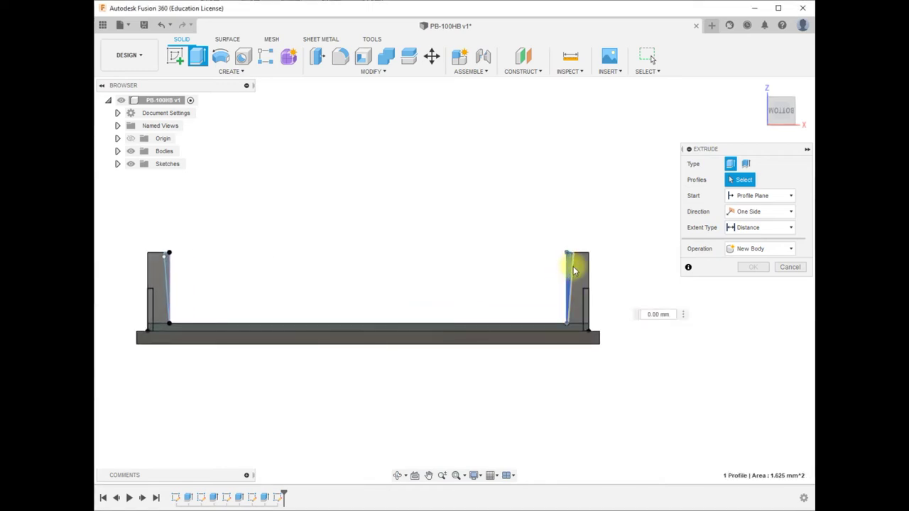
click(585, 306)
click(591, 339)
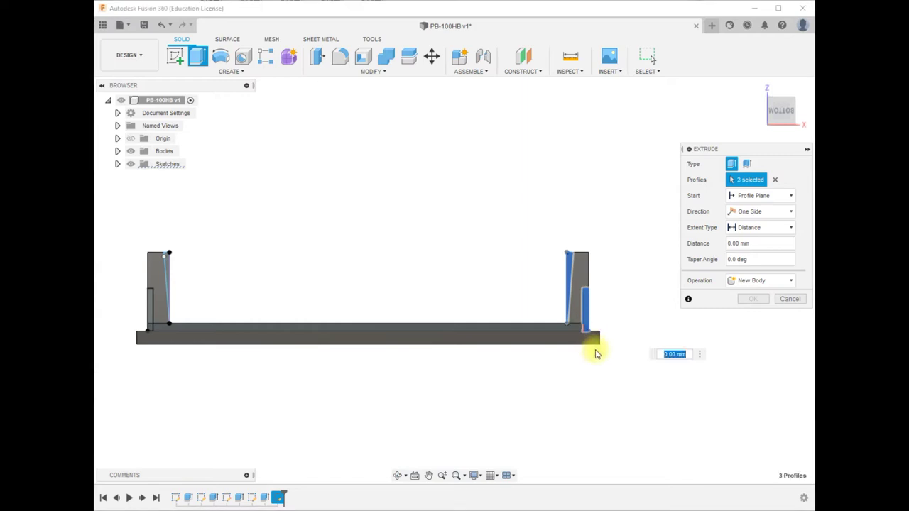
scroll(594, 347, down, 1)
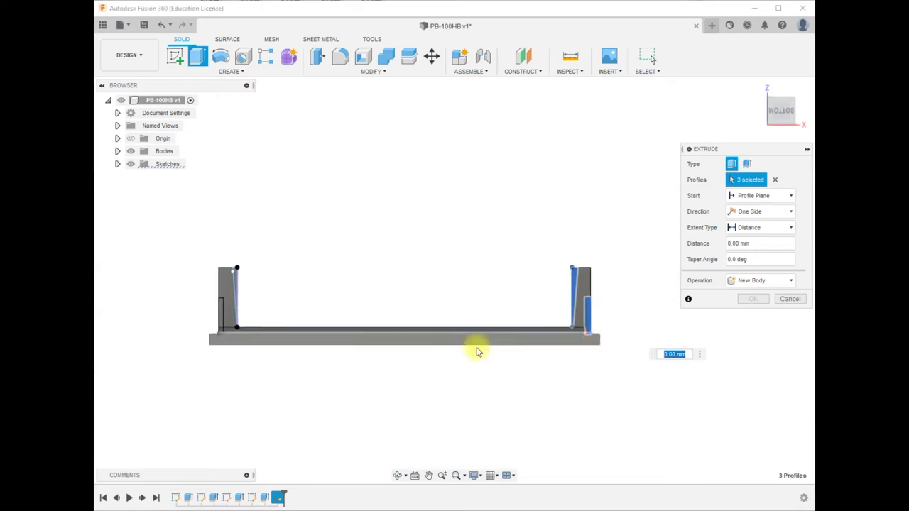
click(236, 281)
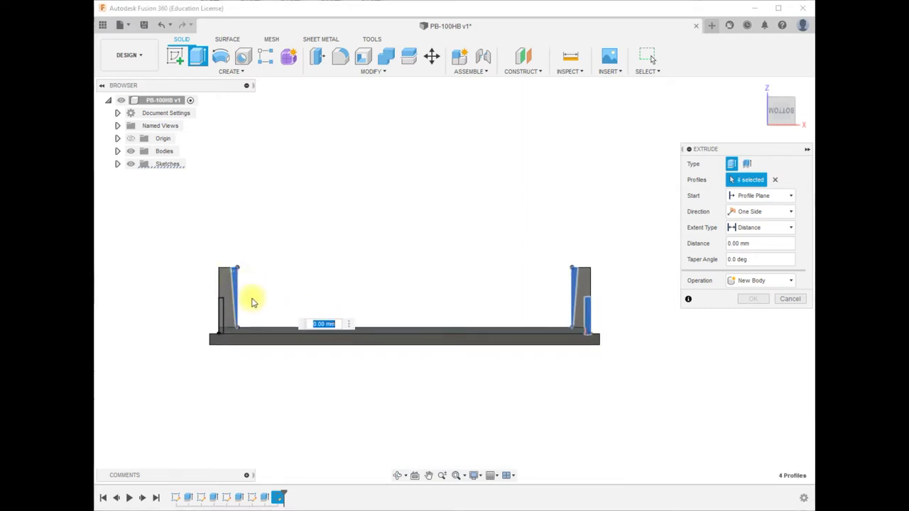
click(221, 315)
click(221, 334)
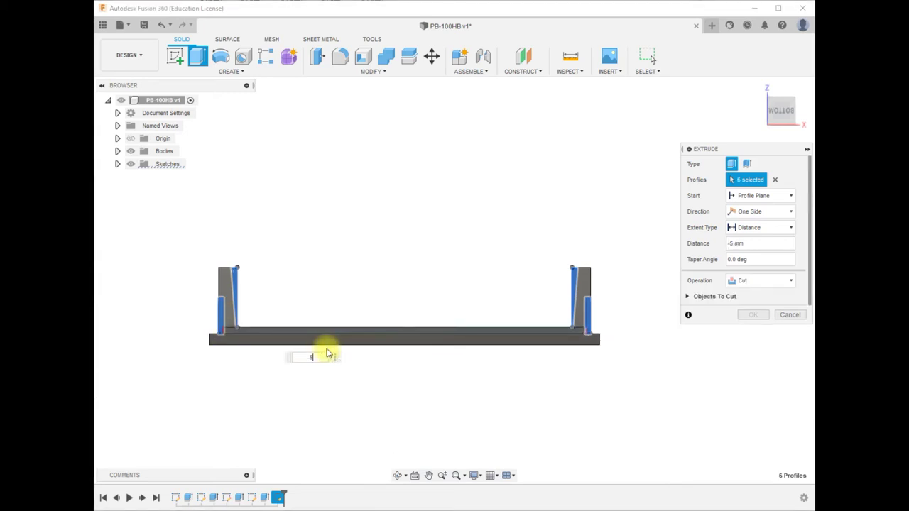
click(790, 228)
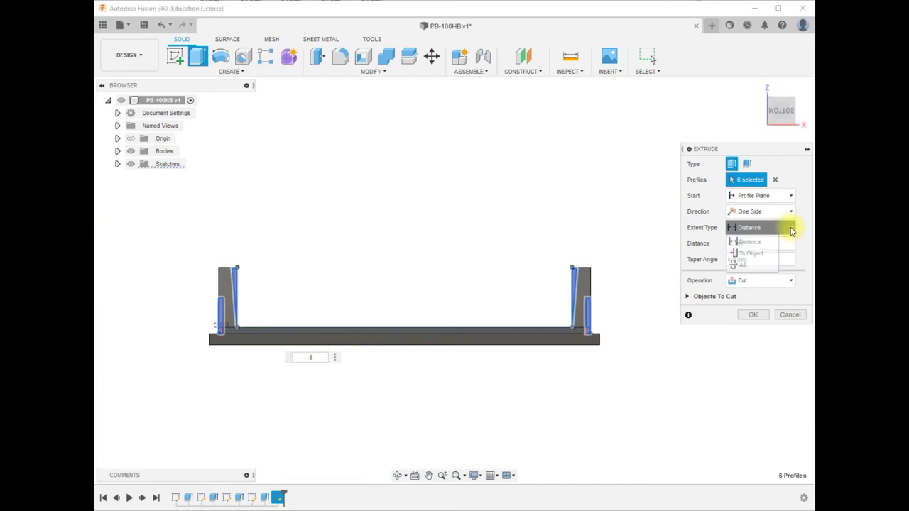
click(756, 267)
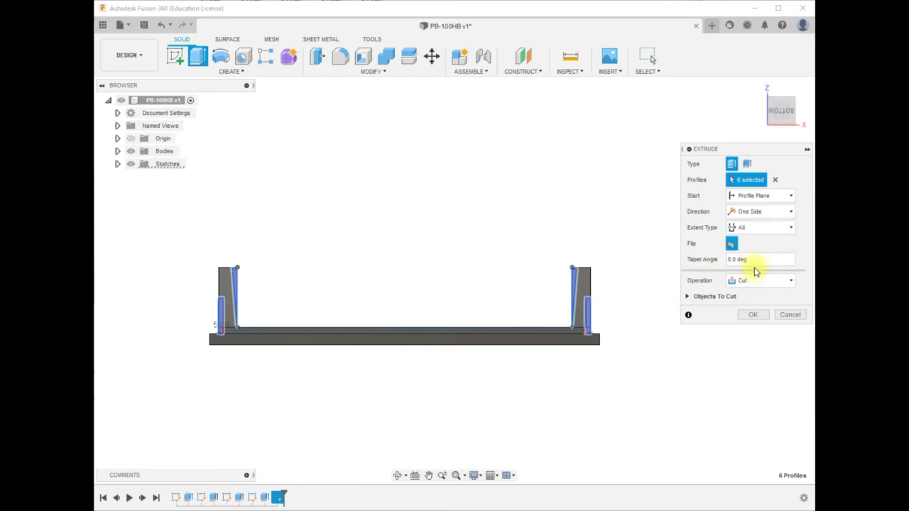
click(757, 315)
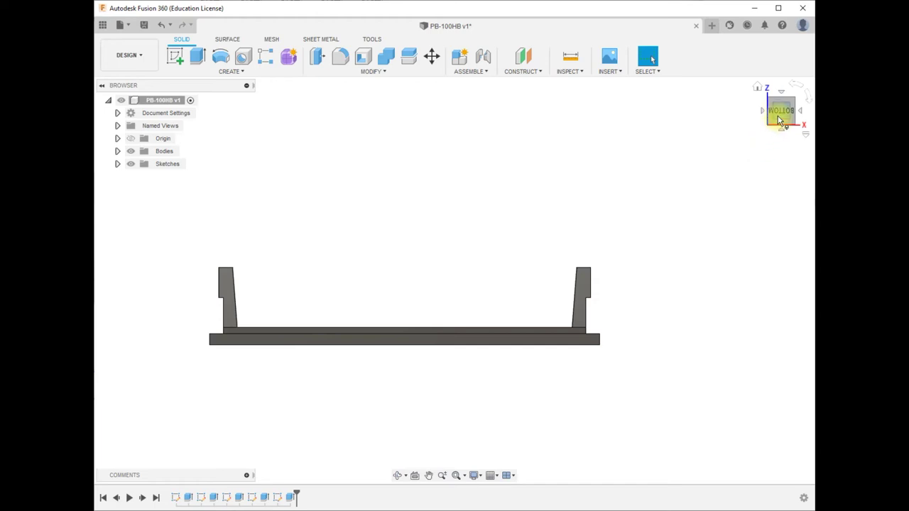
- Save the design as a new version with the description "User Saved"
mouse_move(781, 121)
mouse_down()
mouse_move(755, 130)
mouse_move(761, 138)
mouse_move(769, 117)
mouse_move(761, 126)
mouse_up()
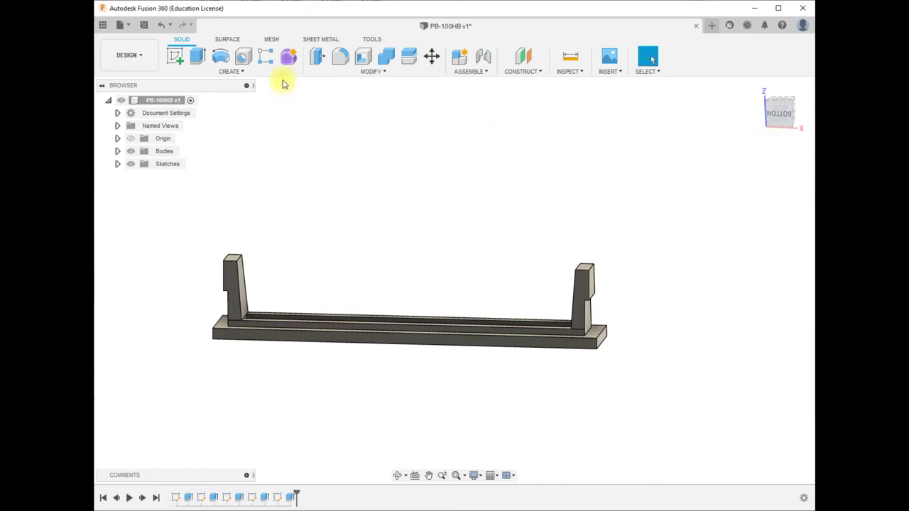
click(143, 25)
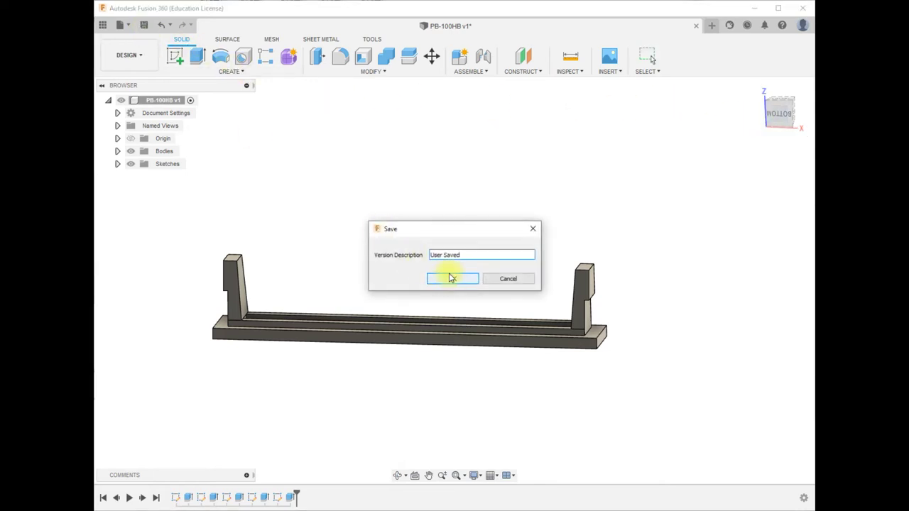
click(452, 278)
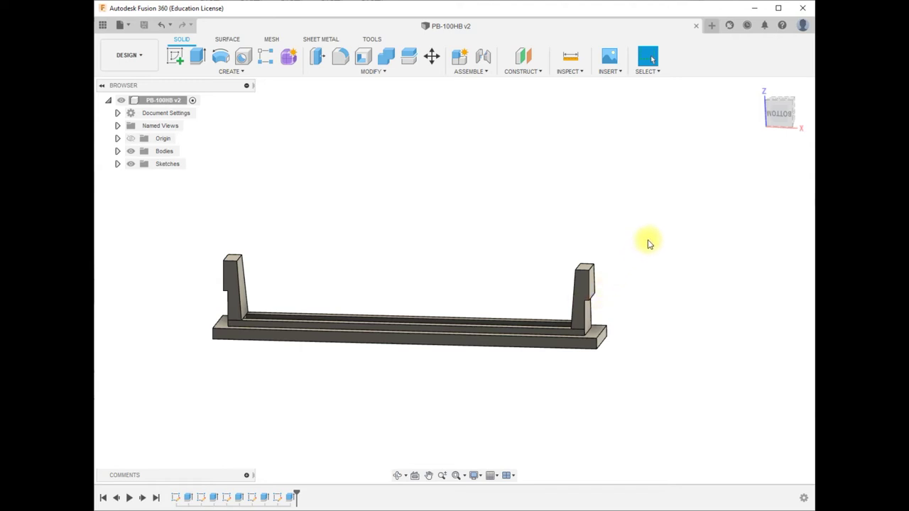
- Fillet the outer top edges of both end tabs with a 0.9 mm radius
key(f)
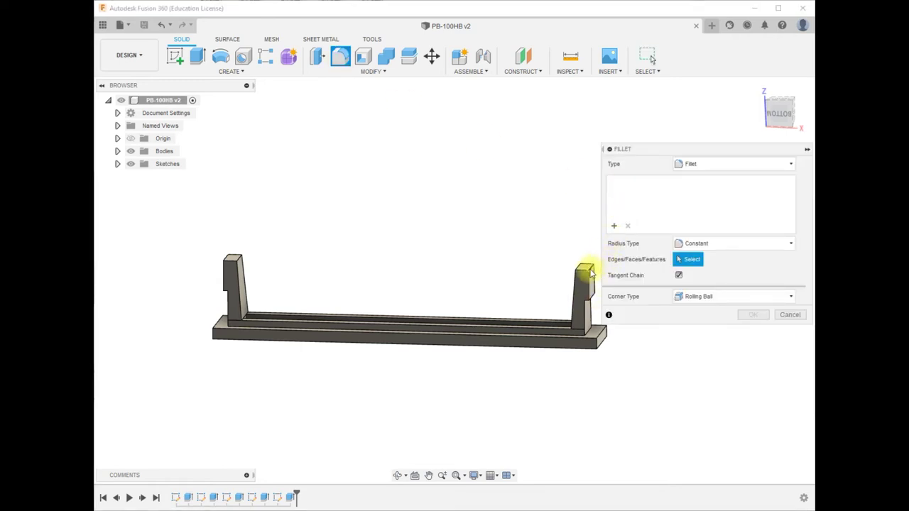
click(589, 267)
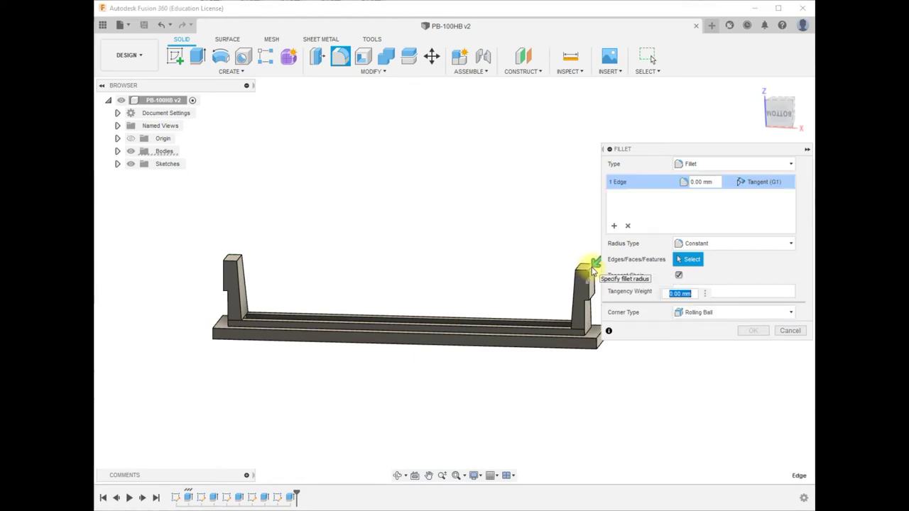
click(228, 261)
scroll(349, 277, down, 2)
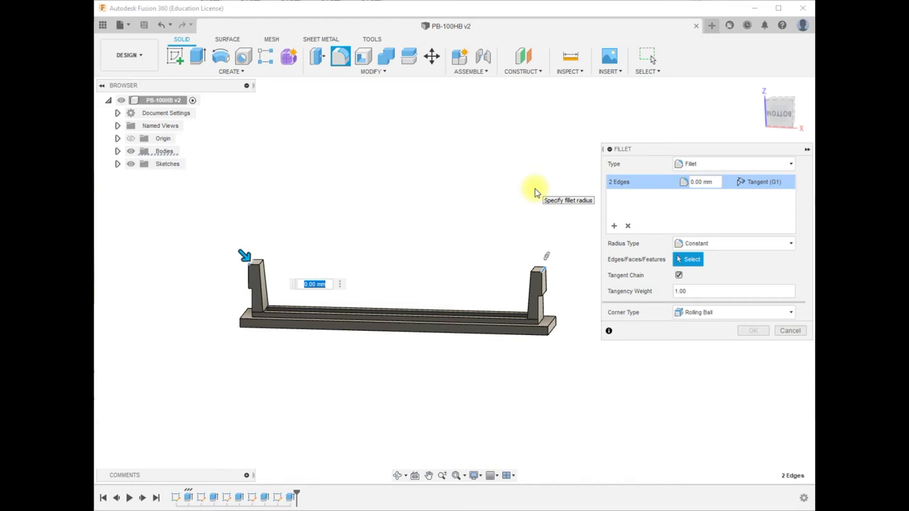
text(.5)
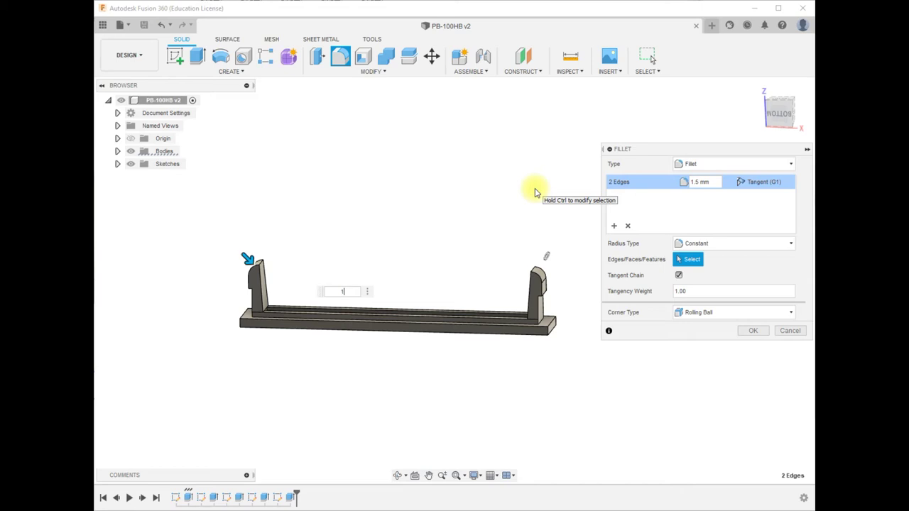
key(Return)
click(755, 331)
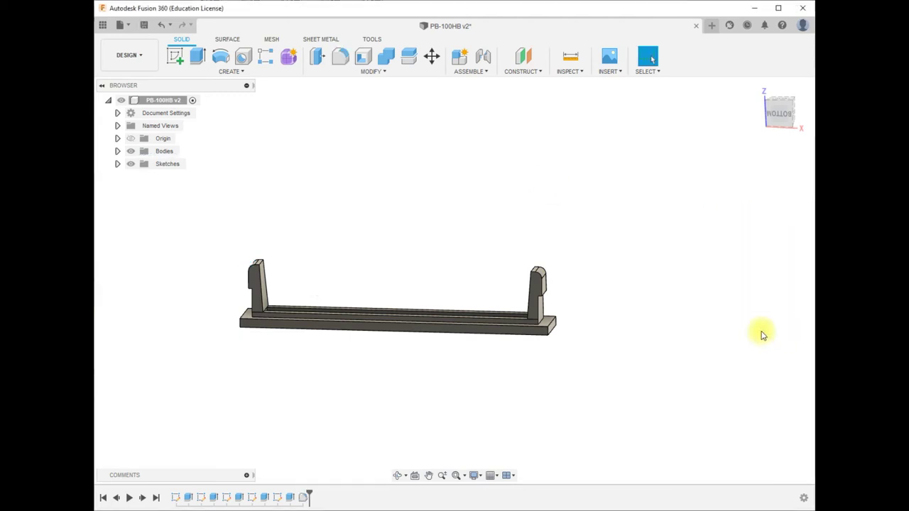
- Edit the tab fillet to add a second selection set for both inner top edges with a 0.25 mm radius
click(303, 499)
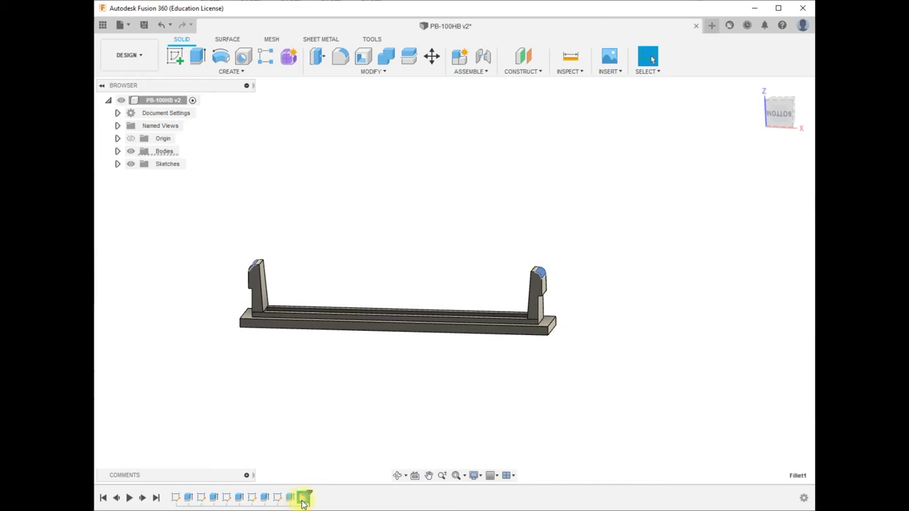
right_click(303, 501)
click(352, 406)
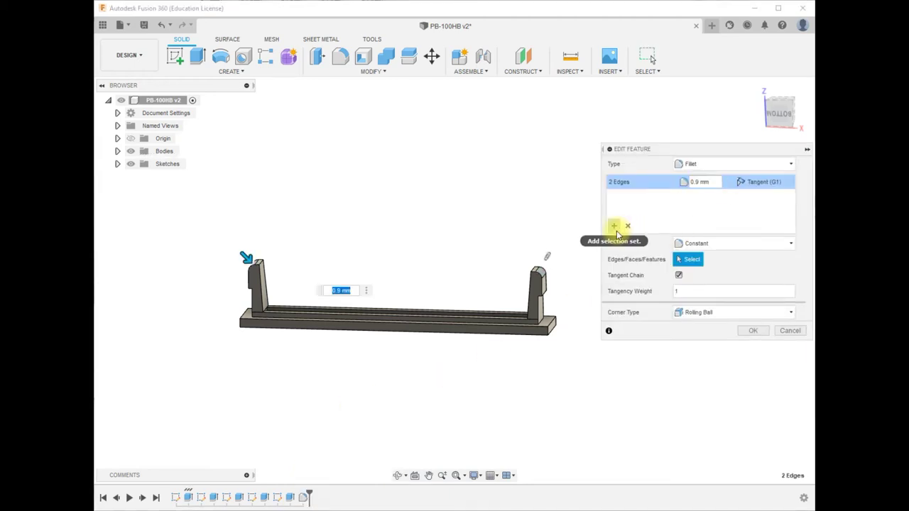
click(616, 227)
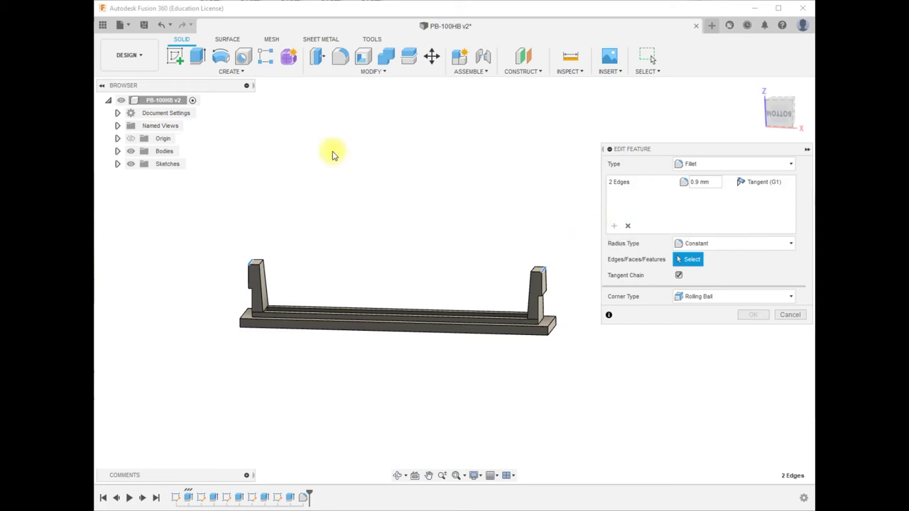
click(263, 265)
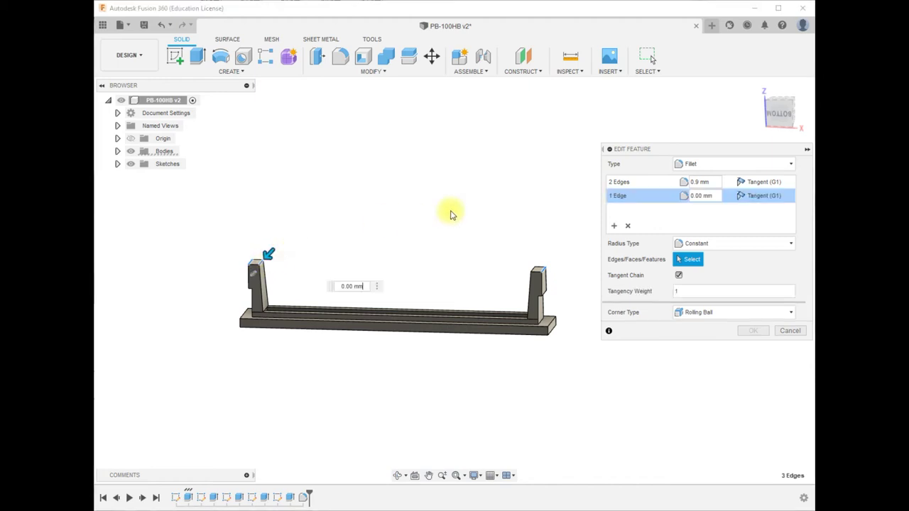
click(534, 271)
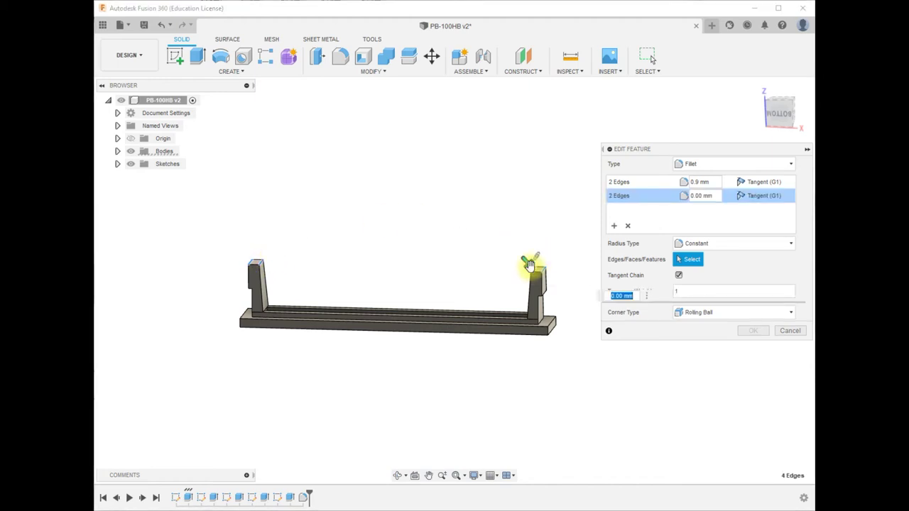
text(.25)
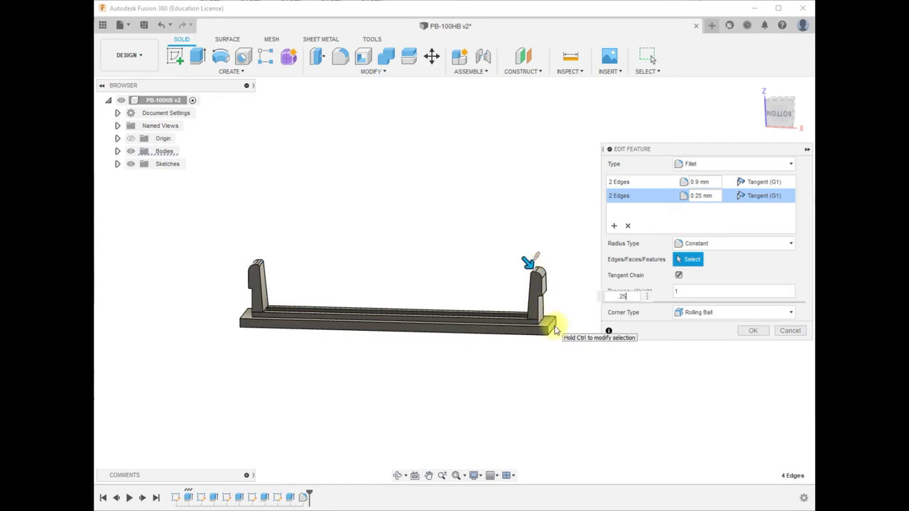
click(754, 331)
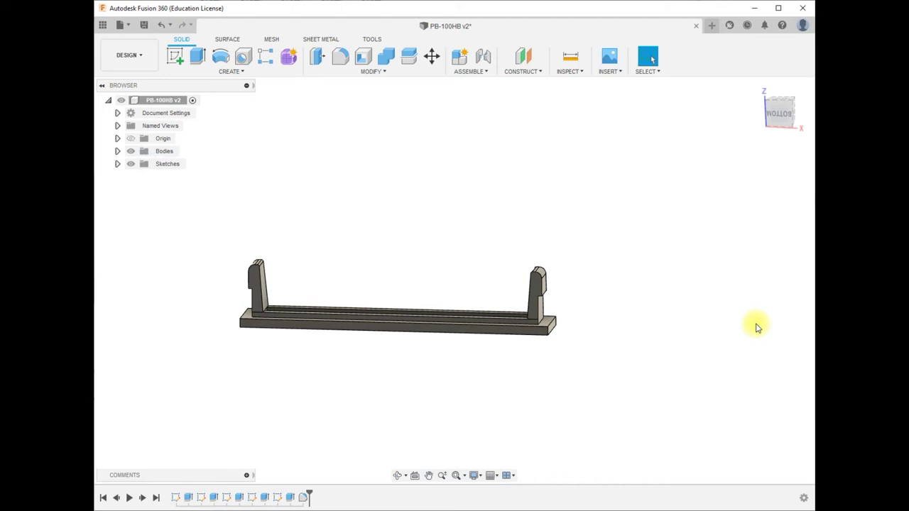
- Chamfer the underside edge of the hook on the +X end tab using the Two Distance type with 0.5 mm and 0.20 mm
drag(780, 104, 776, 79)
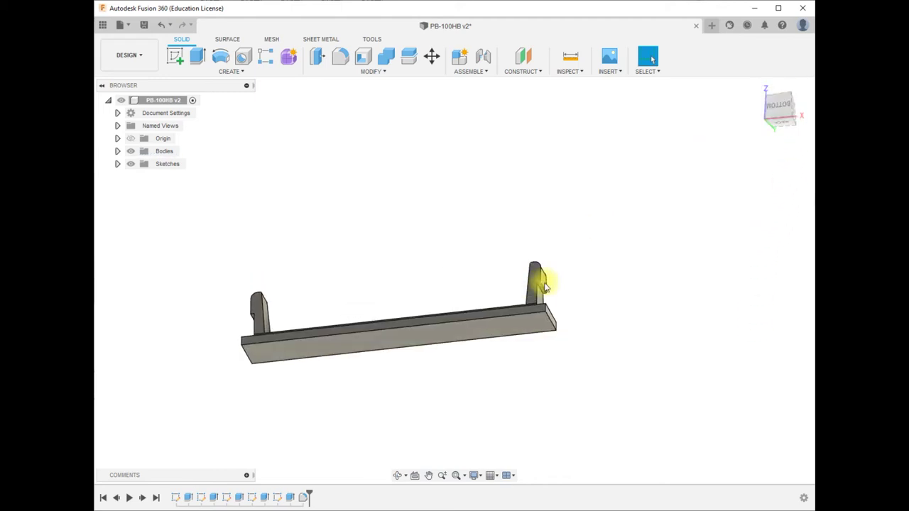
scroll(595, 255, up, 4)
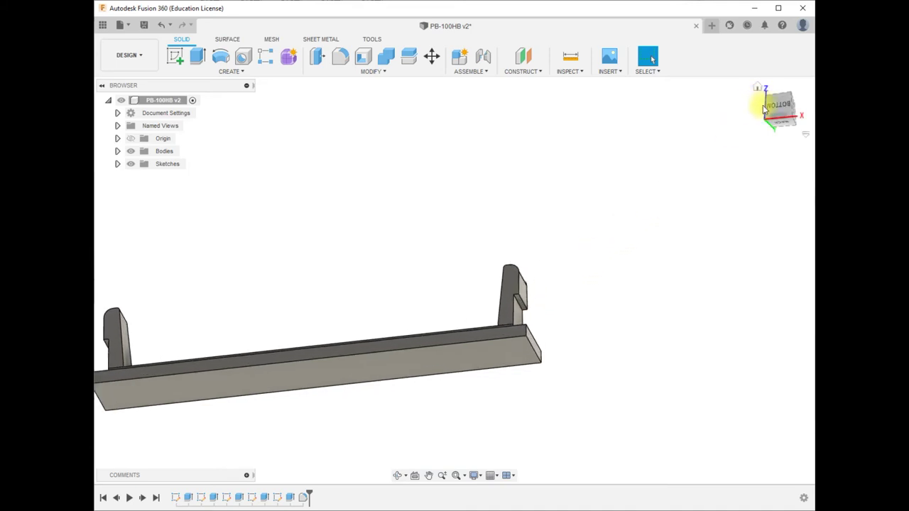
drag(765, 109, 768, 129)
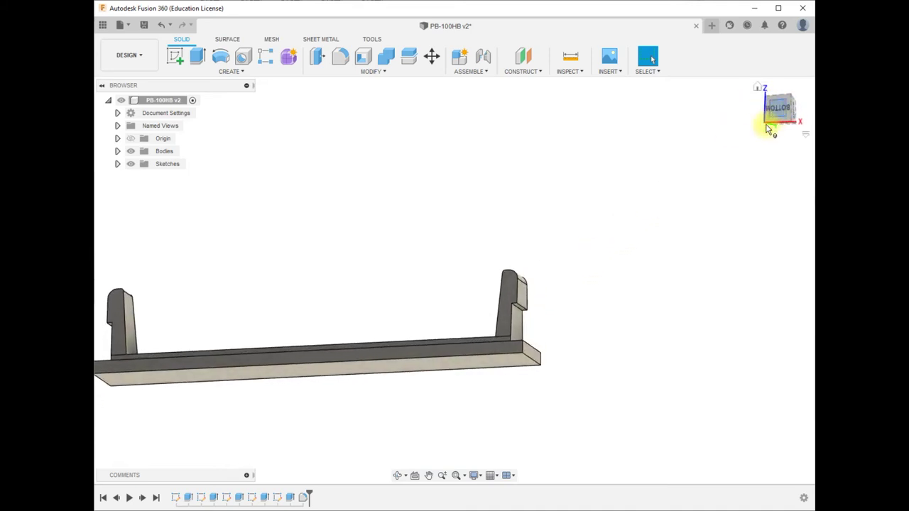
scroll(500, 321, up, 2)
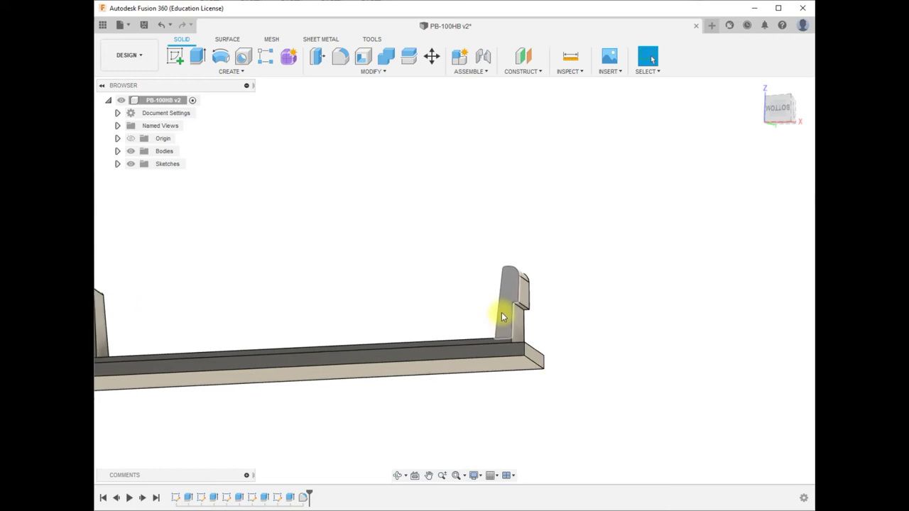
scroll(501, 316, down, 3)
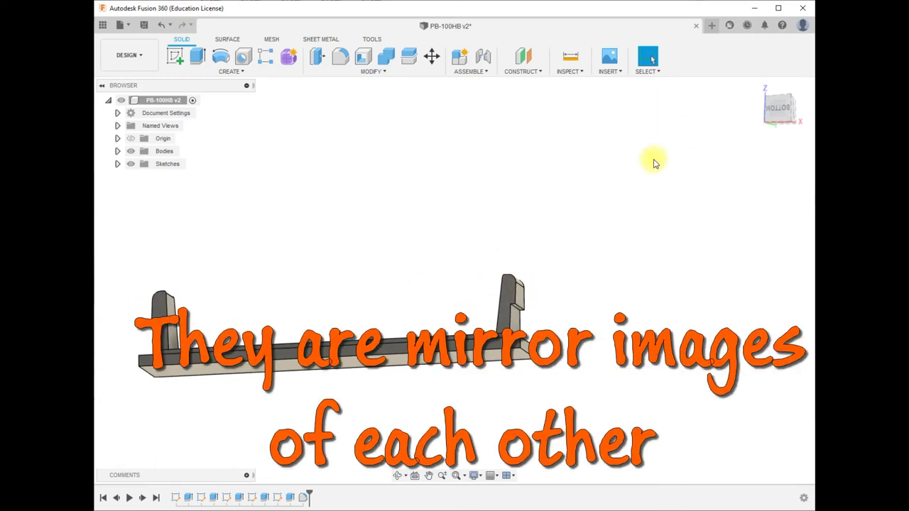
scroll(650, 159, up, 1)
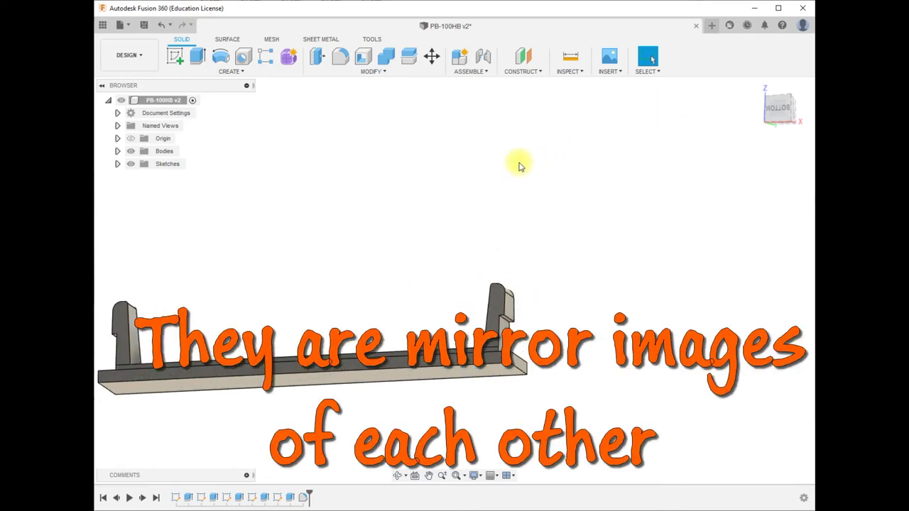
click(391, 74)
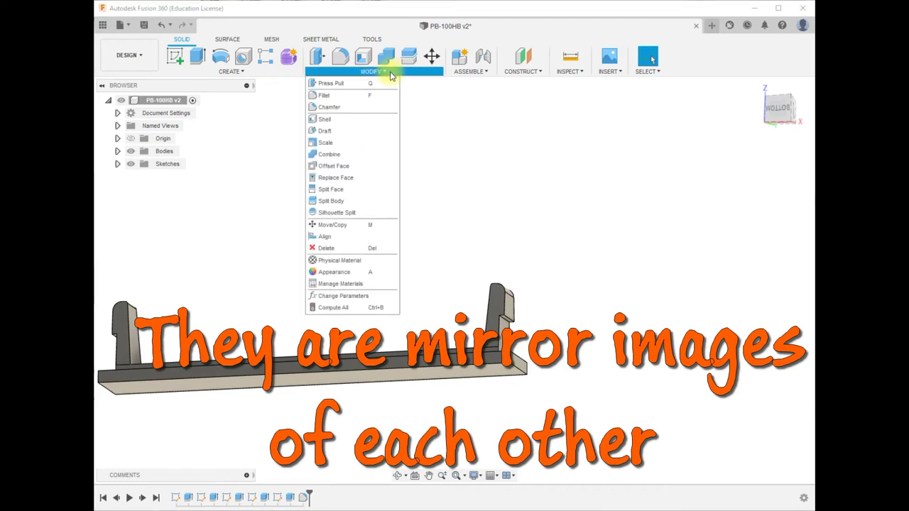
click(337, 108)
scroll(513, 311, up, 2)
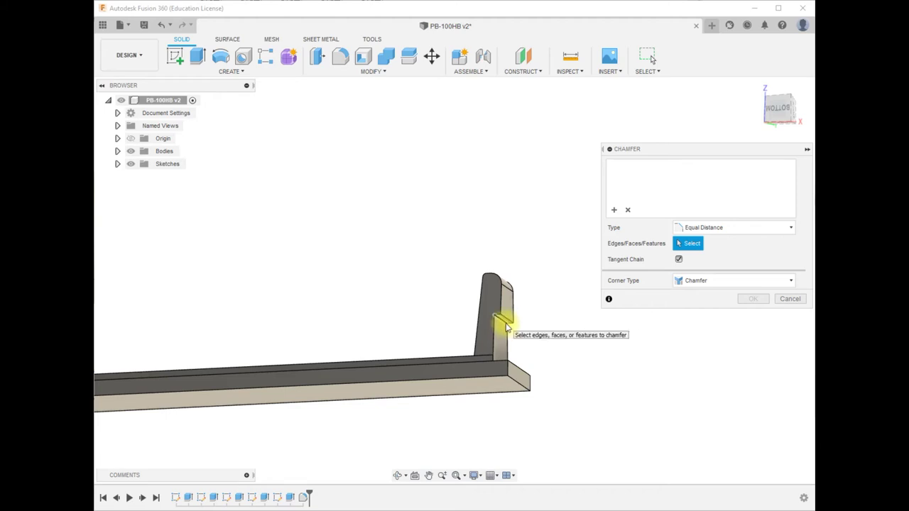
click(505, 323)
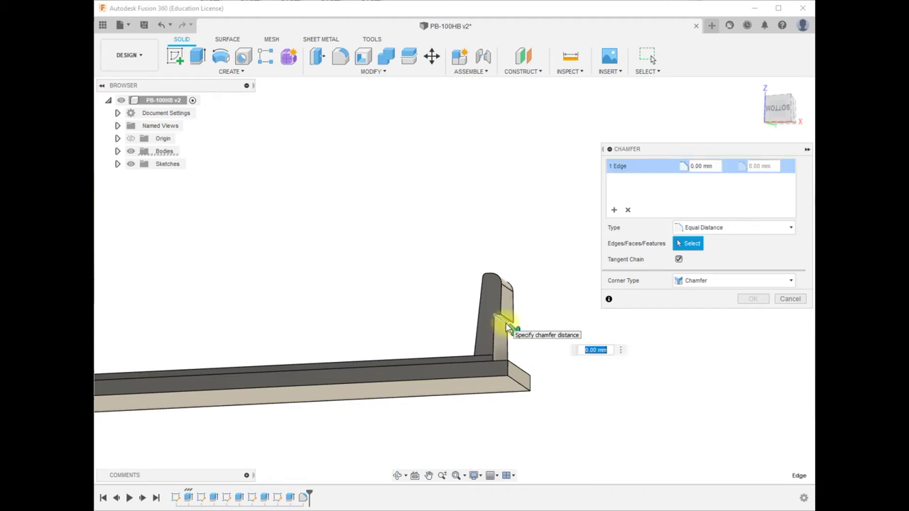
click(788, 230)
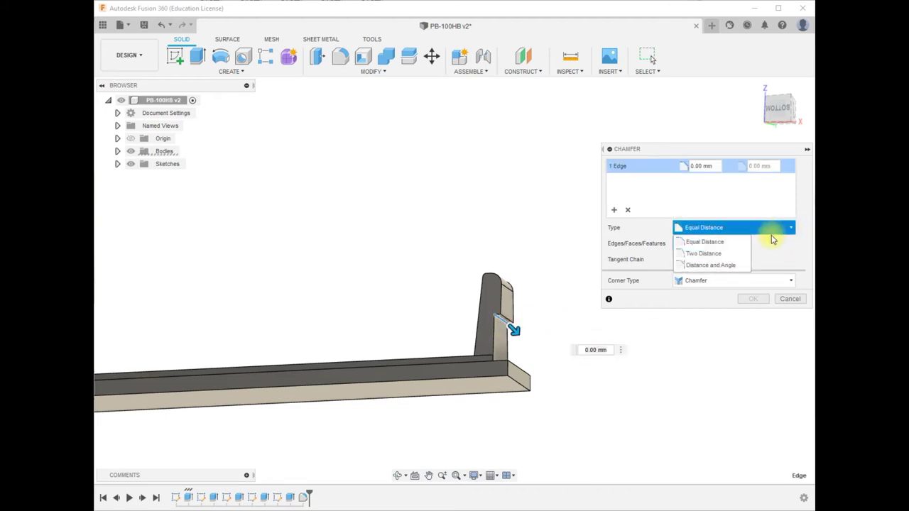
click(718, 254)
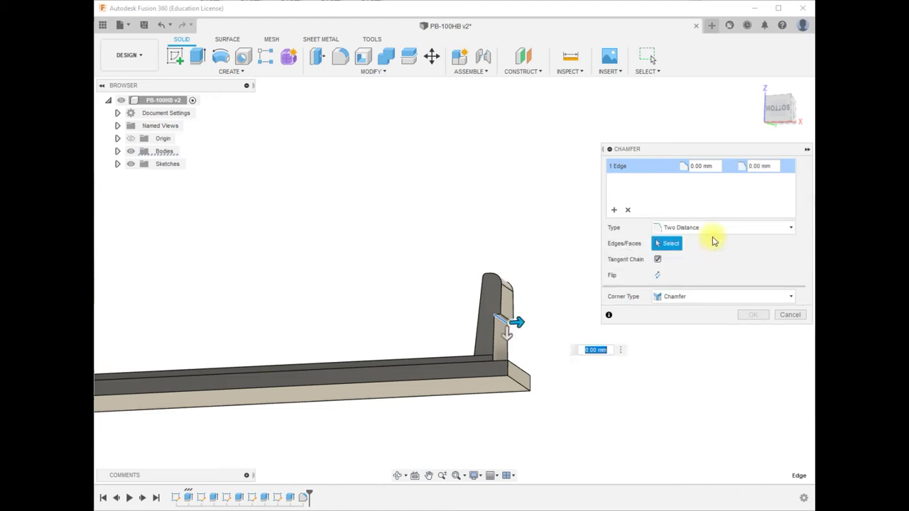
text(.5)
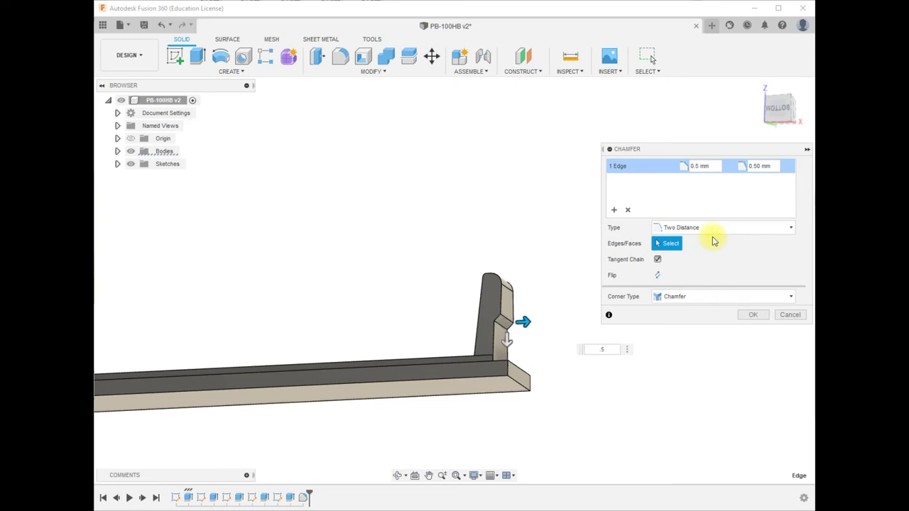
click(758, 166)
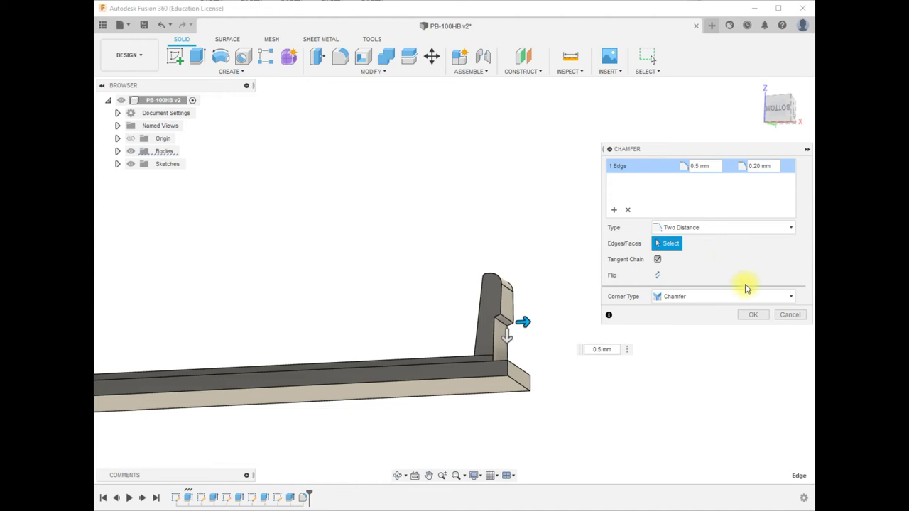
click(753, 314)
- Edit the hook chamfer to include the matching edge on the opposite end tab, and check both tabs in a straight-on view
scroll(635, 410, down, 4)
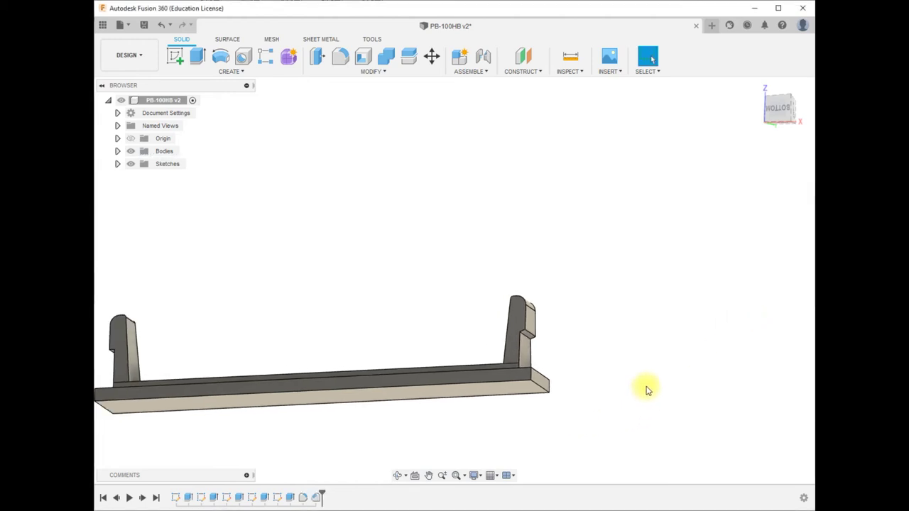
right_click(316, 499)
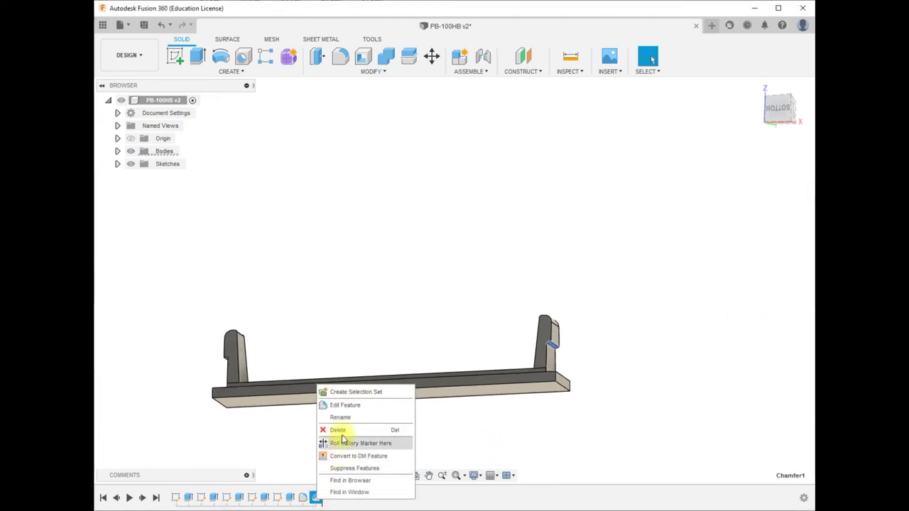
click(351, 407)
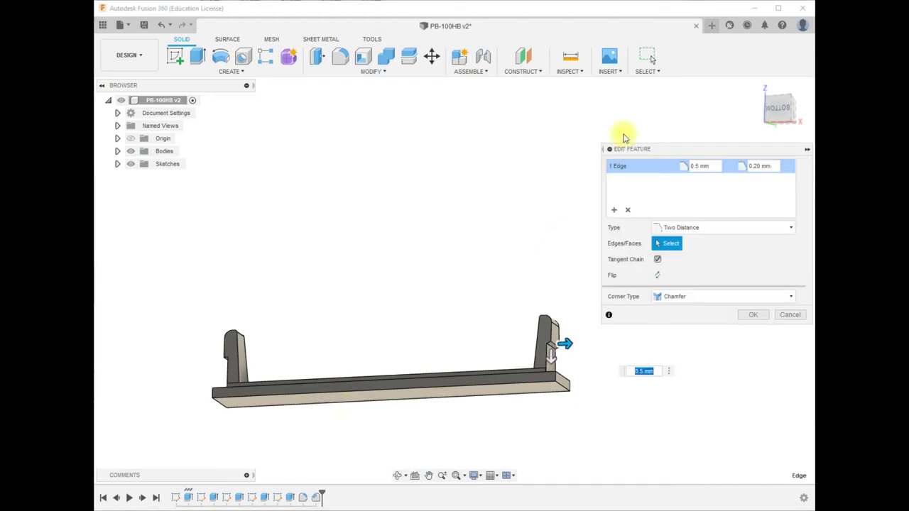
drag(803, 106, 812, 92)
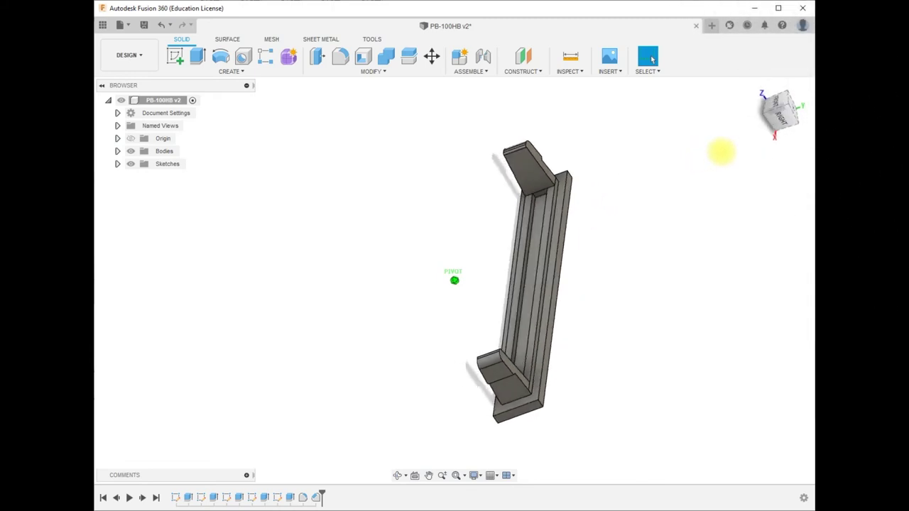
click(777, 136)
drag(809, 108, 699, 197)
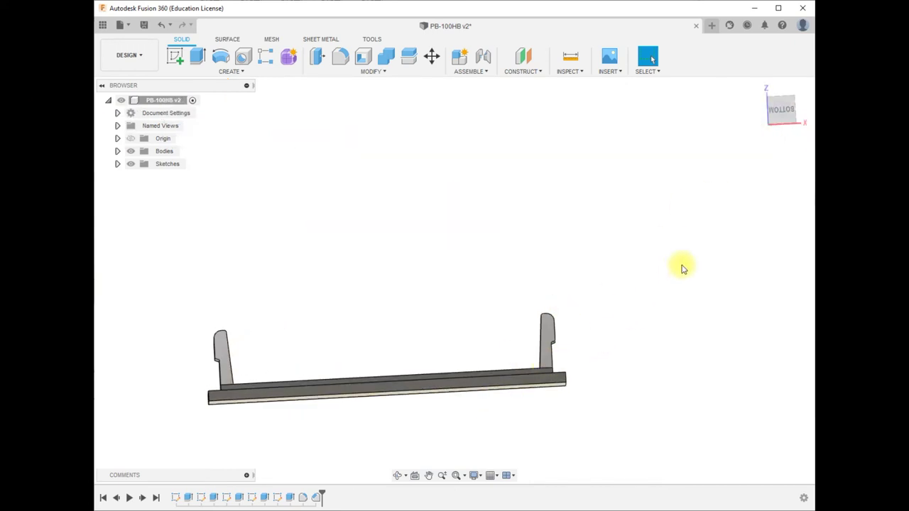
click(801, 122)
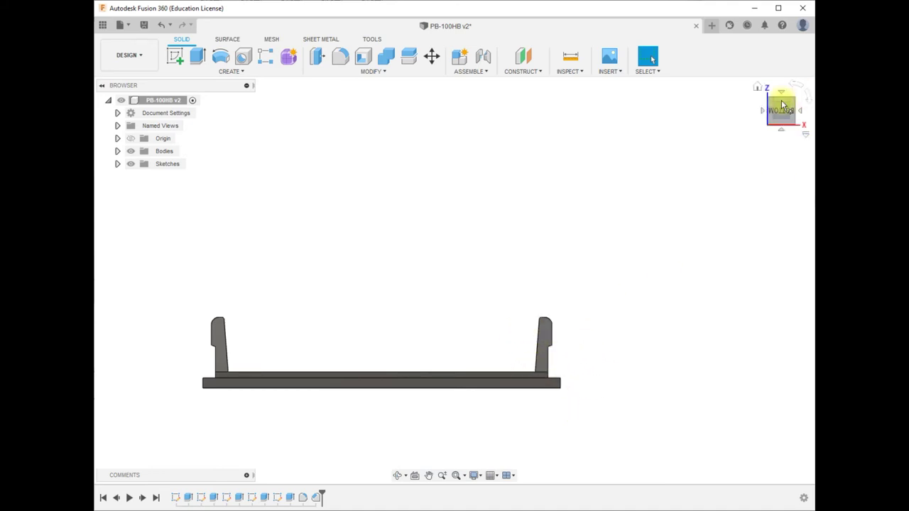
- Chamfer all four outer edges of the base plate's underside with the Two Distance type, both distances 0.2 mm
mouse_move(779, 108)
mouse_down()
mouse_move(731, 118)
mouse_move(731, 126)
mouse_move(767, 134)
mouse_move(780, 117)
mouse_move(769, 134)
mouse_move(774, 113)
mouse_up()
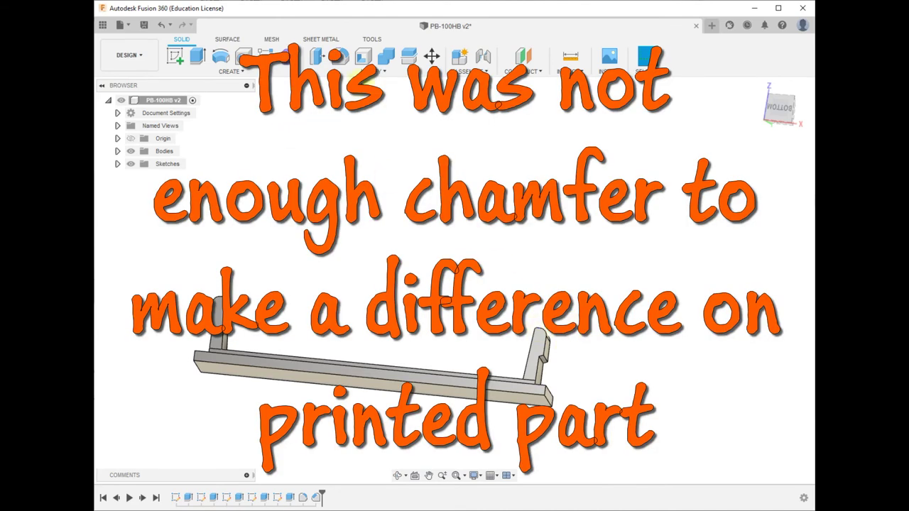
click(380, 74)
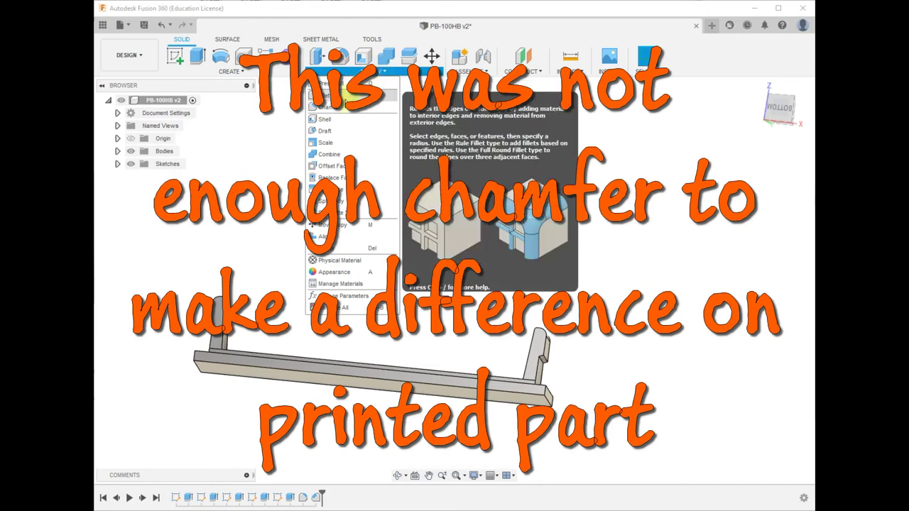
click(339, 108)
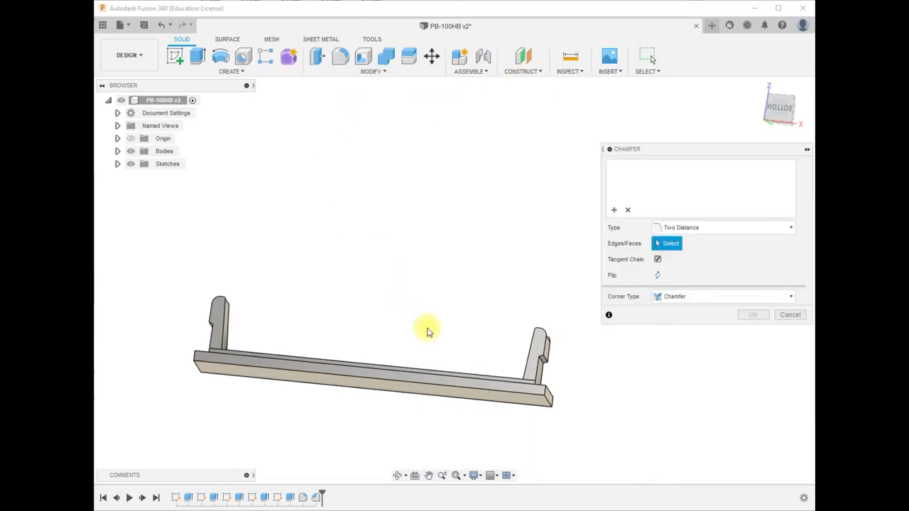
click(463, 393)
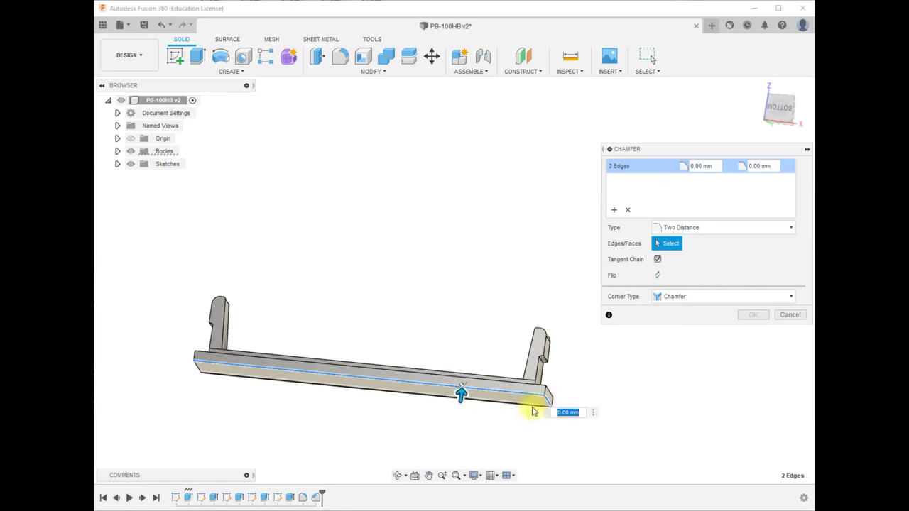
click(200, 375)
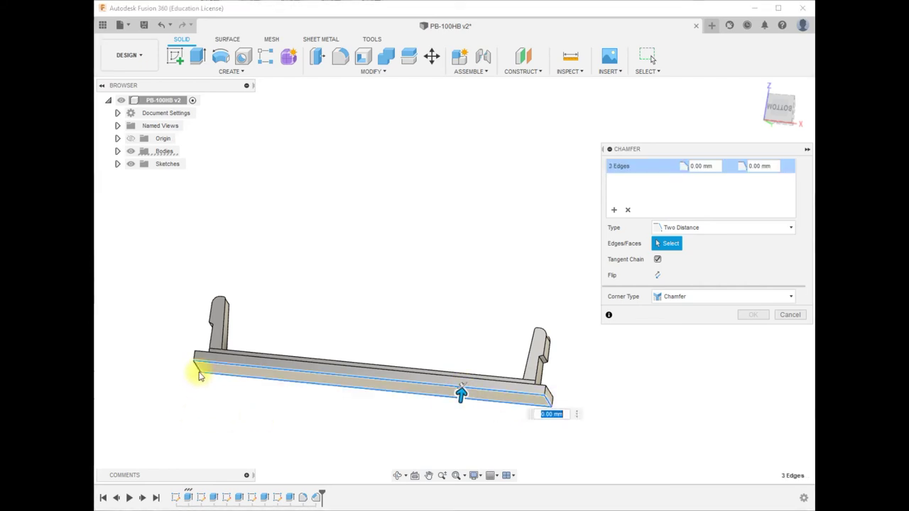
click(199, 376)
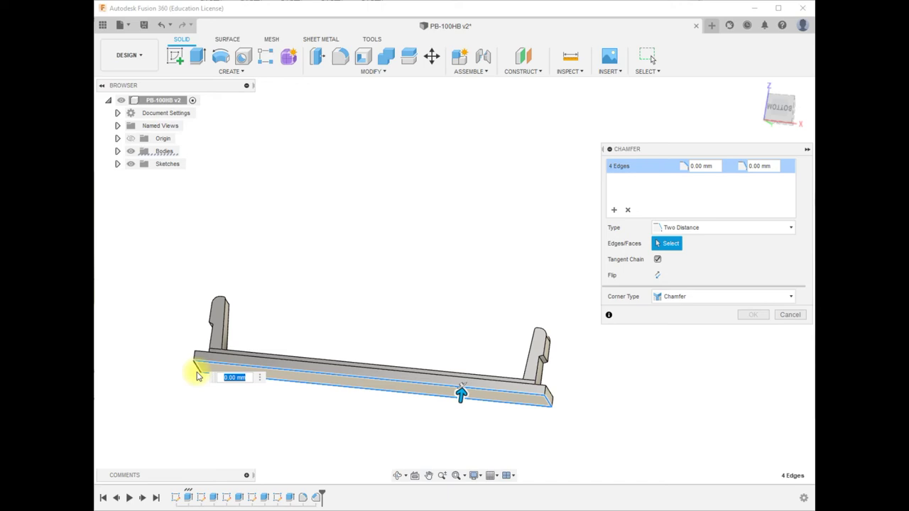
key(BackSpace)
key(Return)
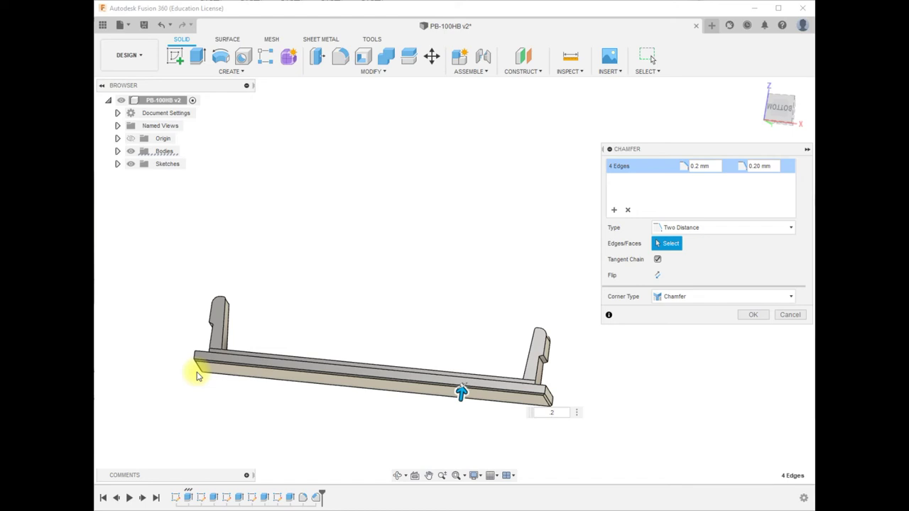
key(Return)
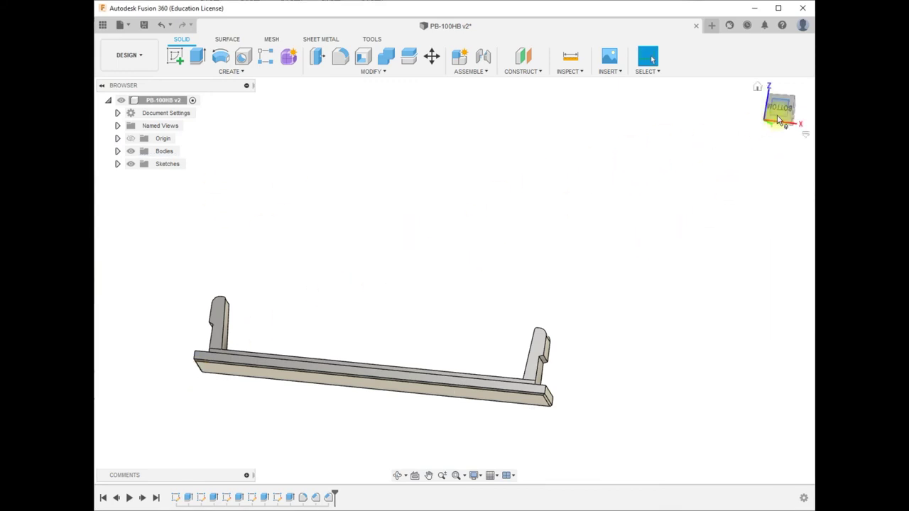
- Export Body1 as a binary STL mesh in millimetres with High refinement, named Port_Cover_HB.stl, in the Port_Cover folder
mouse_move(779, 121)
mouse_down()
mouse_move(758, 121)
mouse_move(751, 137)
mouse_move(771, 128)
mouse_move(801, 136)
mouse_move(761, 142)
mouse_move(731, 122)
mouse_move(725, 142)
mouse_up()
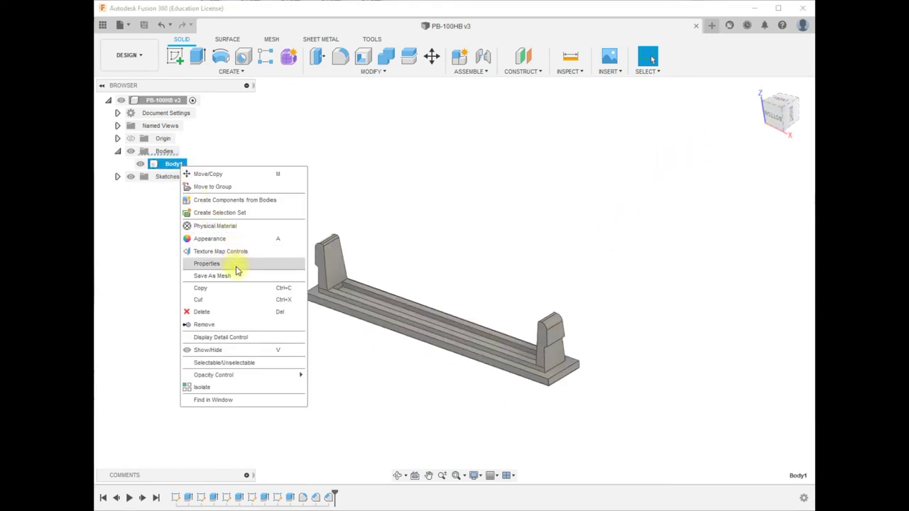
click(235, 277)
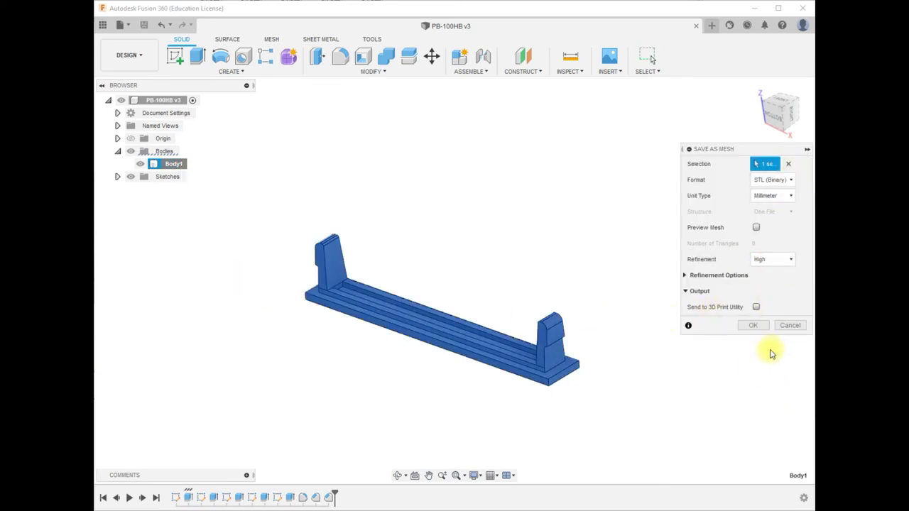
click(760, 328)
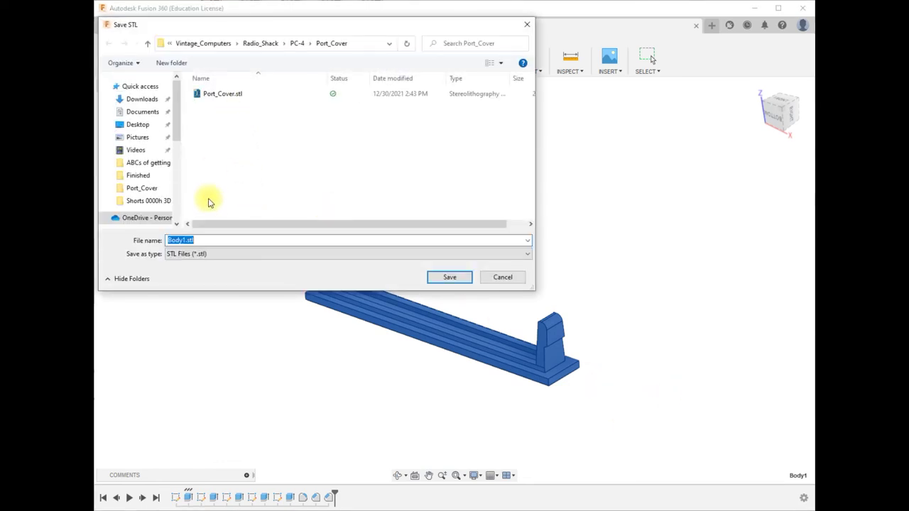
click(214, 94)
double_click(196, 240)
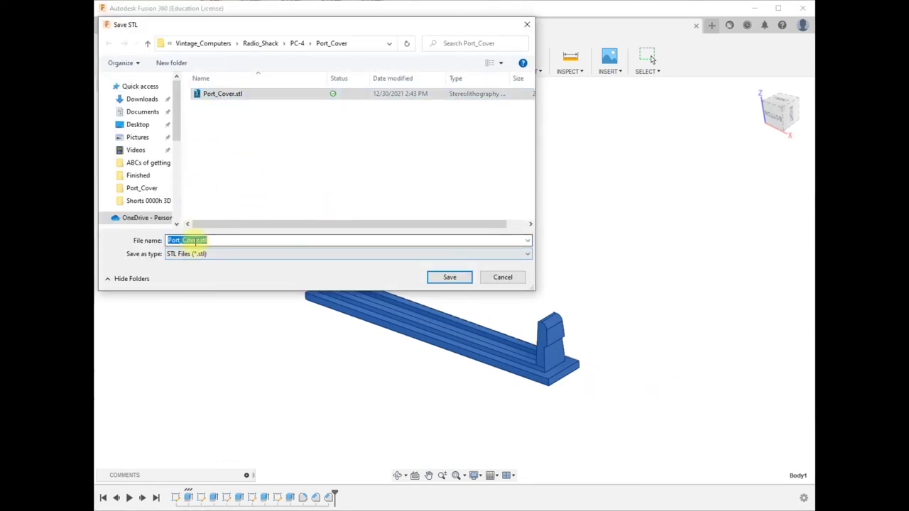
click(197, 241)
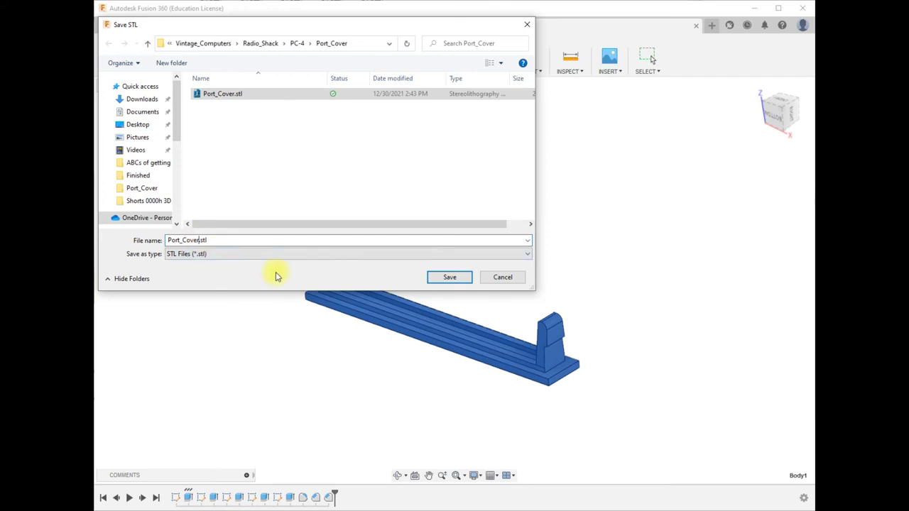
text(_HB)
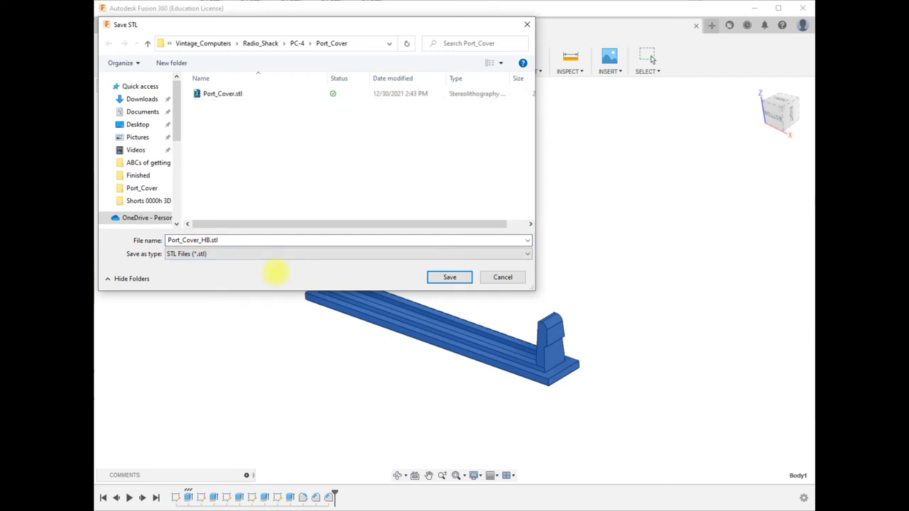
key(Tab)
click(450, 277)
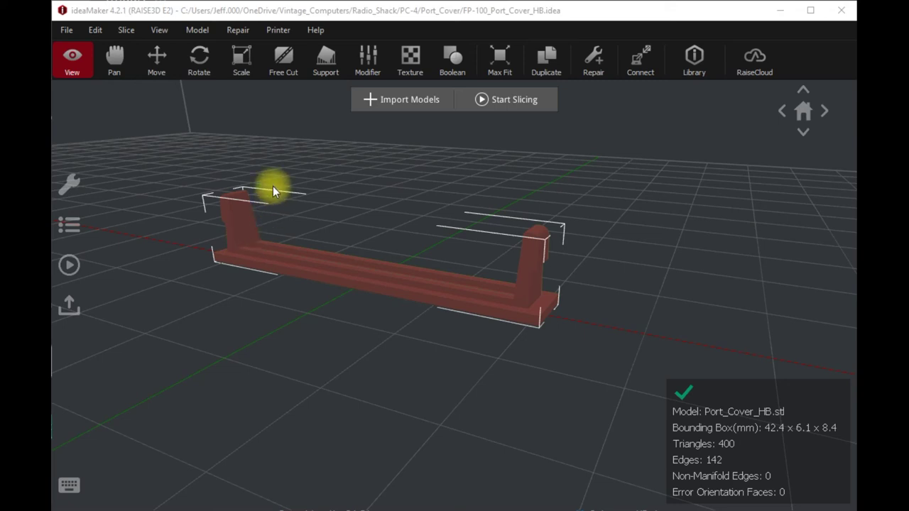
- Switch to ideaMaker and examine the Port_Cover_HB.stl model on the build plate
drag(325, 294, 319, 333)
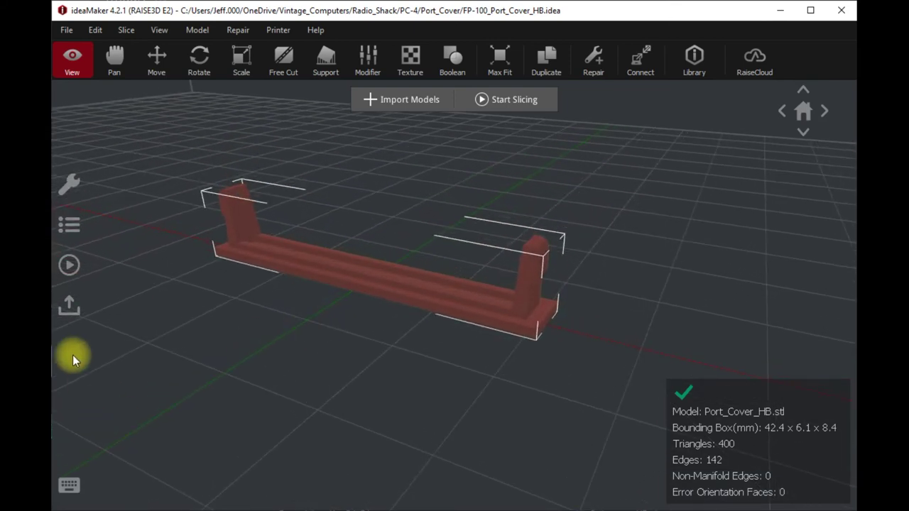
- Review the slicing settings and slice the model for the RAISE3D E2 with the [MH_Build] PLA 1.75 Experimental template
click(69, 265)
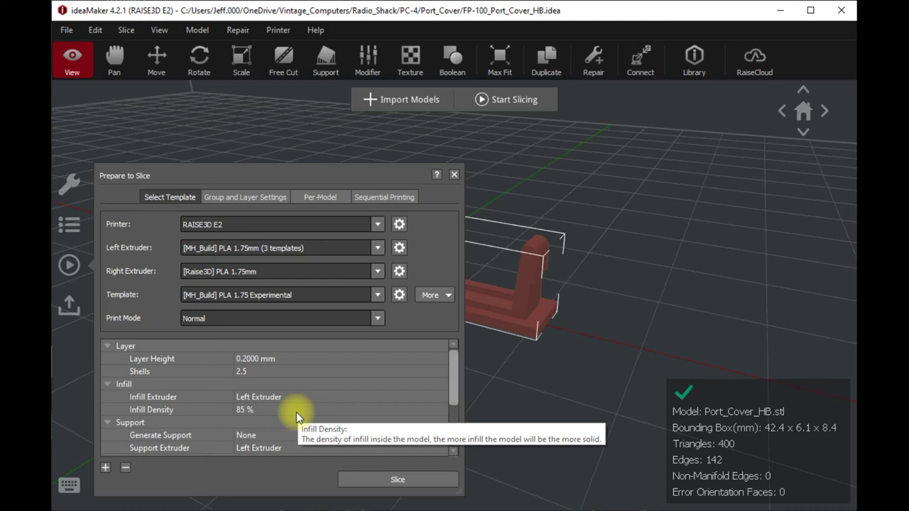
scroll(296, 412, down, 3)
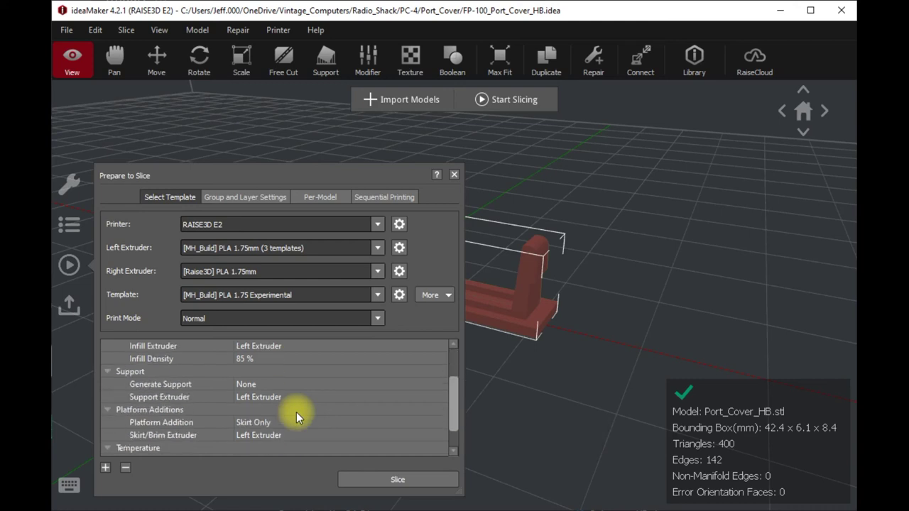
scroll(296, 412, down, 2)
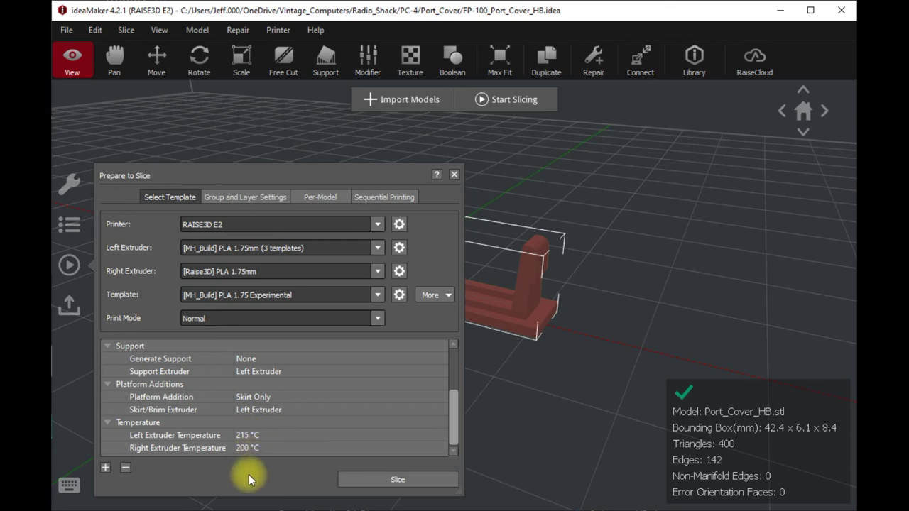
click(399, 486)
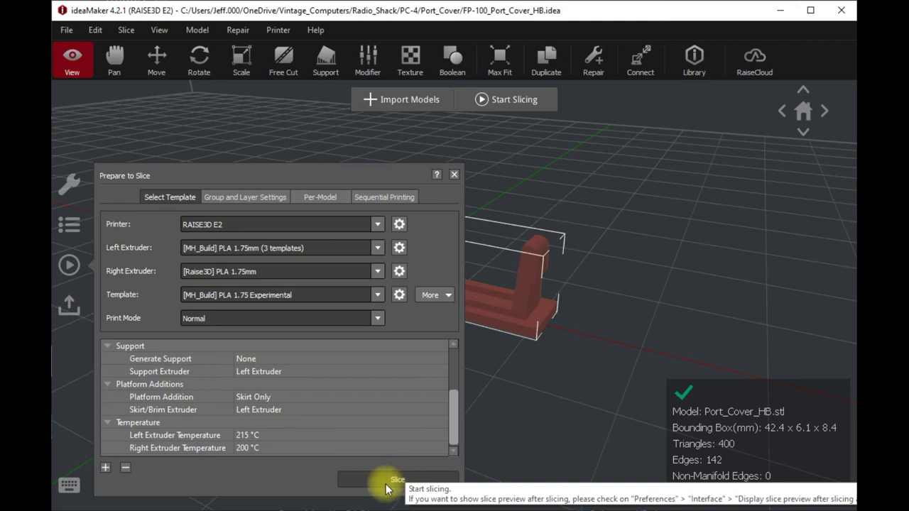
click(387, 485)
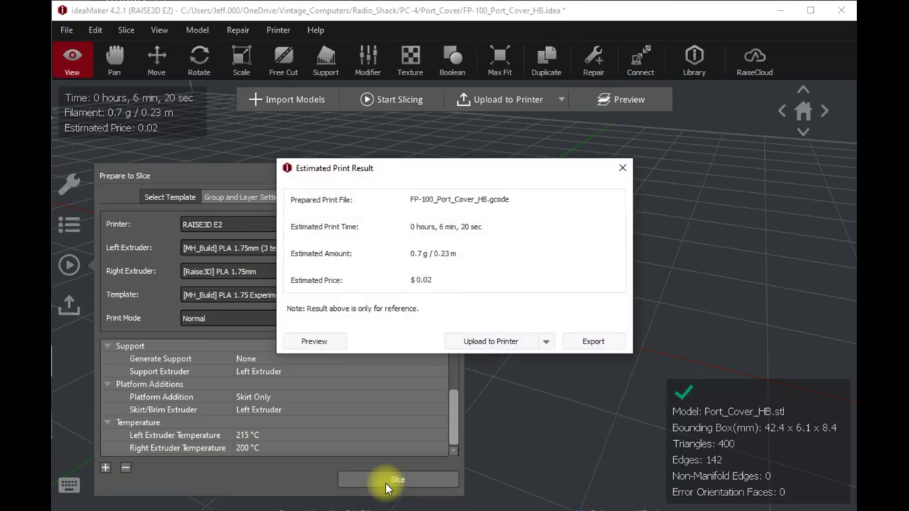
- Preview the sliced part and examine its layers and skirt from different angles
click(325, 342)
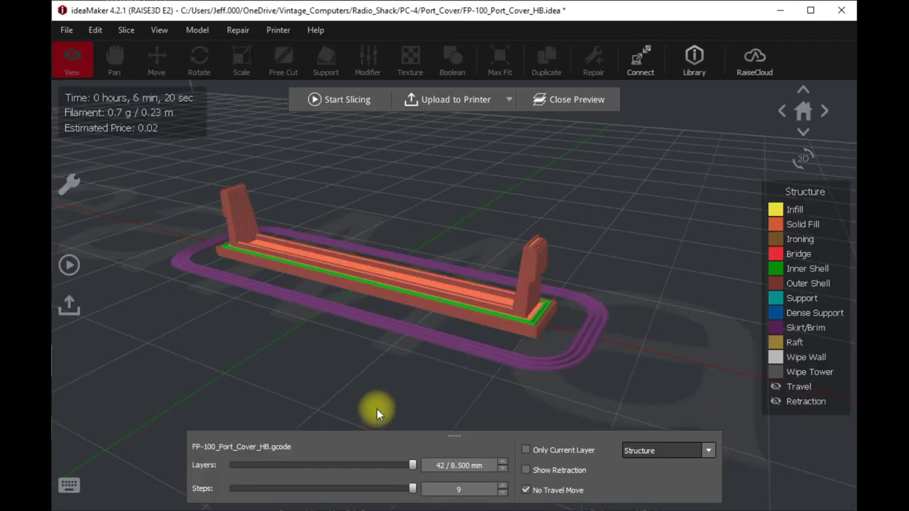
drag(450, 381, 519, 285)
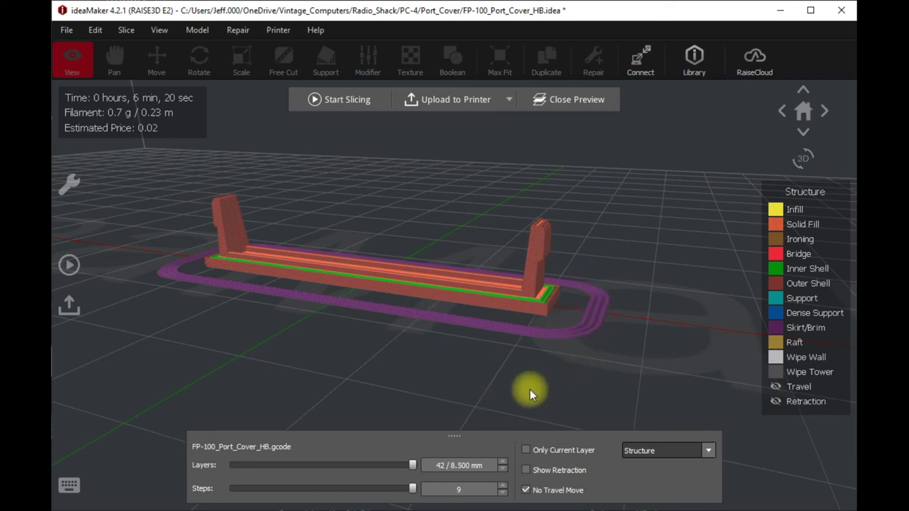
drag(530, 389, 490, 372)
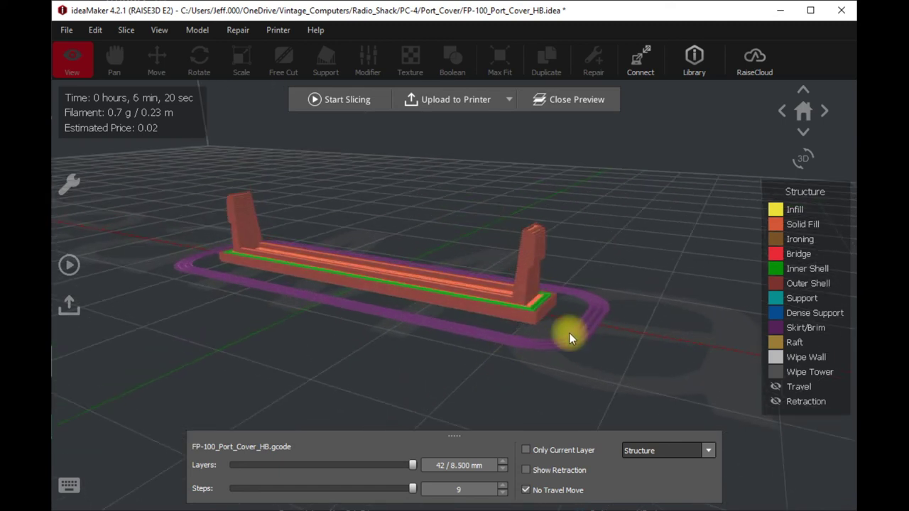
- Upload FP-100_Port_Cover_HB.gcode to the Raise3D E2 printer, and close the uploading queue and slice preview
click(458, 100)
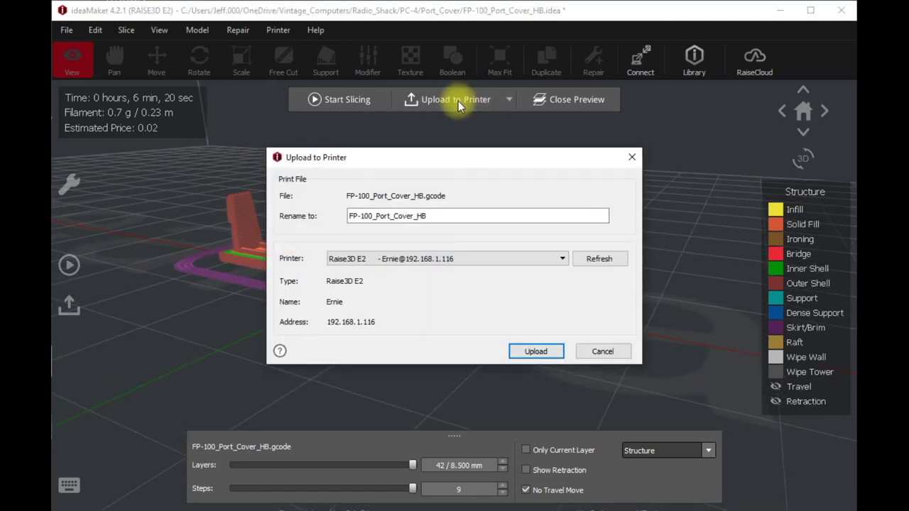
click(536, 351)
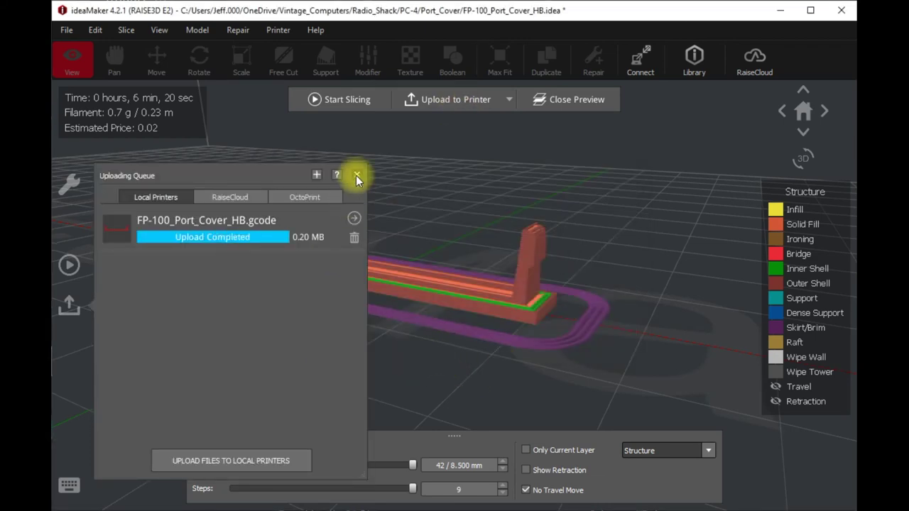
click(357, 175)
click(577, 100)
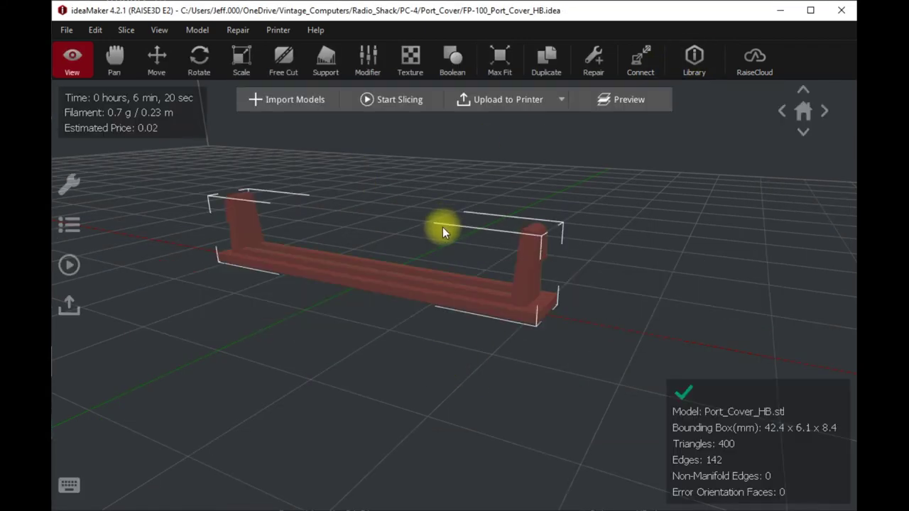